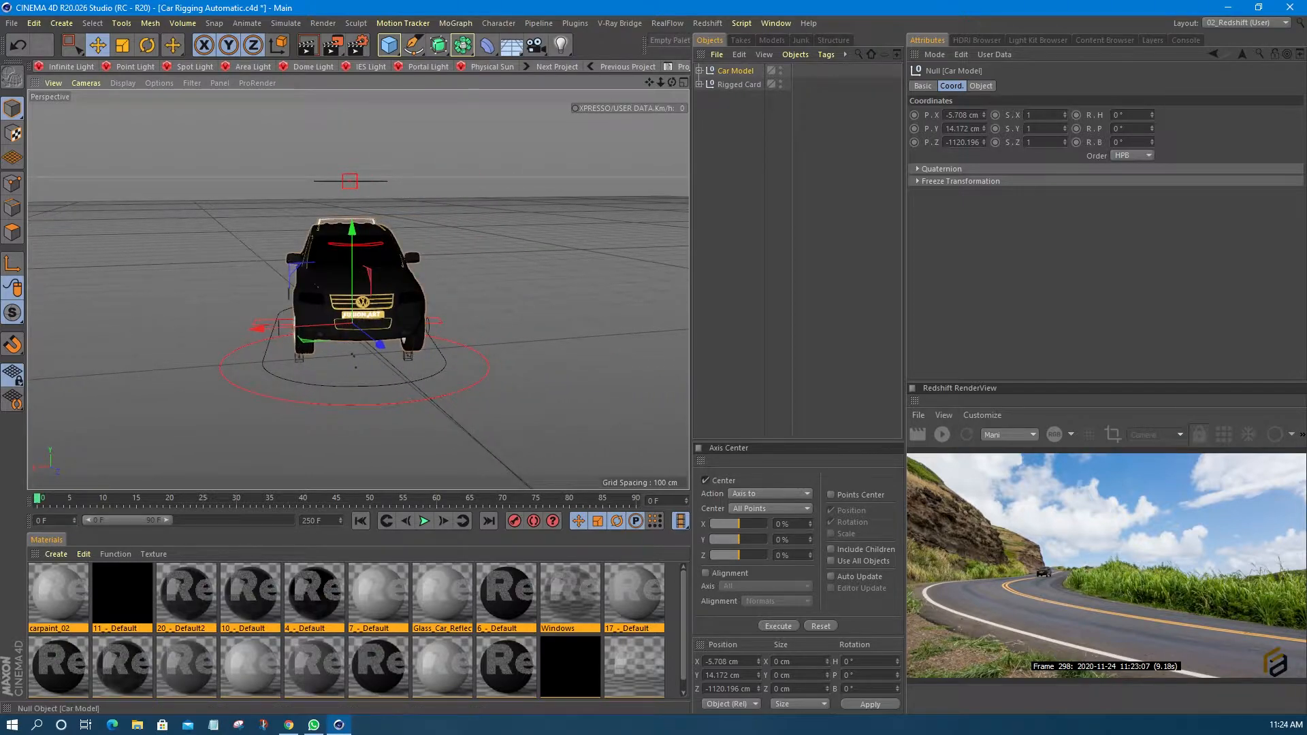
Expand the Car Model group and examine its wheel groups and the car from a side angle.
left_click(699, 71)
left_click(729, 84)
left_click(729, 111)
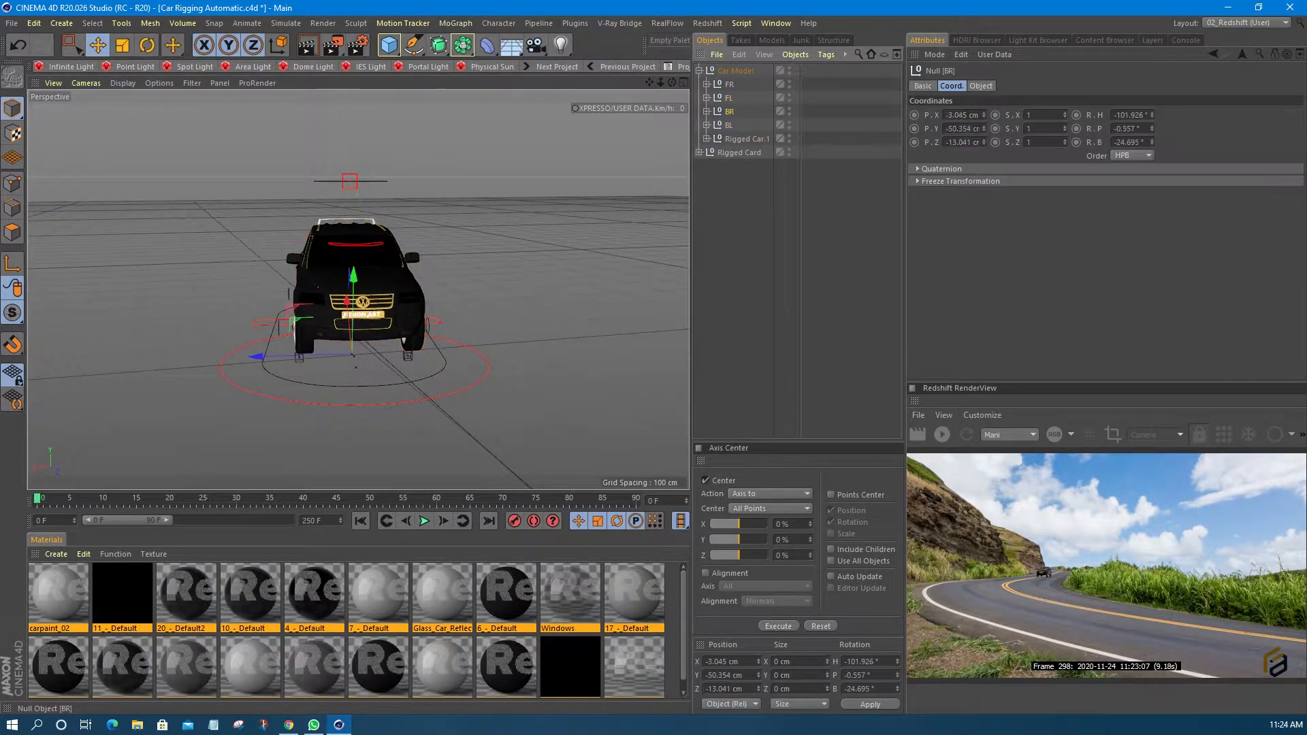
left_click_drag(361, 293, 470, 285, "alt")
middle_click_drag(313, 317, 443, 291, "alt")
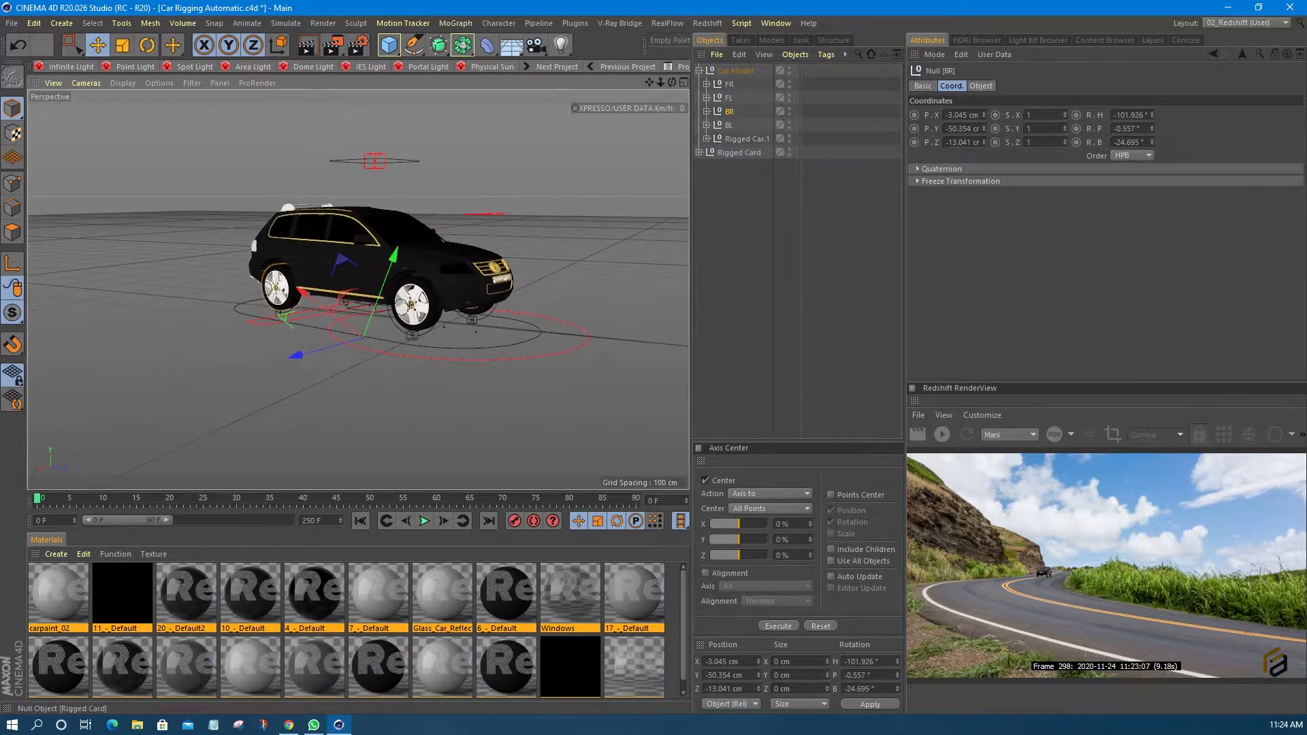
Hide the Rigged Car.1 body and the Rigged Card rig in the viewport and clear the selection.
left_click(747, 139)
double_click(790, 136)
scroll(447, 271, "up", 5)
left_click_drag(446, 272, 390, 296, "alt")
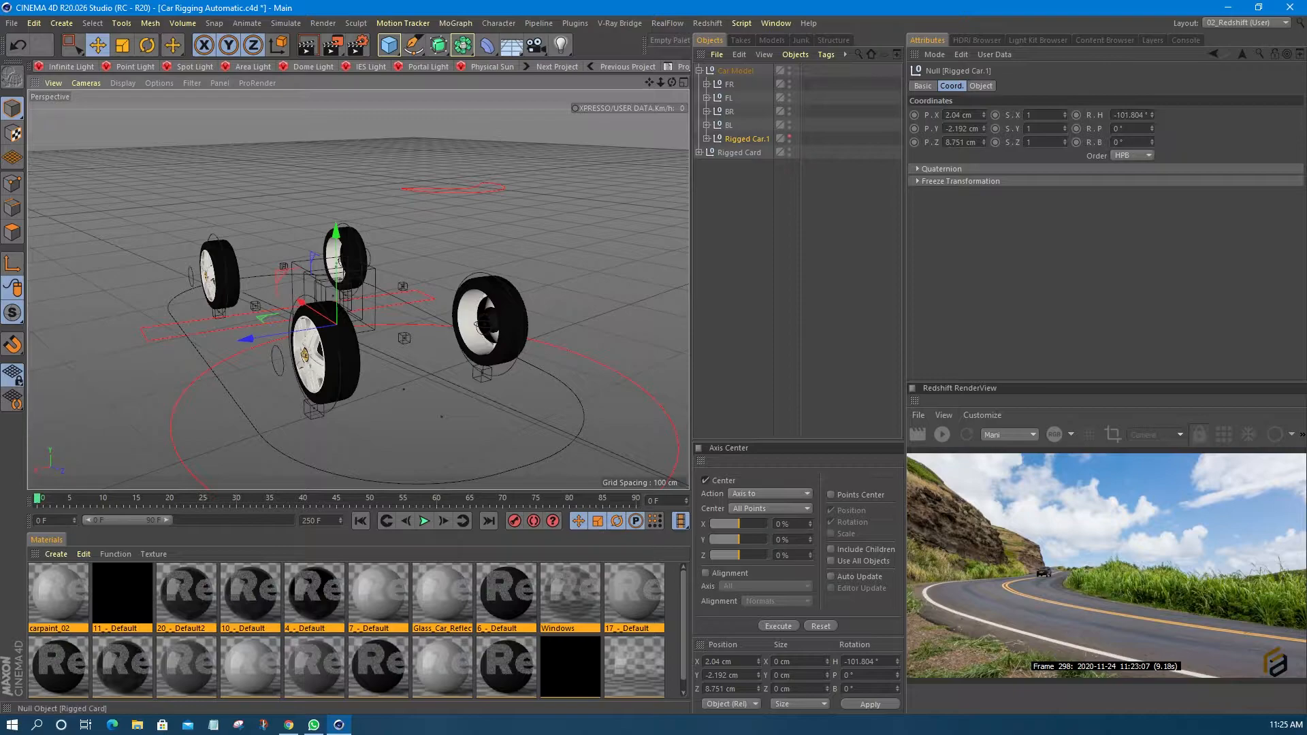
double_click(789, 150)
left_click(777, 228)
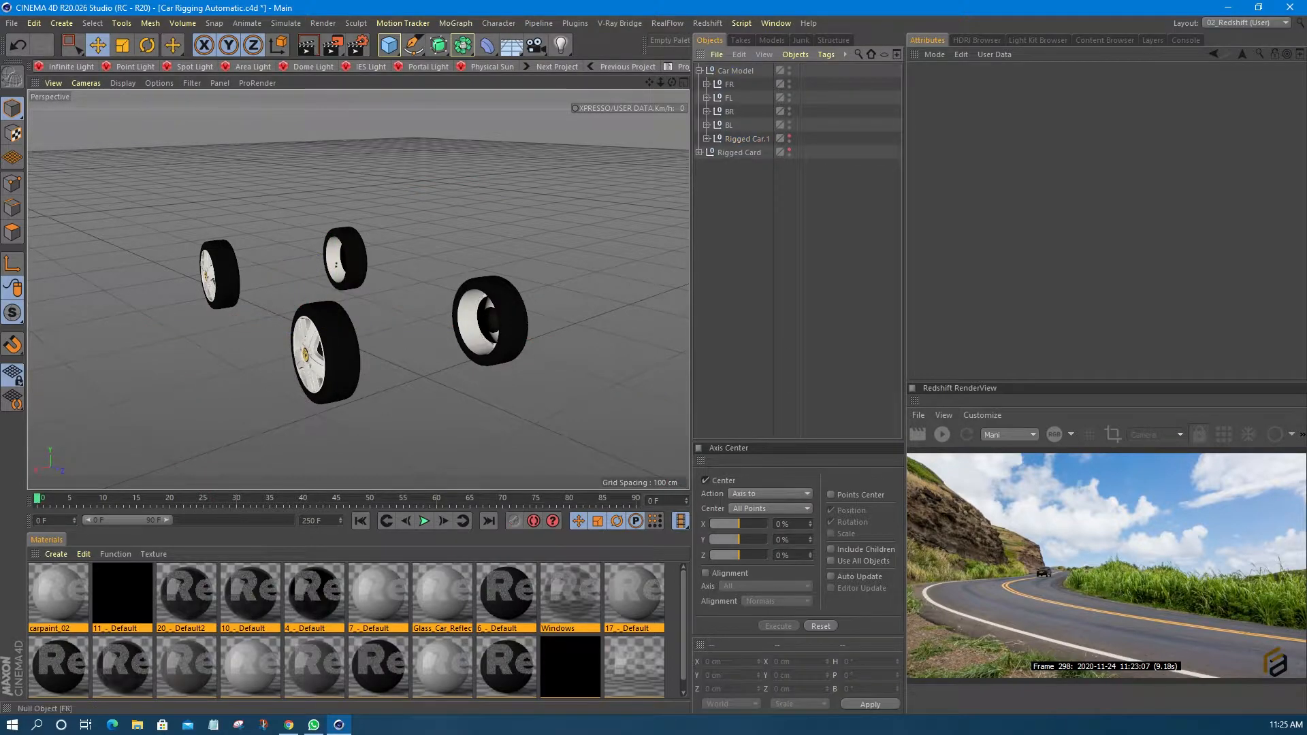
Try moving the FR and BR wheel groups along their Z axes and undo each move.
left_click(730, 85)
mouse_move(246, 277)
left_mouse_down()
mouse_move(295, 271)
mouse_move(263, 274)
left_mouse_up()
key("ctrl+z")
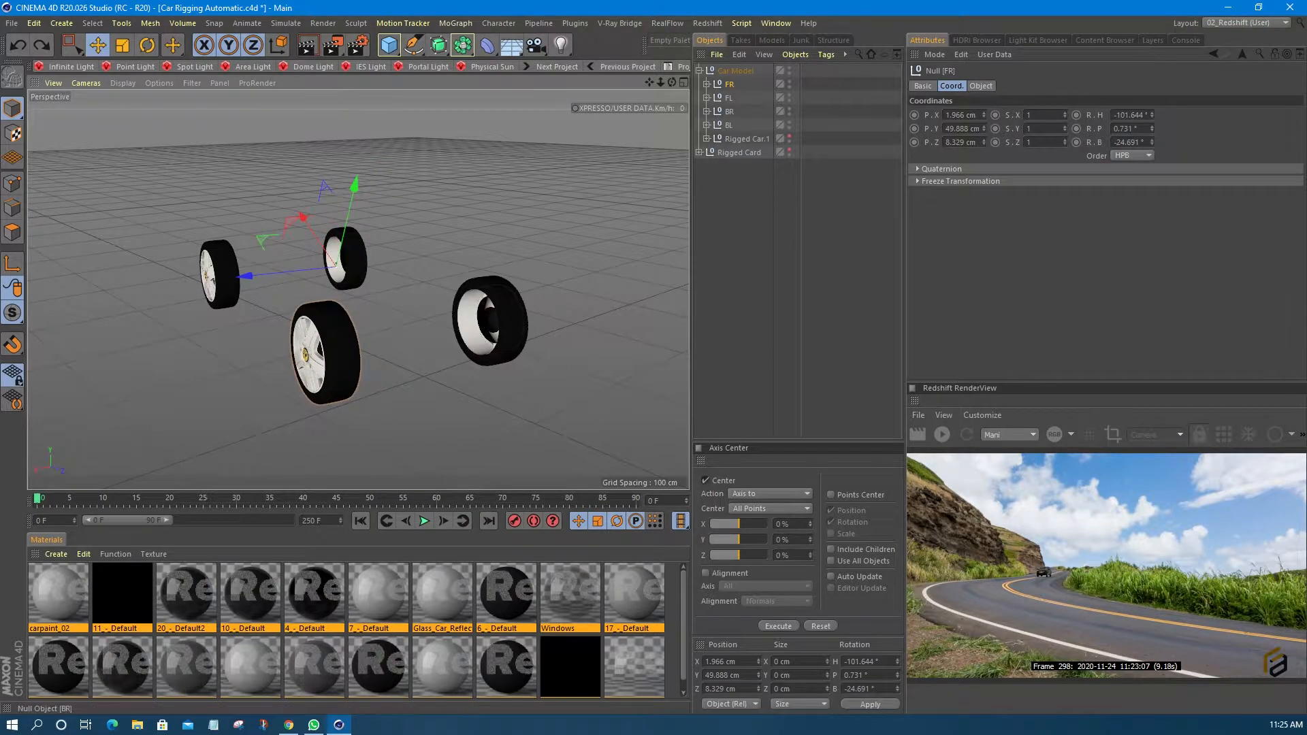
left_click(730, 112)
left_click_drag(237, 385, 253, 382)
key("ctrl+z")
left_click(729, 98)
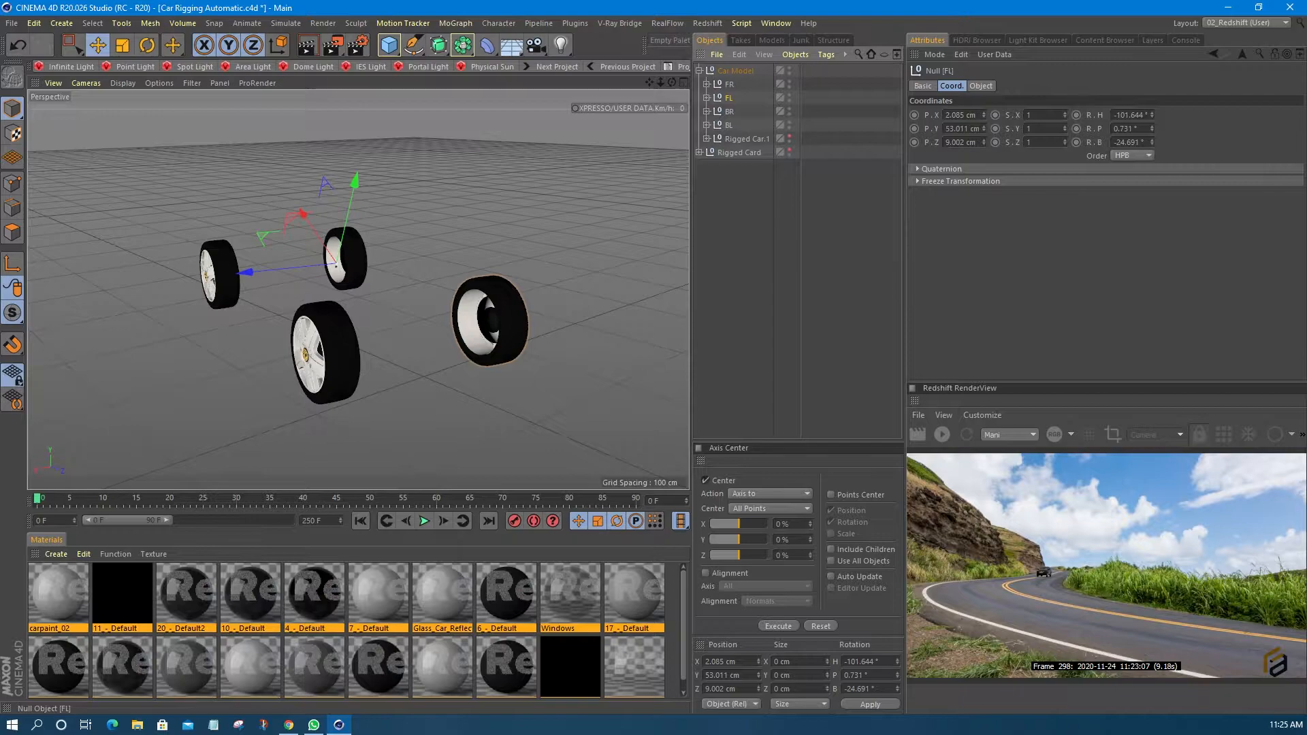
key("ctrl+z")
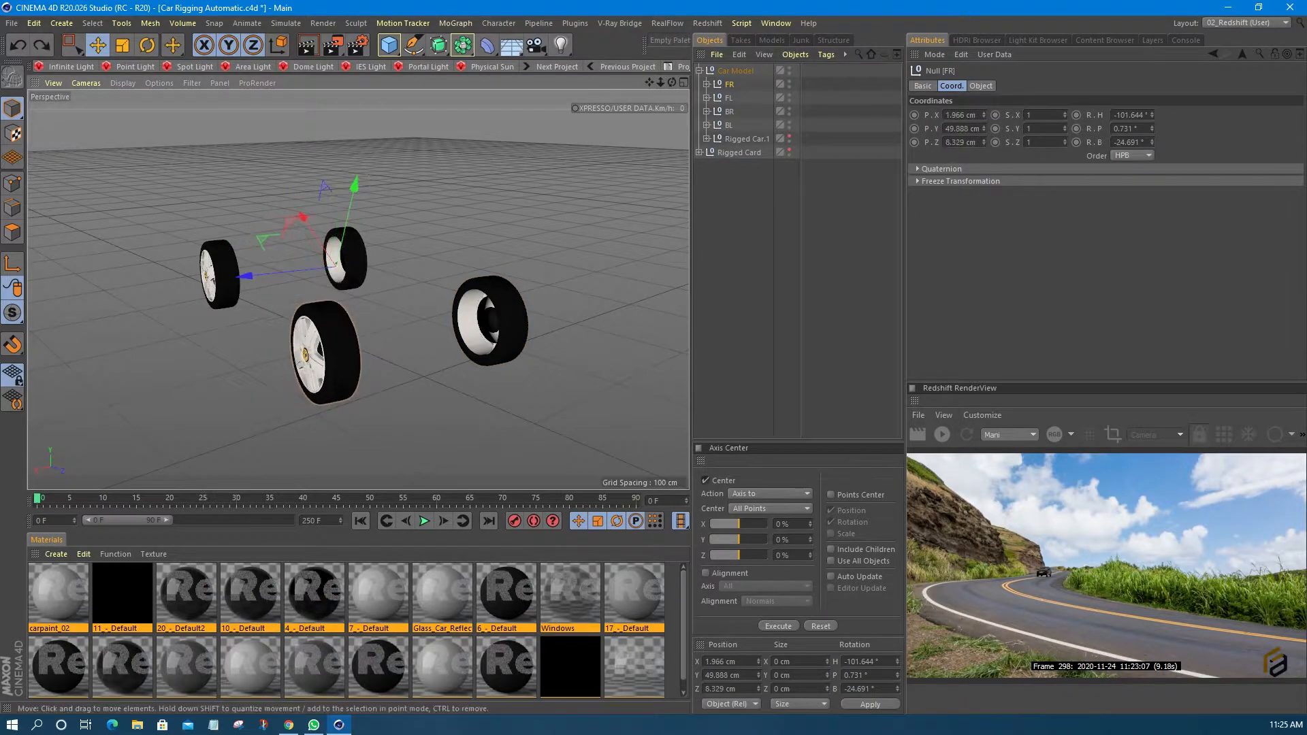
Try shifting the FL and BR wheel groups along Z, check the BL group, and undo the moves.
left_click(729, 98)
mouse_move(244, 275)
left_mouse_down()
mouse_move(212, 277)
mouse_move(232, 274)
left_mouse_up()
key("ctrl+z")
left_click(729, 112)
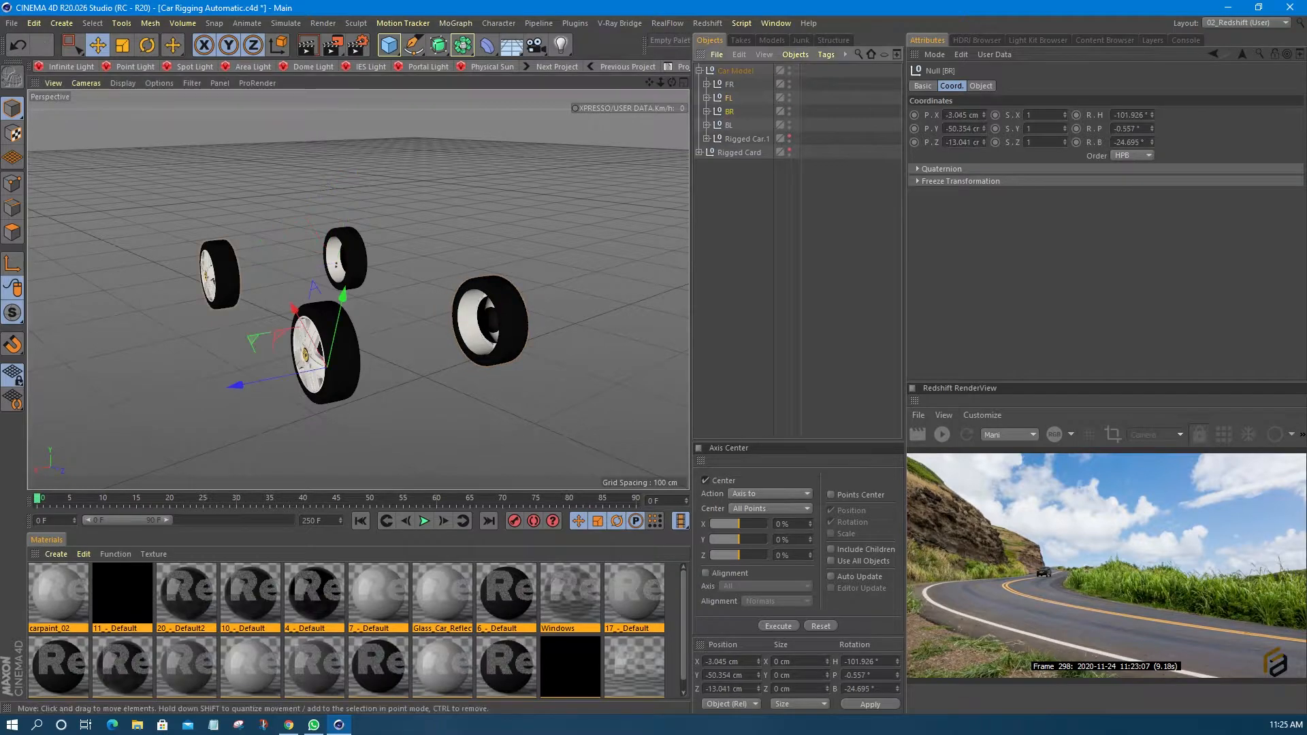
mouse_move(243, 383)
left_mouse_down()
mouse_move(255, 381)
mouse_move(231, 386)
mouse_move(247, 383)
left_mouse_up()
key("ctrl+z")
left_click(729, 126)
key("ctrl+z")
left_click(729, 112, "ctrl")
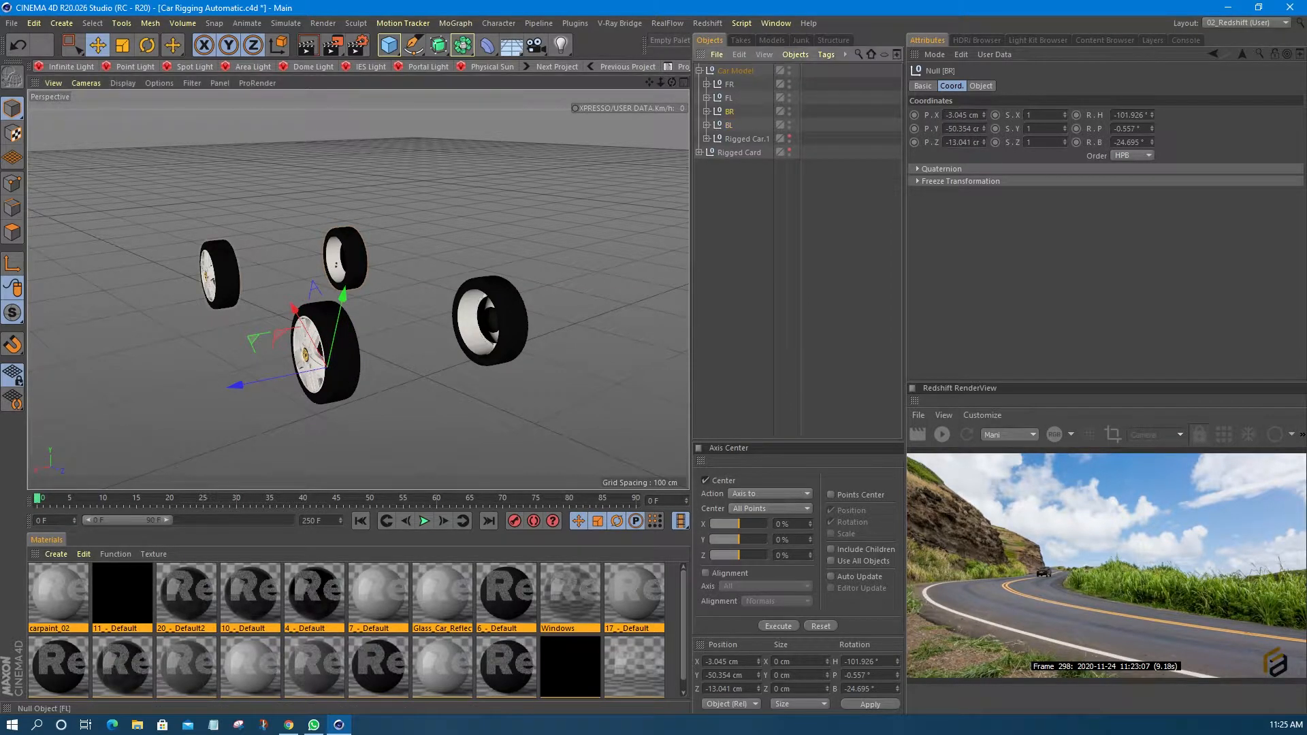
left_click(729, 98)
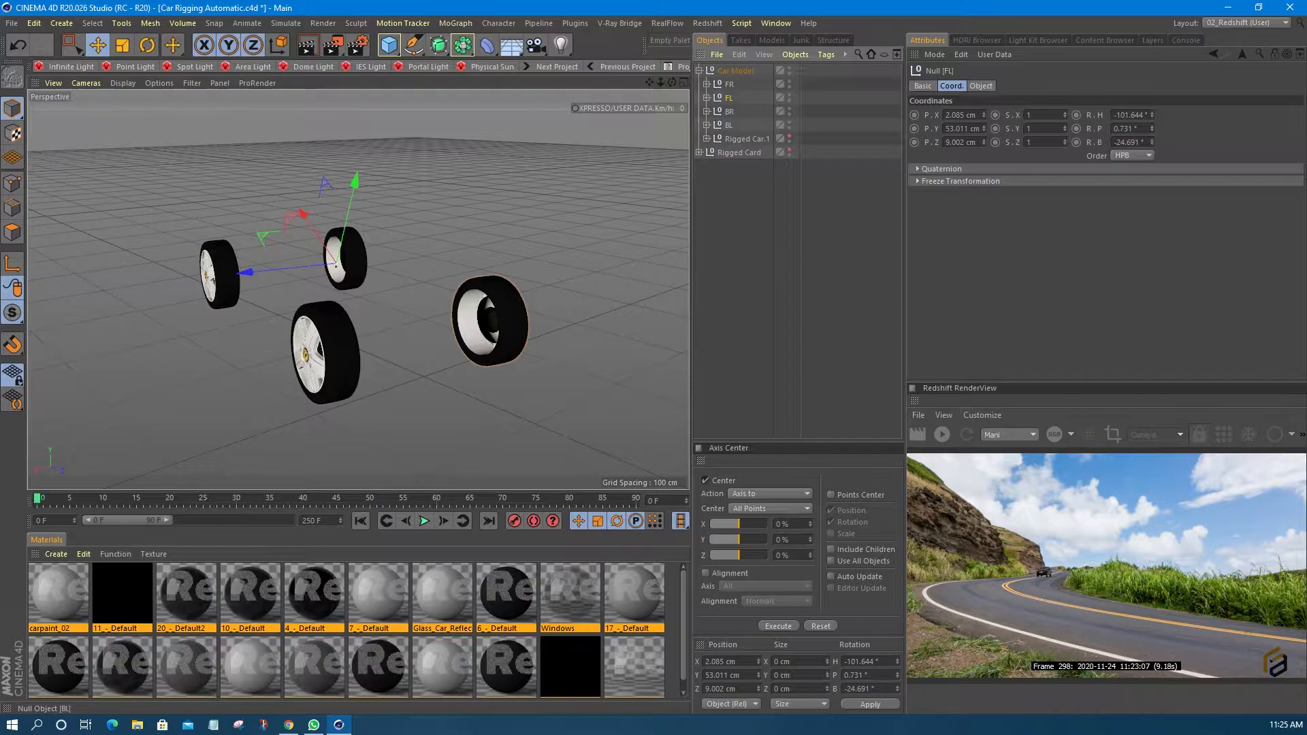
Show the Rigged Car.1 body again, try moving it along its Z axis, and undo the move.
left_click(747, 139)
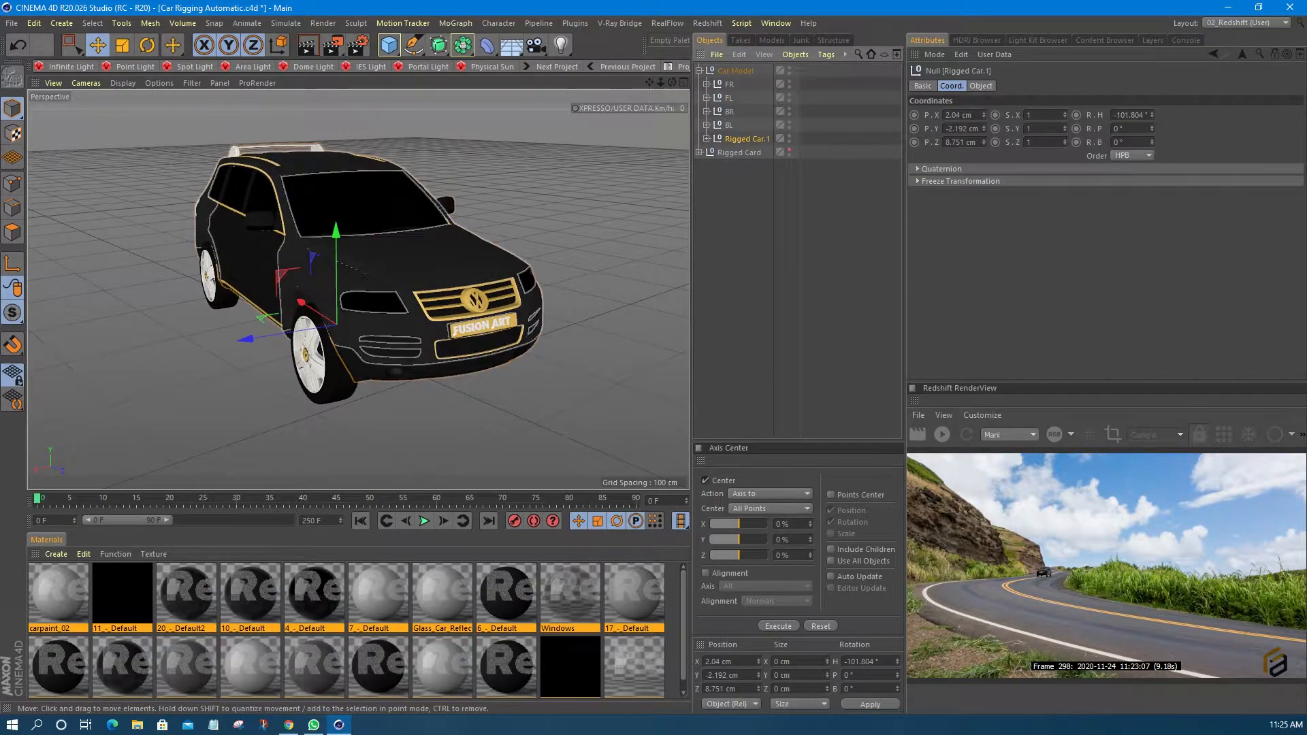
scroll(292, 334, "down", 3)
left_click_drag(247, 340, 344, 297)
key("ctrl+z")
left_click_drag(344, 351, 306, 350, "alt")
Hide the whole Car Model hierarchy and show the Rigged Card rig in the viewport.
left_click(735, 71)
left_click(699, 71)
double_click(781, 69, "alt")
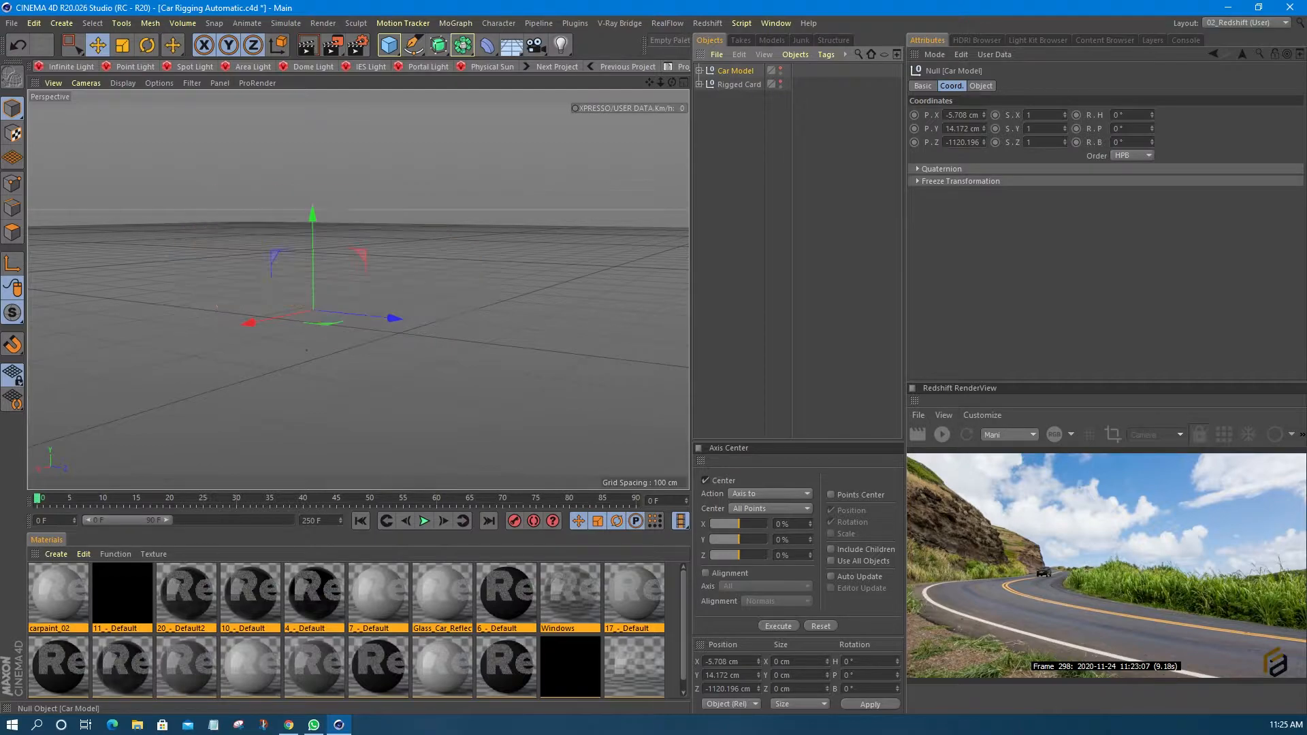
left_click(781, 84, "alt")
scroll(489, 287, "down", 3)
left_click_drag(489, 287, 314, 333, "alt")
scroll(430, 257, "up", 5)
mouse_move(358, 290)
left_mouse_down("alt")
mouse_move(306, 256)
mouse_move(470, 292)
mouse_move(354, 286)
mouse_move(468, 295)
left_mouse_up("alt")
scroll(548, 289, "down", 4)
middle_click_drag(548, 288, 387, 256, "alt")
mouse_move(386, 256)
left_mouse_down("alt")
mouse_move(299, 286)
mouse_move(371, 262)
left_mouse_up("alt")
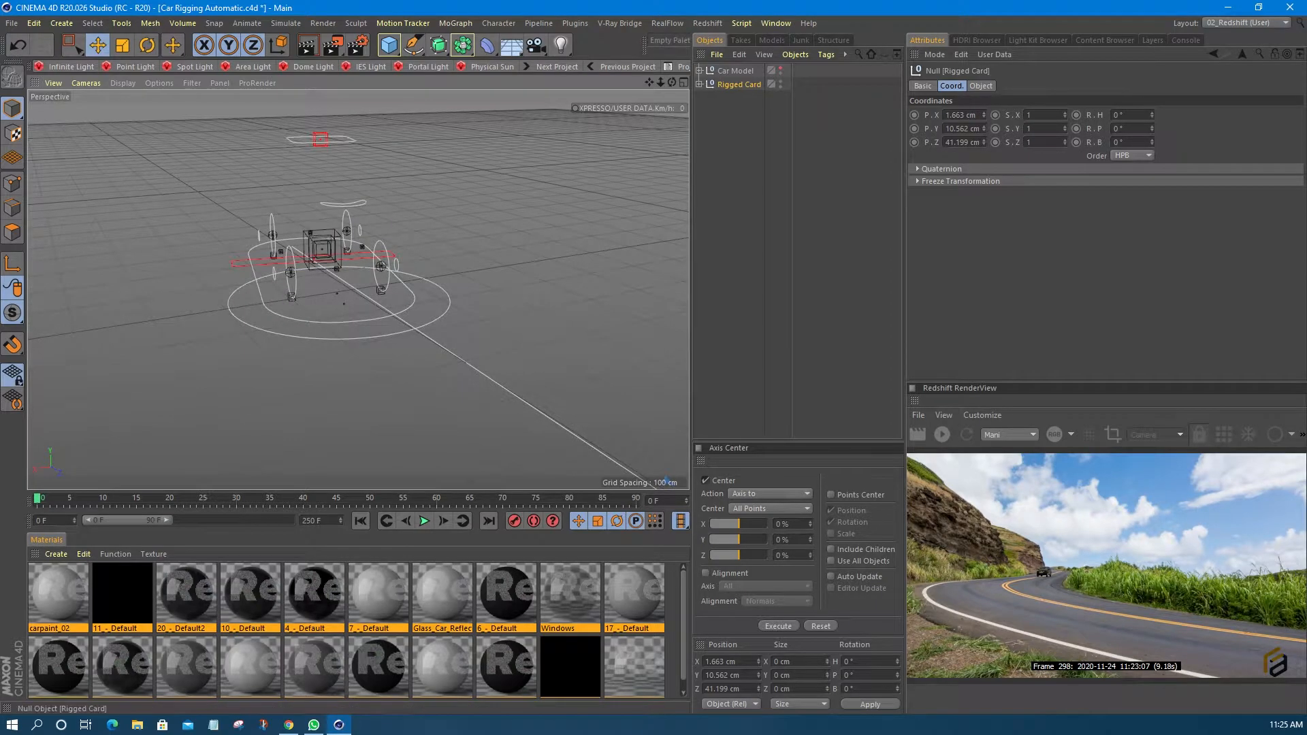
Expand Rigged Card and its Main null and examine the Align to Spline tag on Main control.
left_click(699, 85)
left_click(733, 139)
left_click(731, 126)
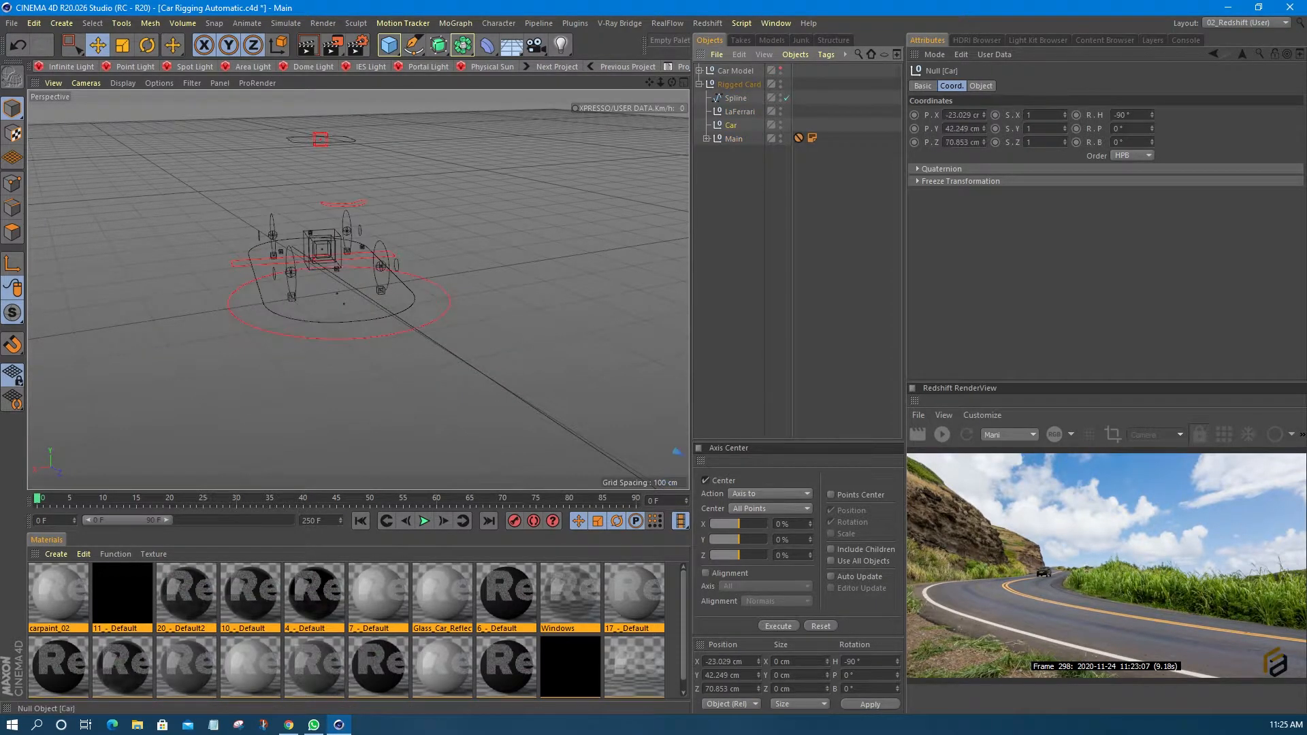
left_click(706, 139)
left_click(844, 165)
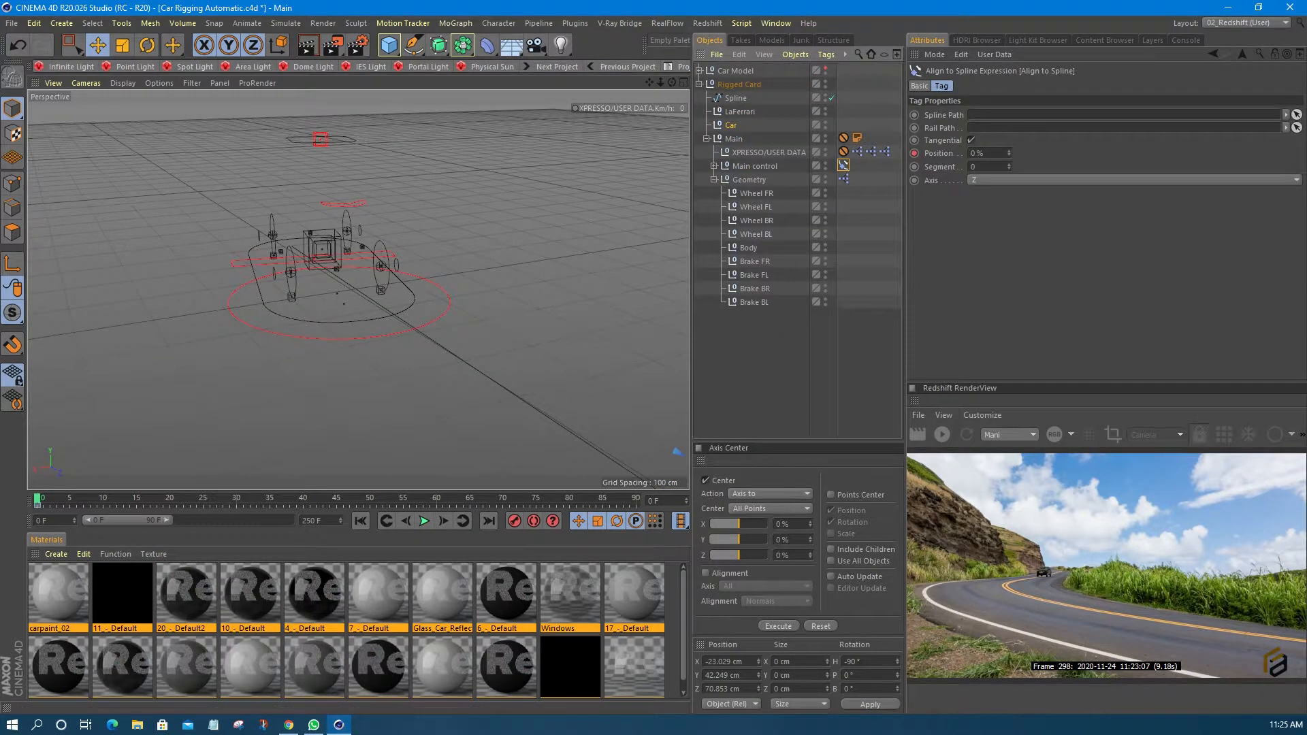
scroll(358, 289, "down", 3)
middle_click_drag(358, 289, 312, 262, "alt")
left_click_drag(313, 263, 330, 231, "alt")
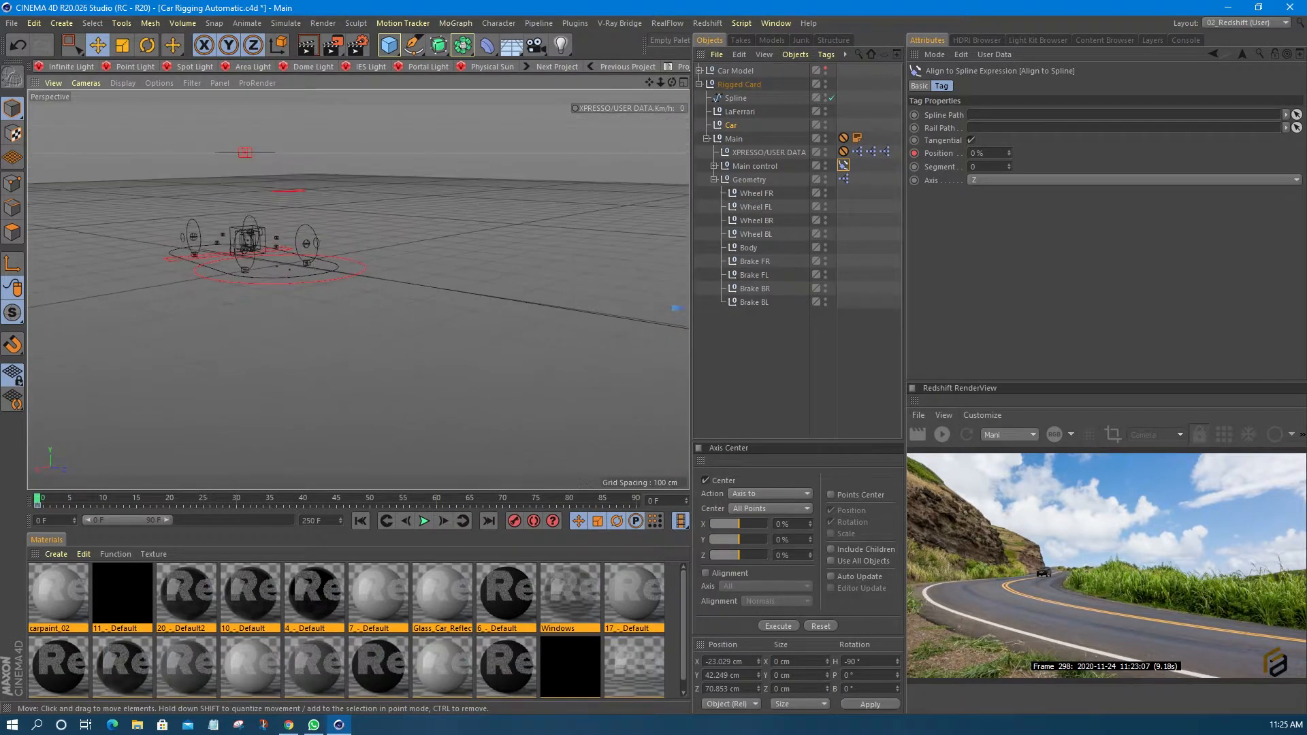
Extend the timeline preview range to frame 250, preview the rig's animation, and return to frame 0.
left_click_drag(166, 520, 288, 520)
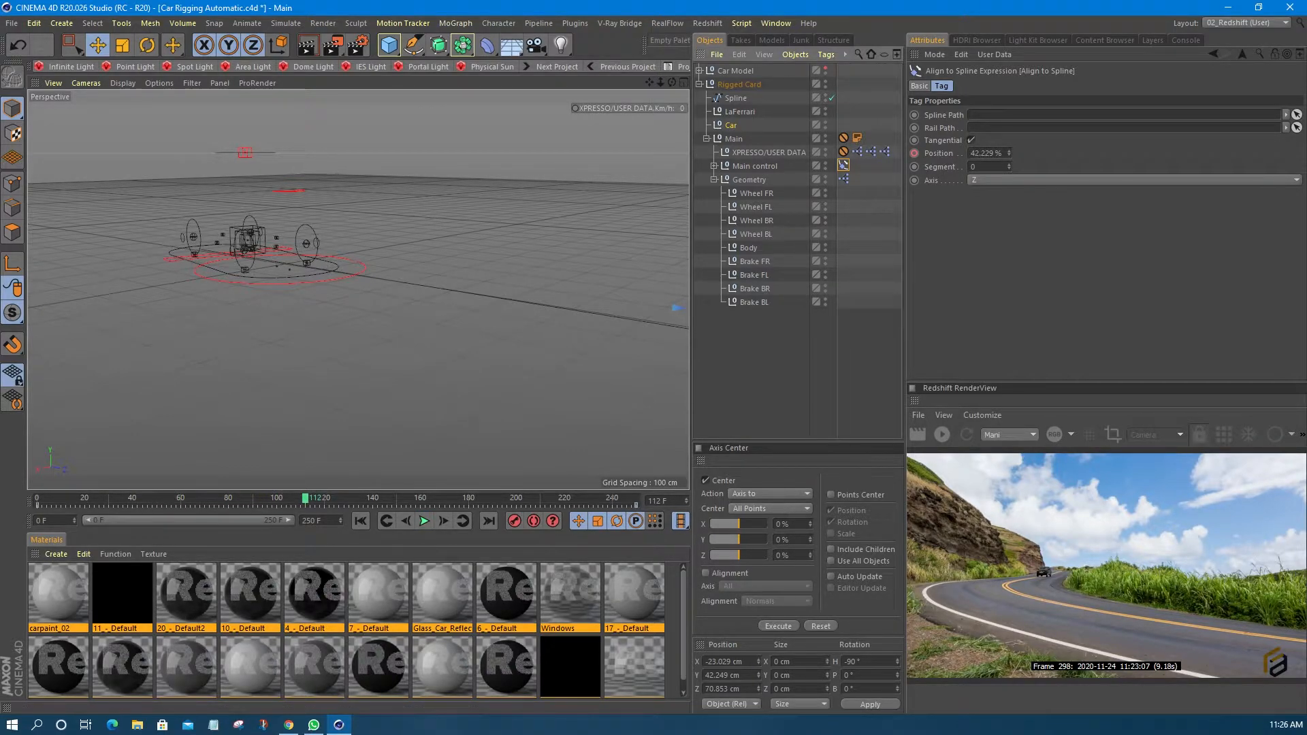
left_click_drag(266, 262, 231, 262, "alt")
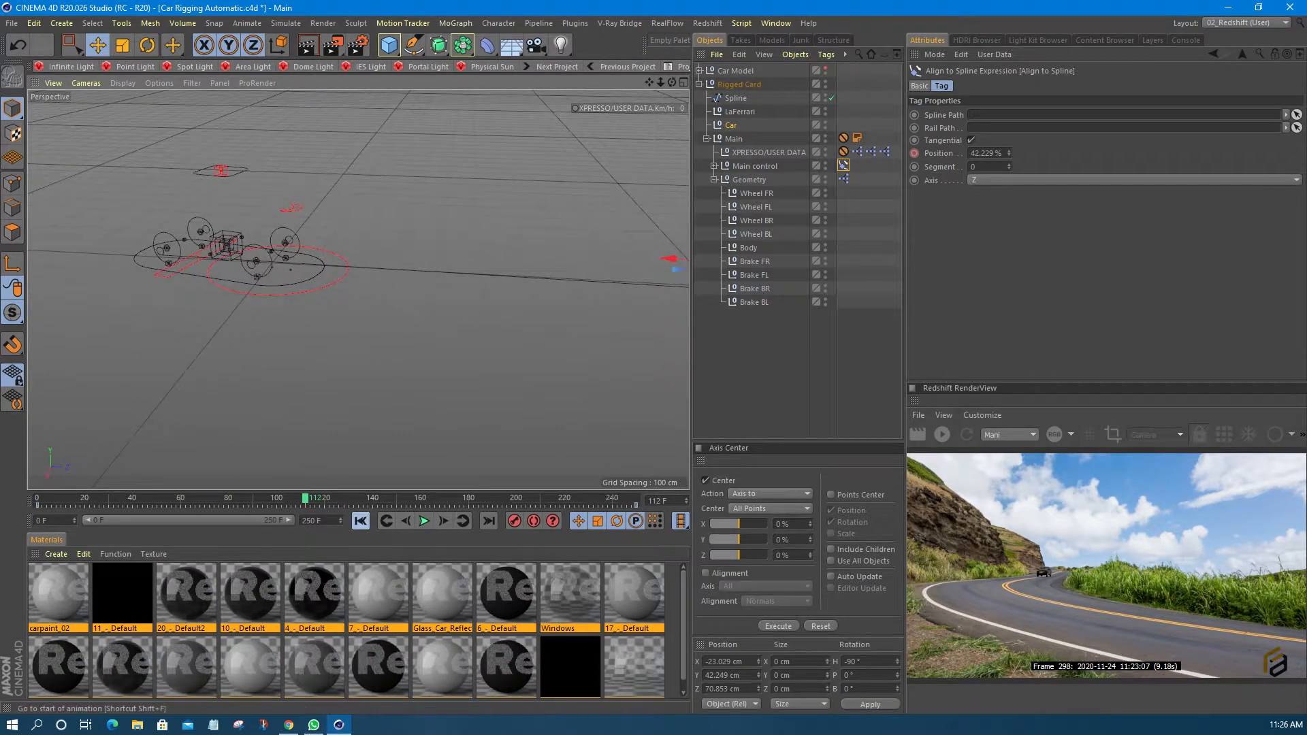
left_click_drag(315, 255, 170, 251, "alt")
scroll(319, 242, "up", 5)
left_click_drag(320, 243, 381, 207, "alt")
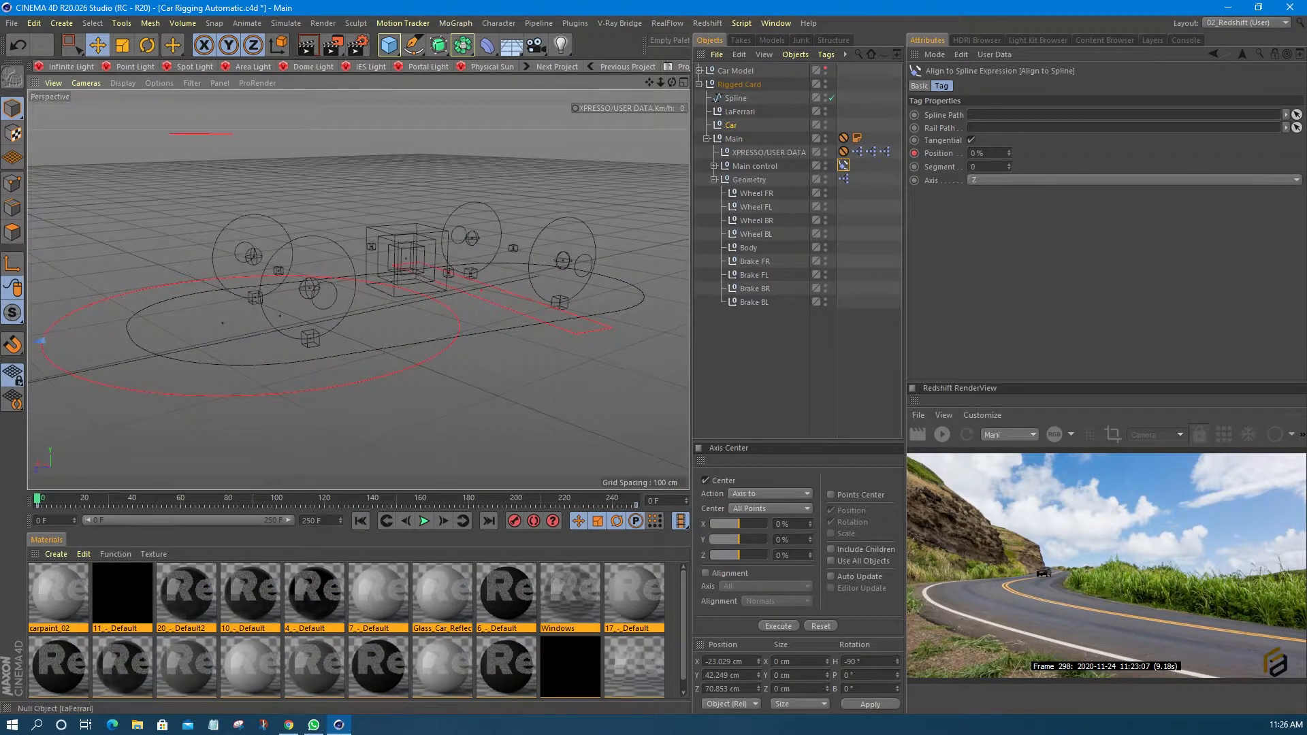
Make the Car Model hierarchy visible in the viewport again, leaving both top-level groups collapsed.
left_click(699, 85)
left_click(699, 71)
left_click(734, 70)
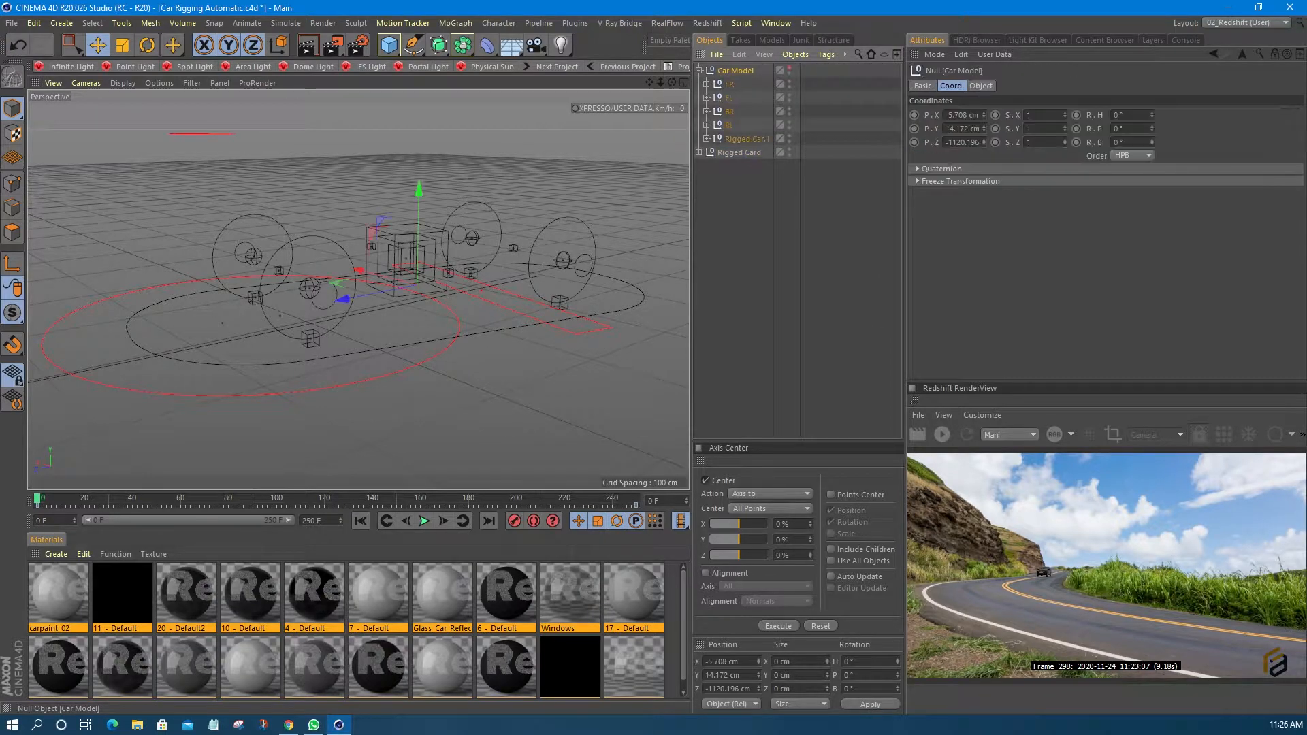
left_click(789, 69)
left_click(699, 71)
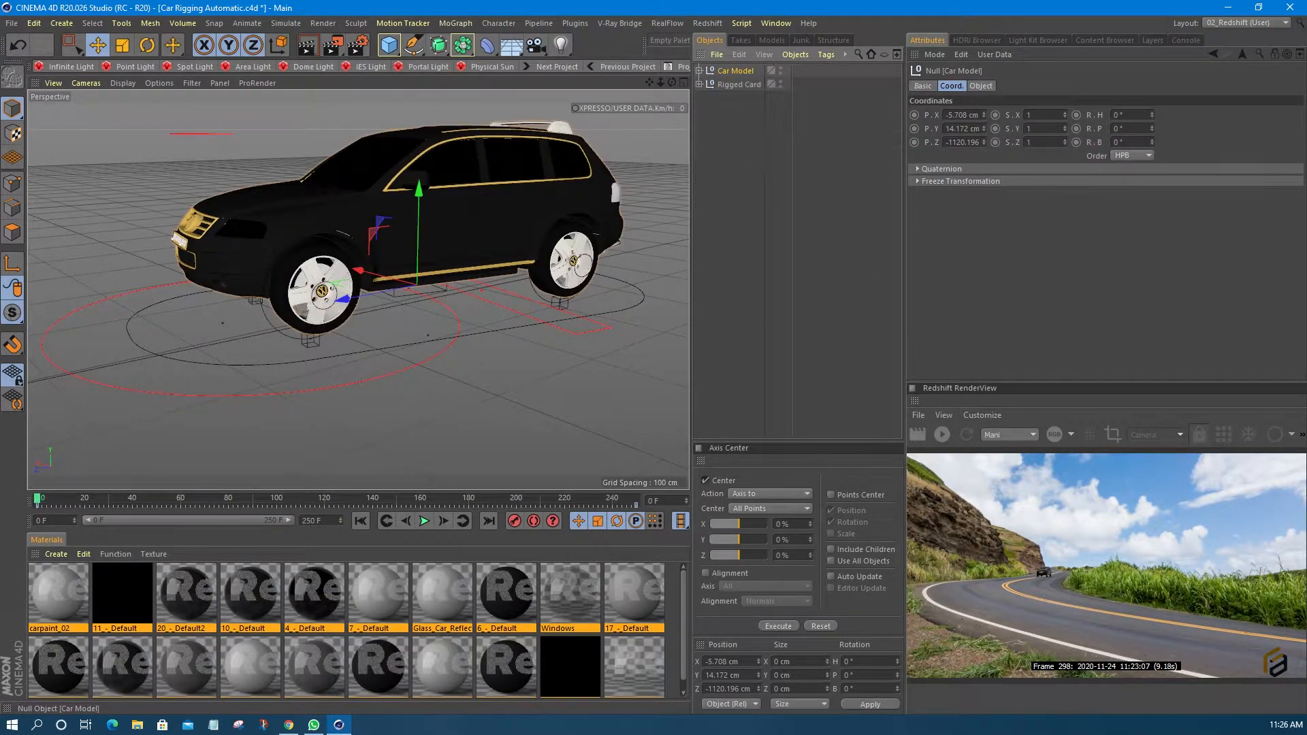
scroll(378, 282, "down", 3)
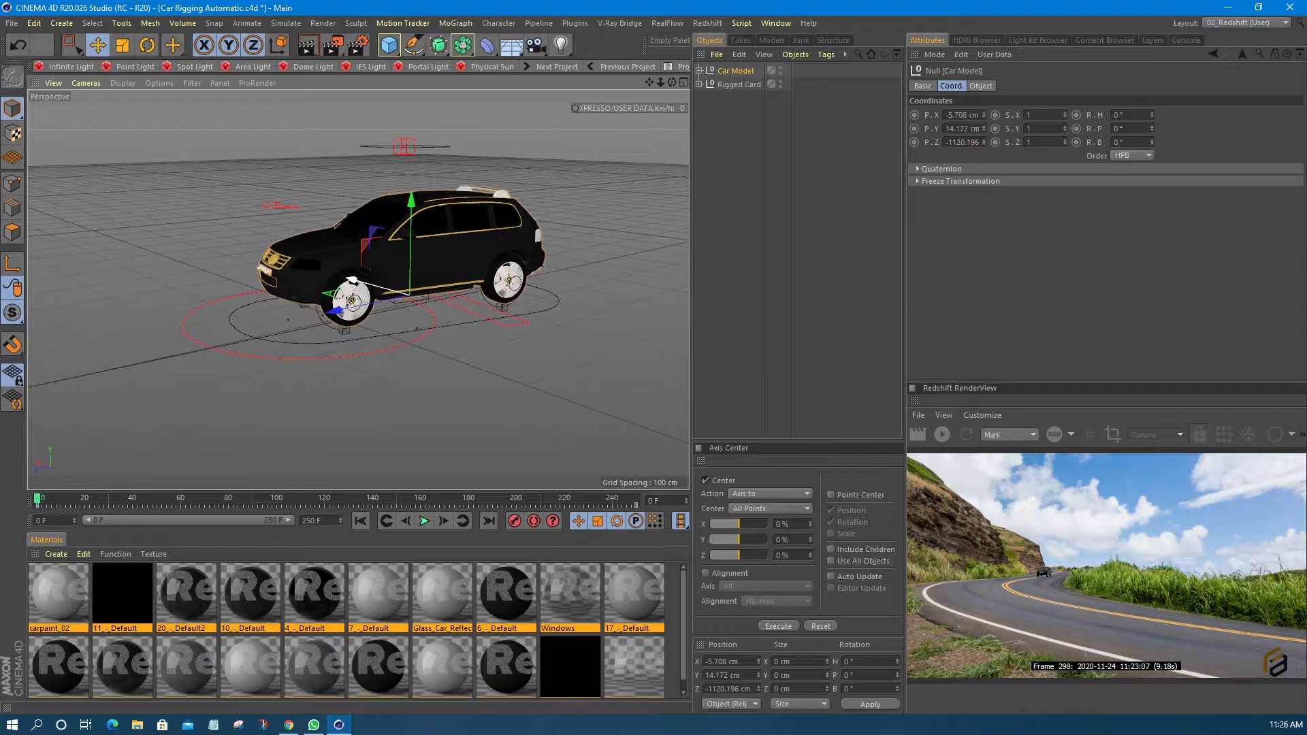
Examine in the Right view how the car's wheels line up with the rig's wheel circles.
key("F5")
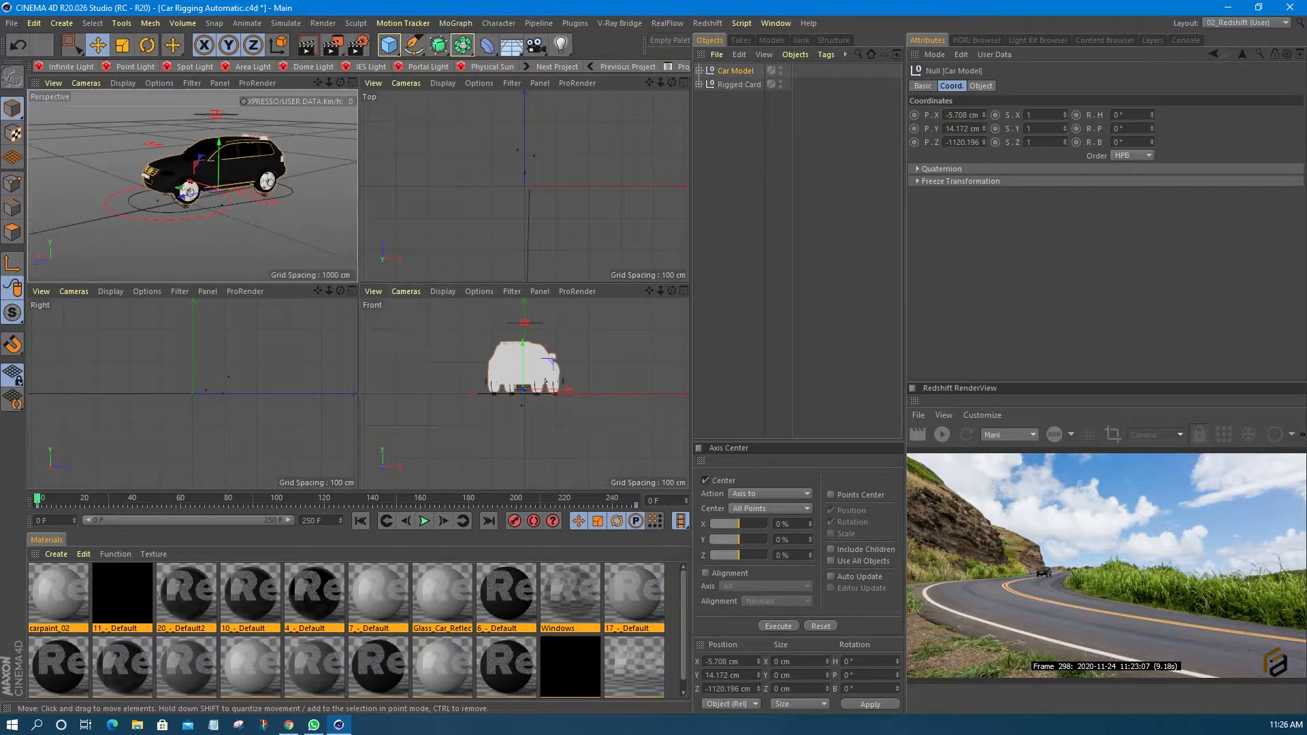
key("F3")
key("F5")
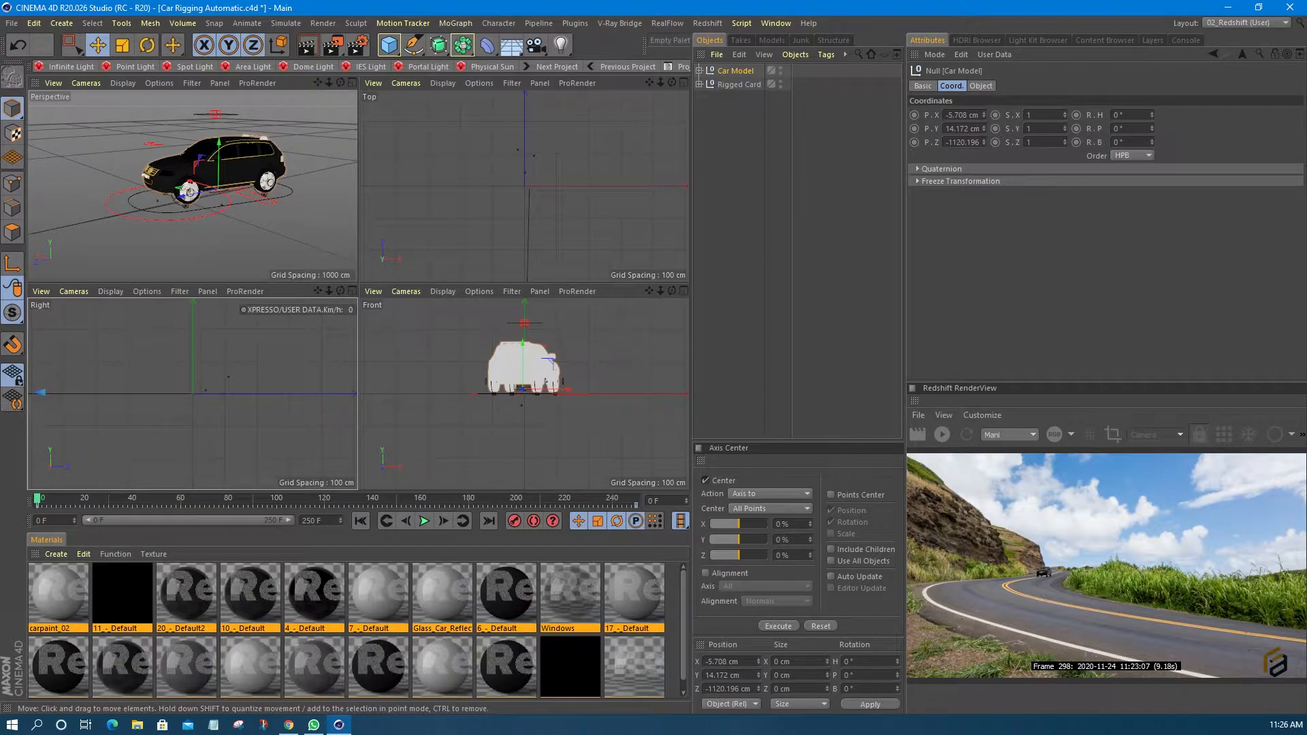
key("F3")
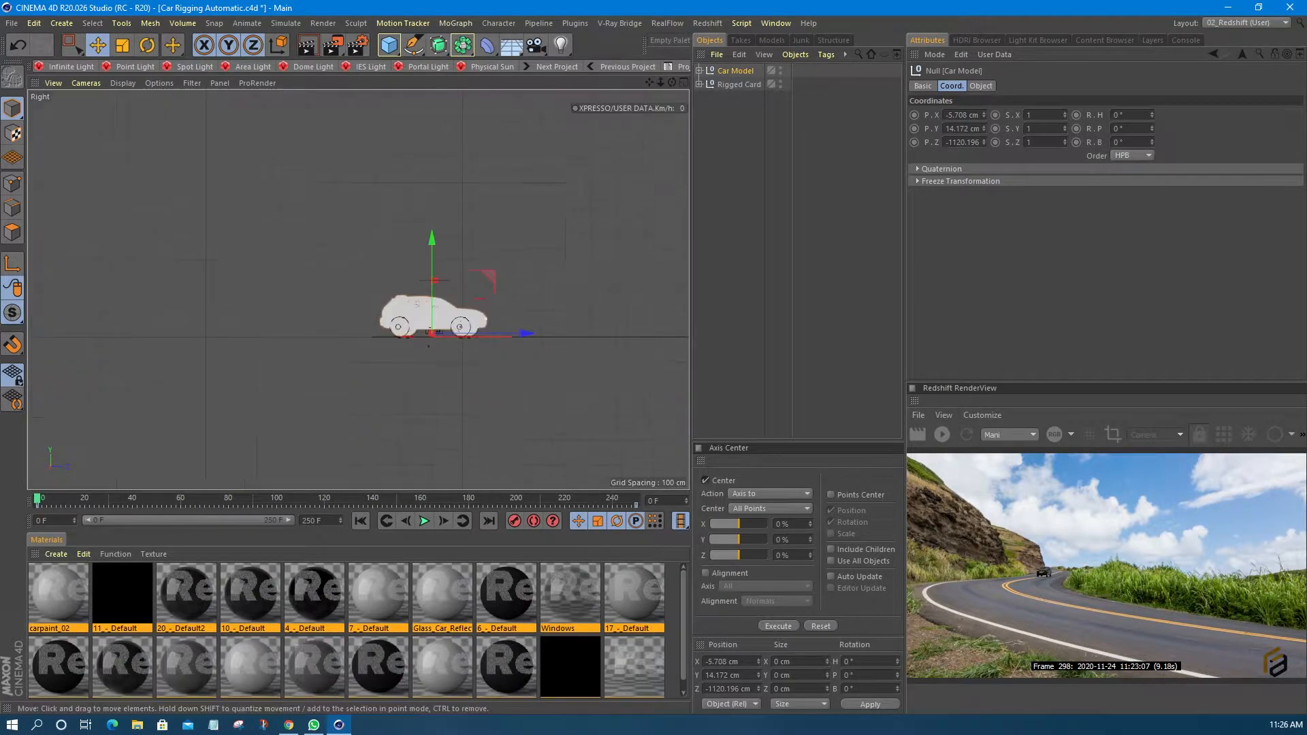
scroll(406, 347, "up", 3)
scroll(405, 347, "up", 5)
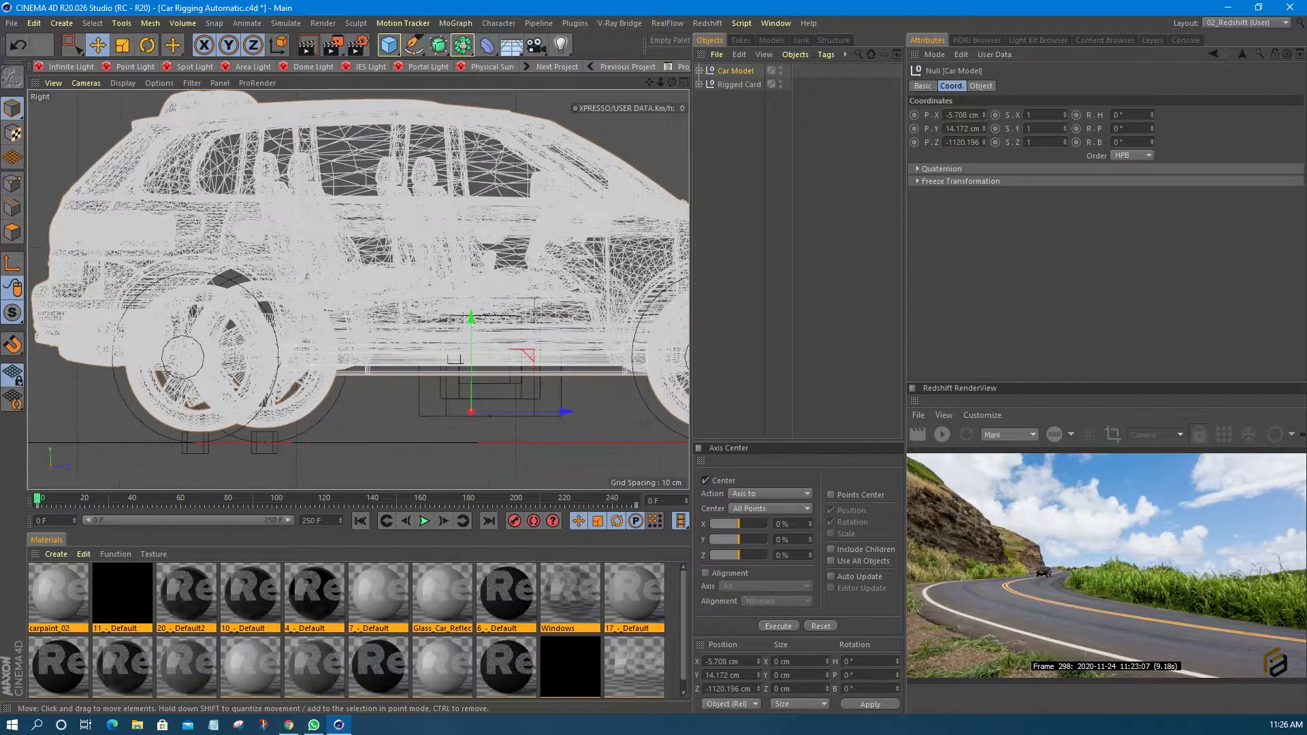
scroll(384, 347, "down", 2)
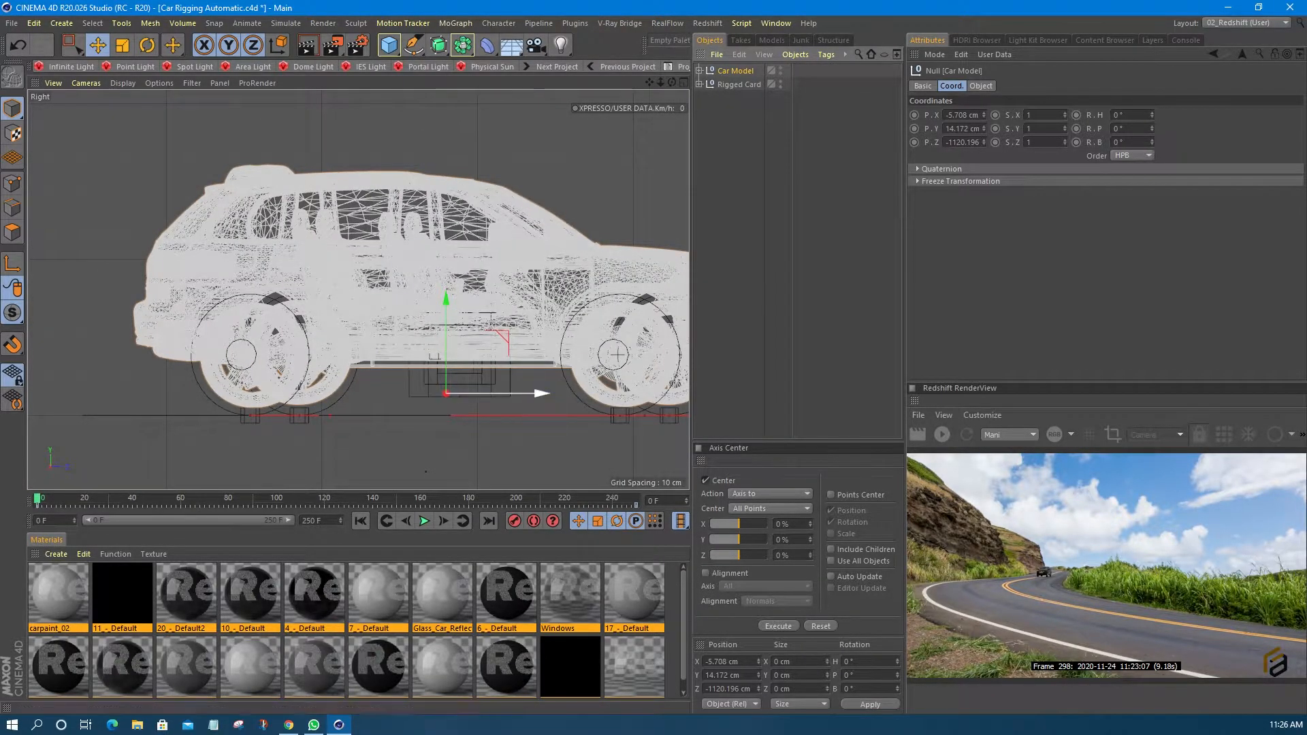
Try moving the Car Model along its Y and Z axes against the rig in the Right view and undo the moves.
scroll(483, 384, "down", 3)
mouse_move(465, 298)
left_mouse_down()
mouse_move(465, 197)
mouse_move(465, 297)
left_mouse_up()
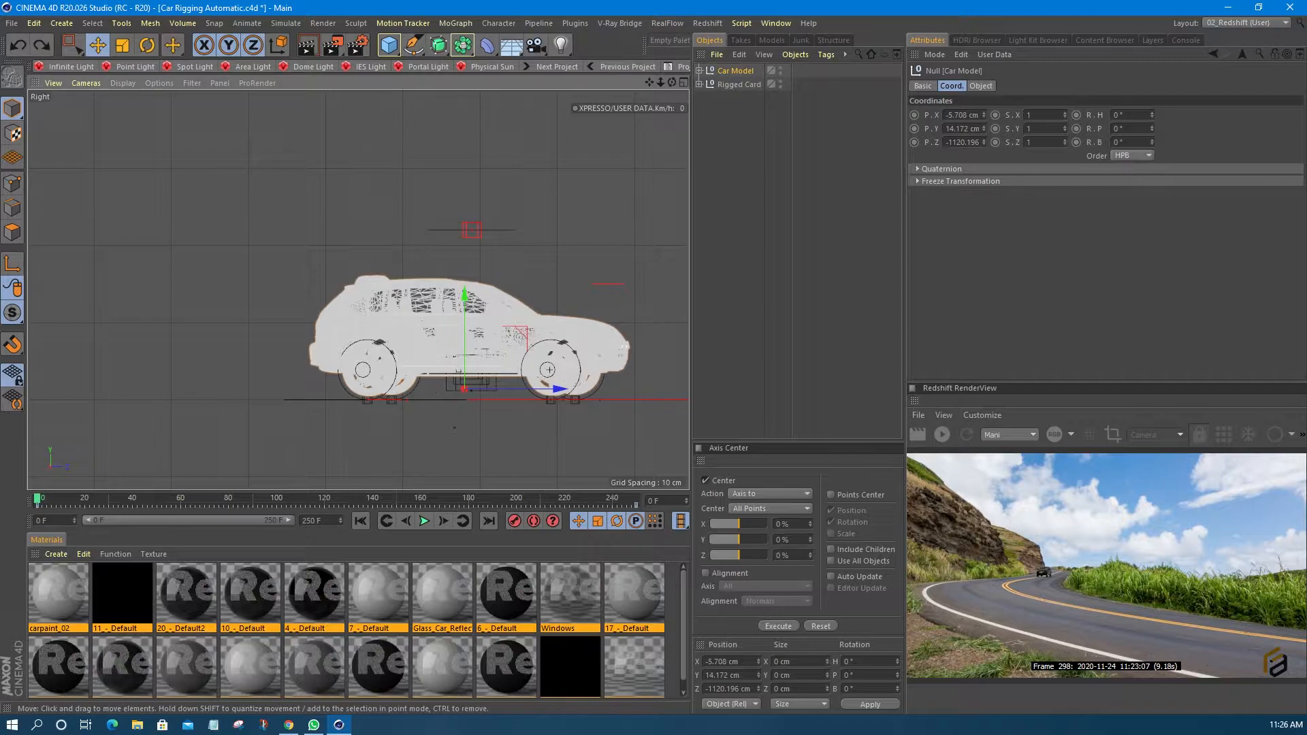
scroll(470, 375, "up", 2)
scroll(470, 375, "up", 3)
left_click_drag(555, 404, 586, 404)
key("ctrl+z")
scroll(422, 384, "down", 5)
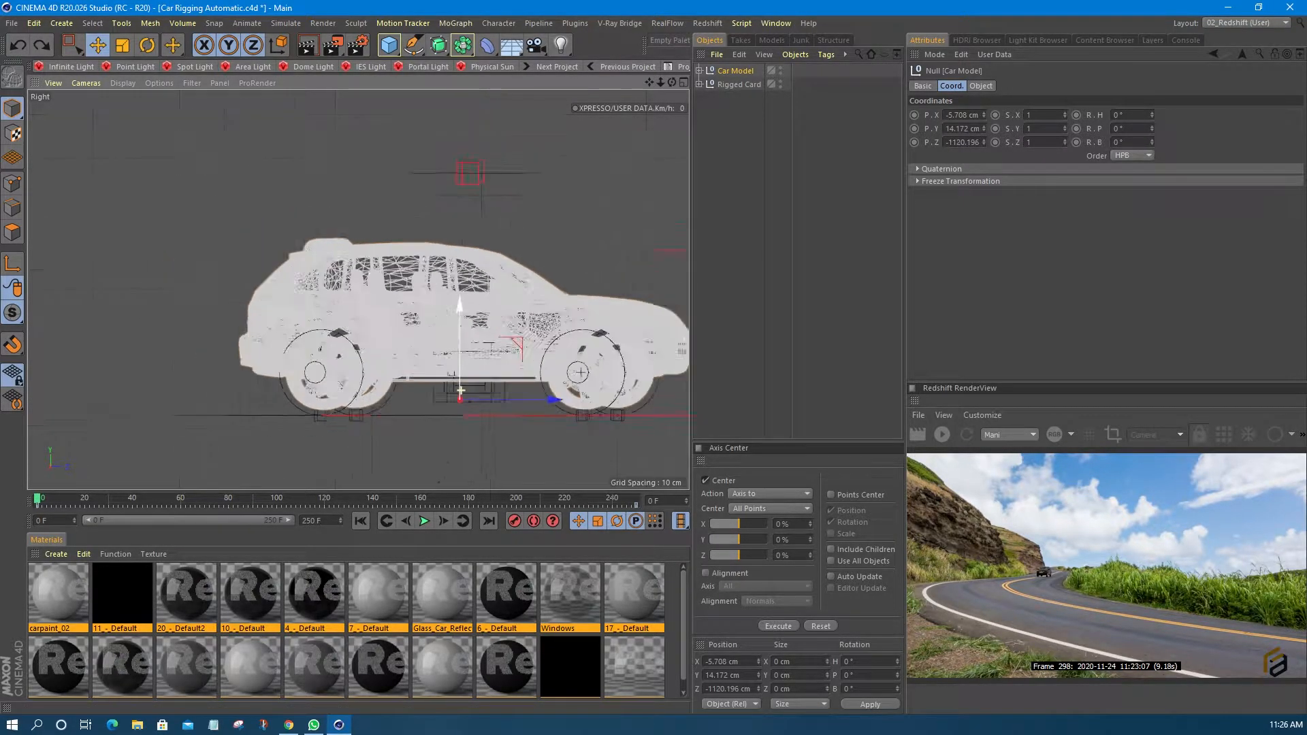
Return to the Perspective view and hide the Rigged Car.1 body inside Car Model.
middle_click(408, 381)
middle_click(235, 204)
left_click_drag(388, 279, 283, 246, "alt")
left_click(699, 70)
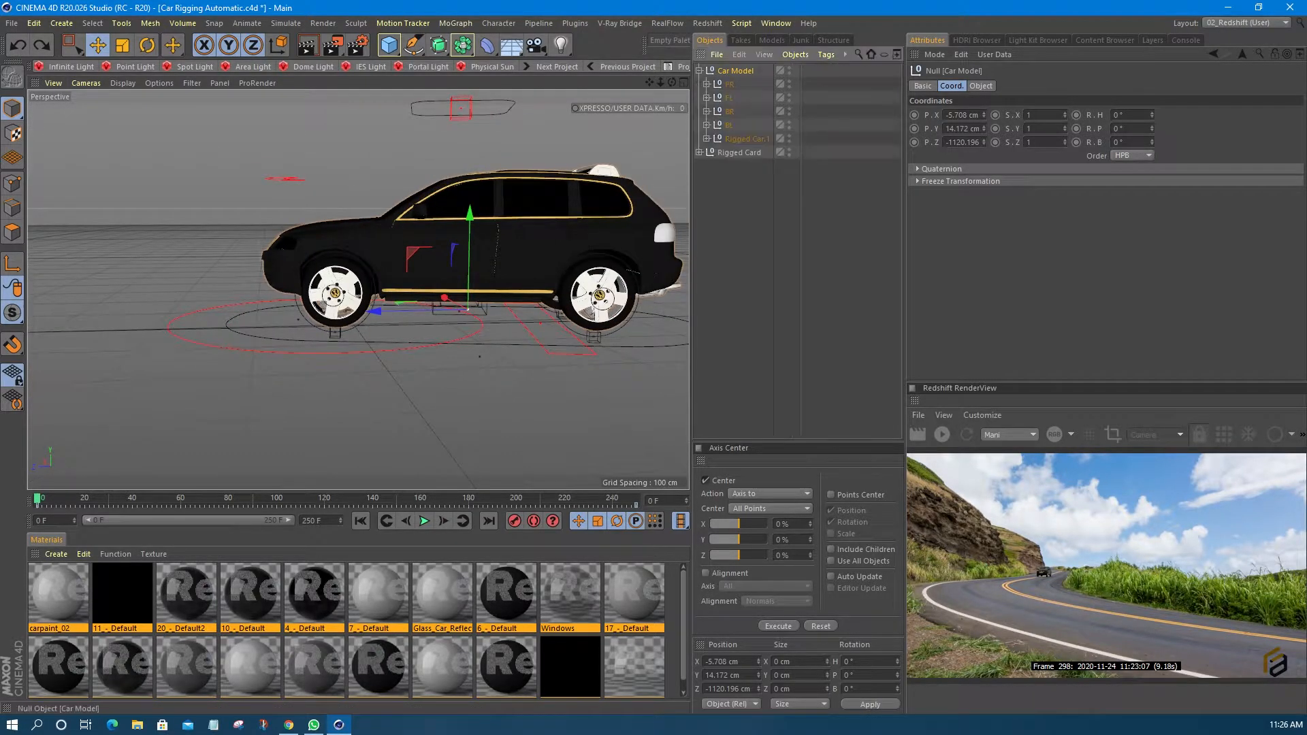
left_click(746, 139)
left_click(789, 136)
Try moving the rig's br 1 and bl 1 wheel circles relative to the tyres and undo both moves.
left_click_drag(490, 272, 381, 228, "alt")
left_click(449, 326)
left_click_drag(435, 319, 395, 324, "alt")
middle_click_drag(395, 324, 211, 304, "alt")
left_click_drag(339, 312, 490, 336)
key("ctrl+z")
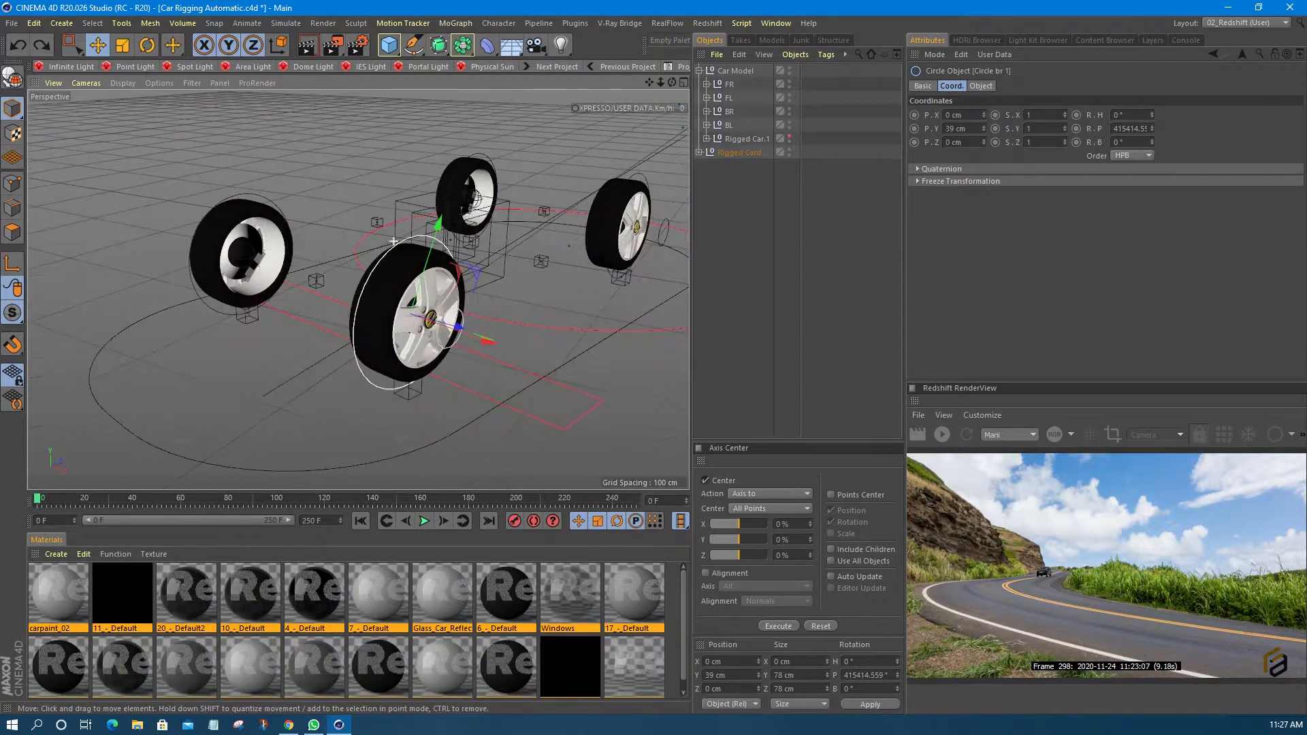
left_click(286, 225)
mouse_move(271, 166)
left_mouse_down()
mouse_move(285, 128)
mouse_move(284, 163)
left_mouse_up()
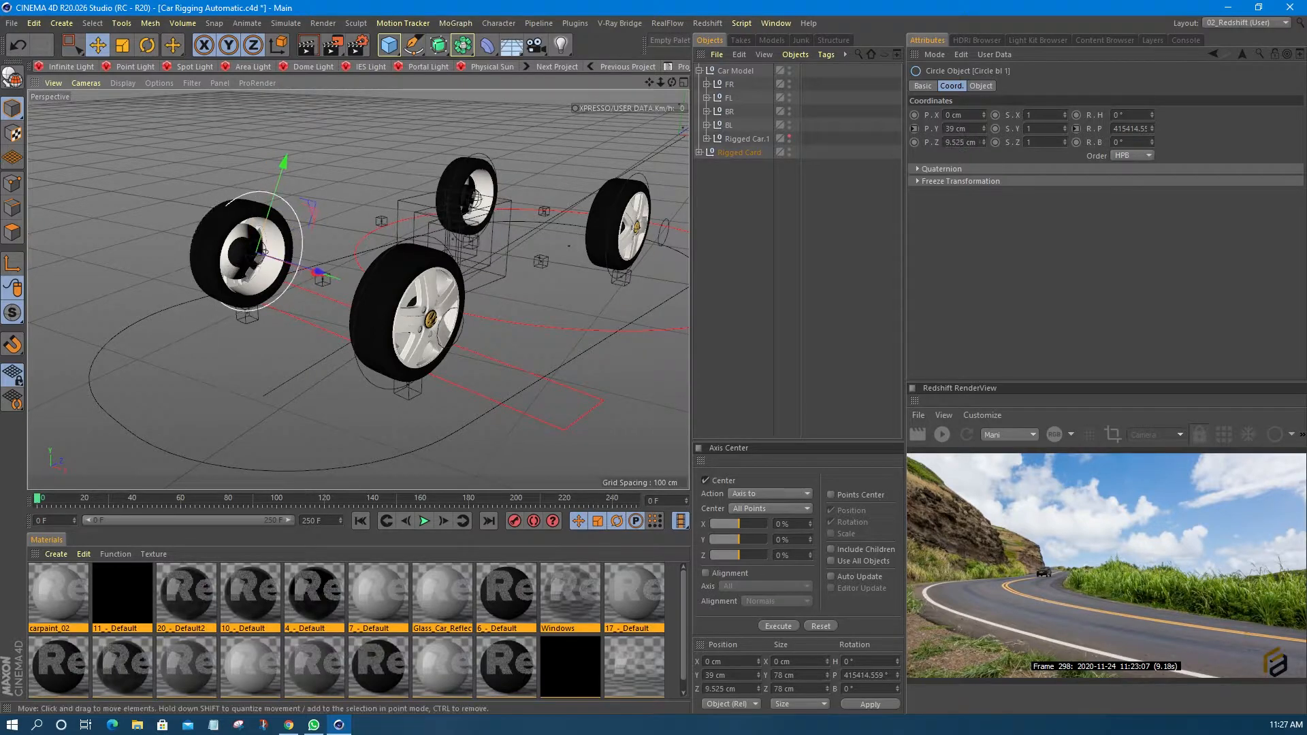
key("ctrl+z")
Expand Rigged Card and compare the Wheel nulls under Geometry with the Car Model's FR wheel group.
left_click(739, 152)
left_click(699, 152)
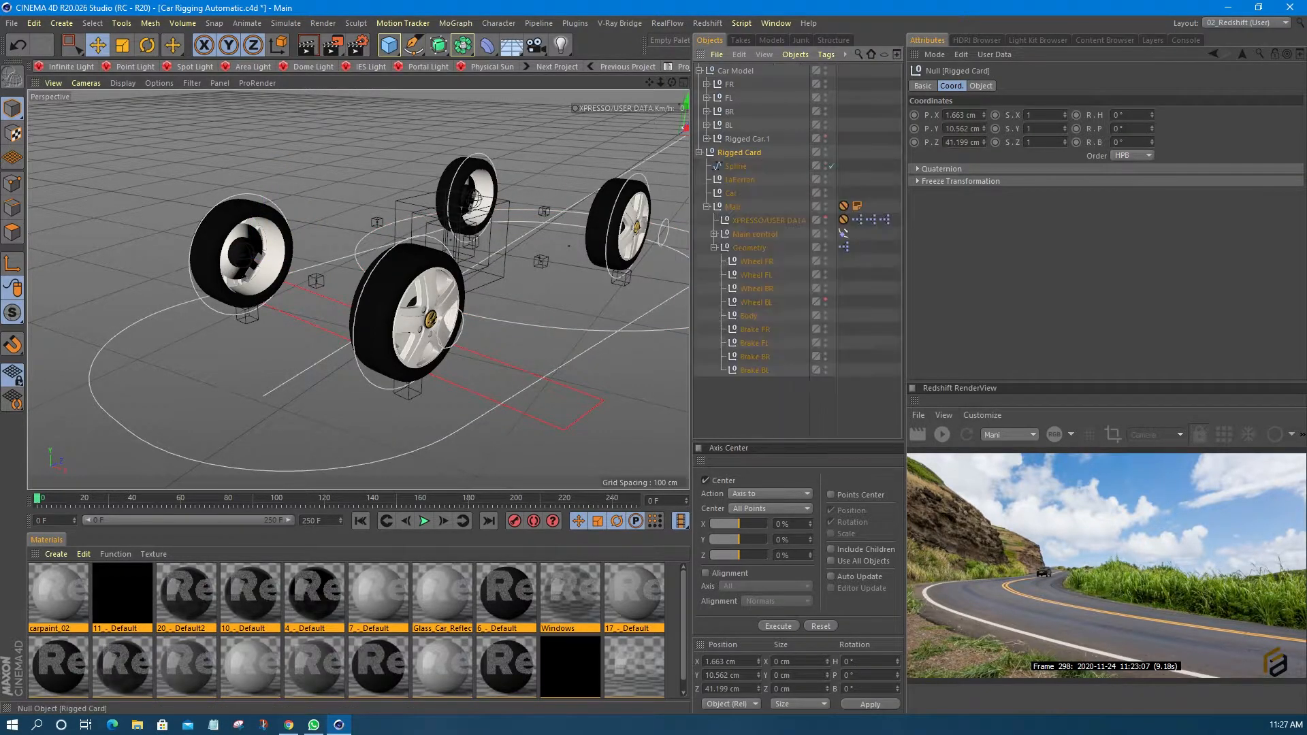
left_click(755, 275)
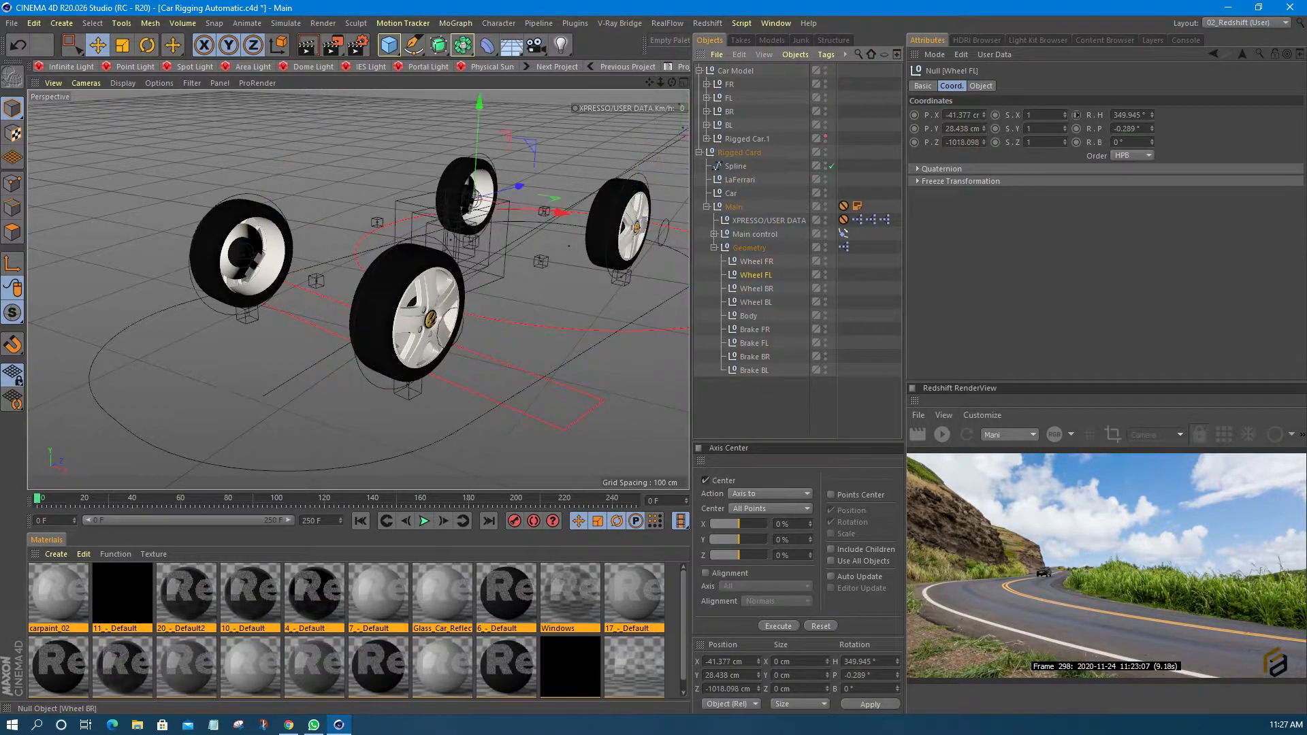
left_click(756, 302)
left_click(729, 84)
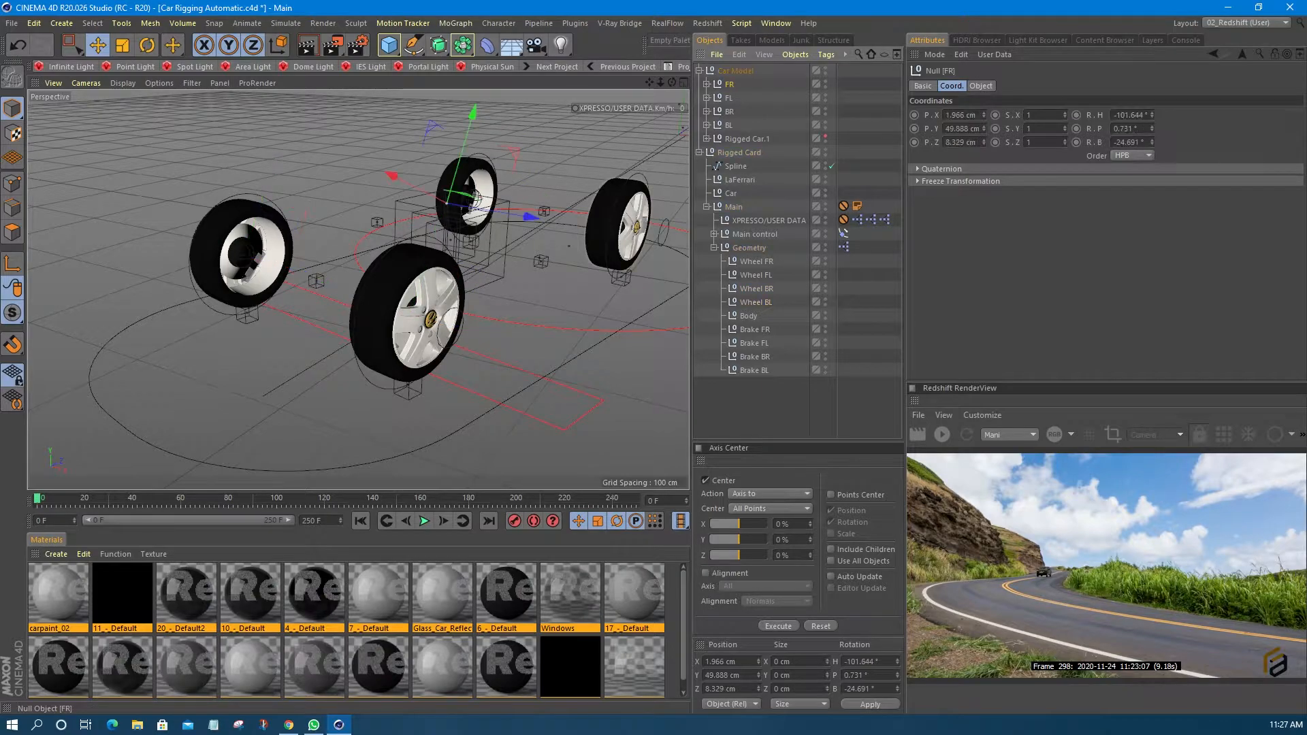
Parent the Car Model's FR, FL, BR and BL wheel groups to their matching Wheel nulls under Geometry, and collapse the filled nulls.
left_click_drag(729, 85, 755, 262)
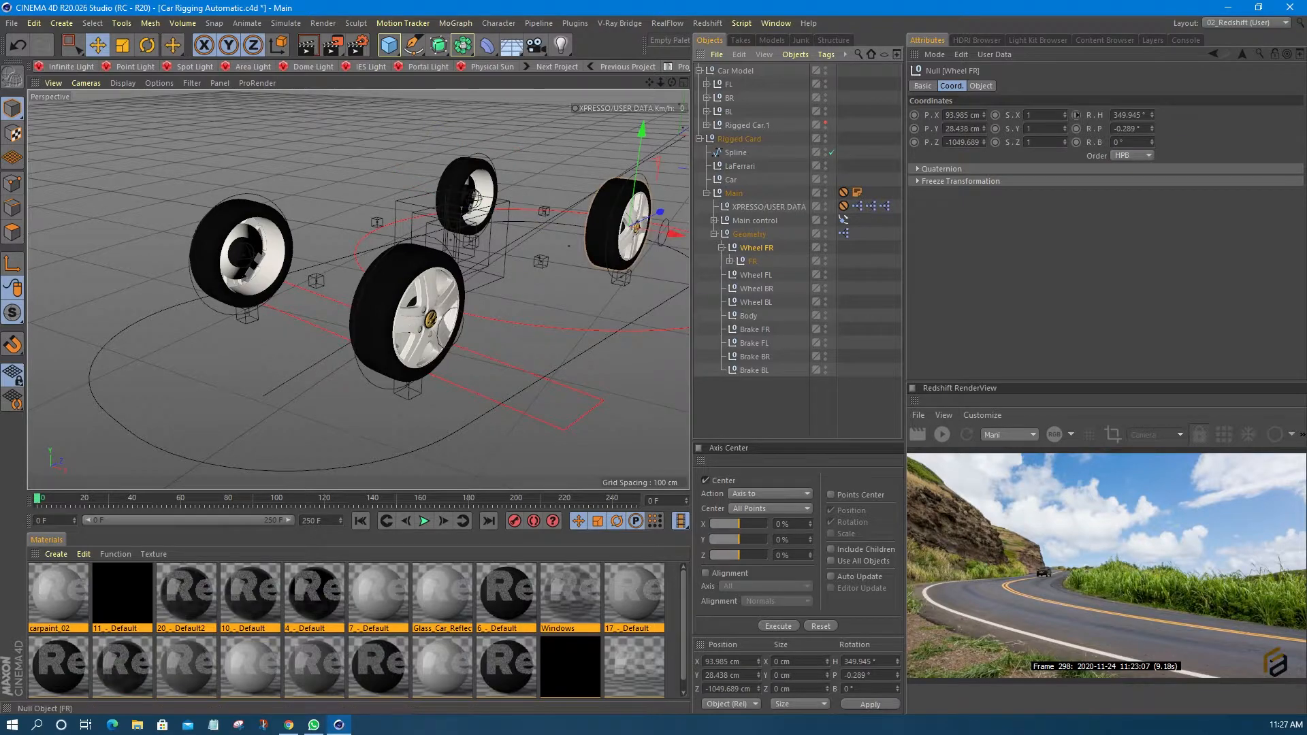
left_click(729, 85)
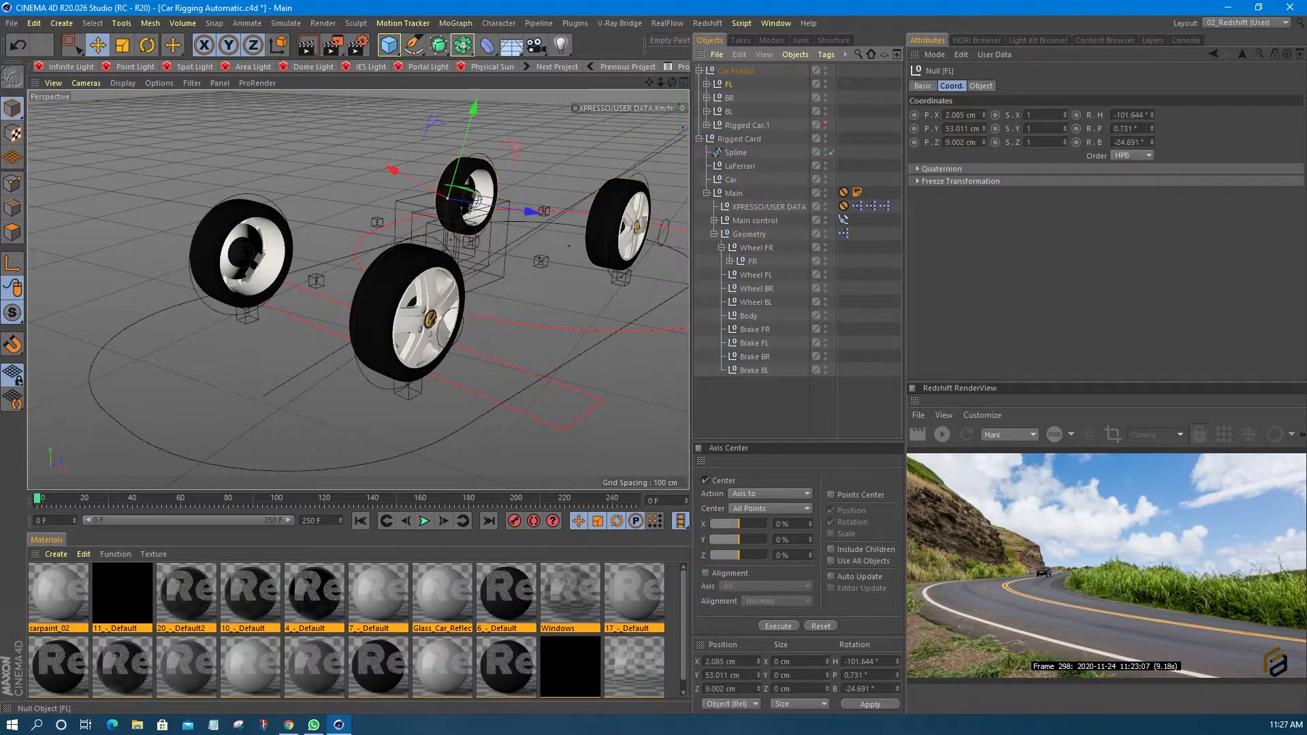
left_click_drag(729, 85, 756, 275)
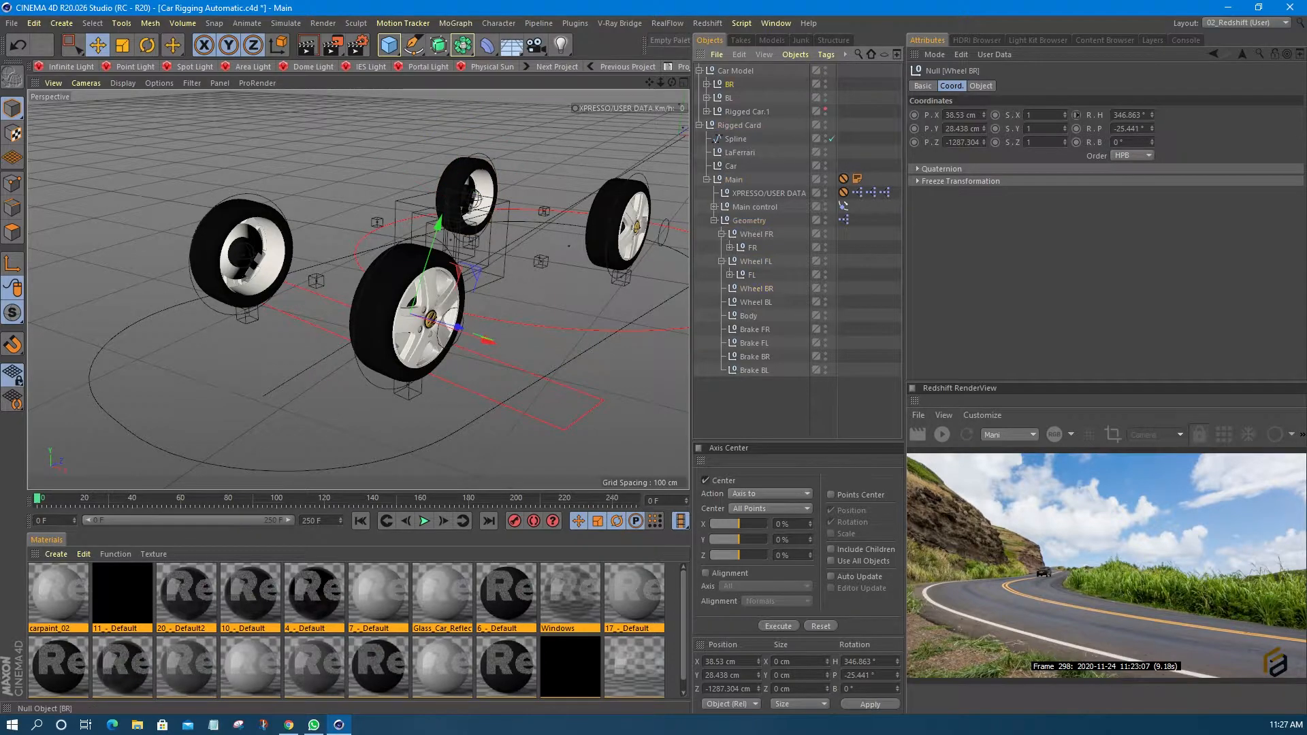
left_click_drag(730, 84, 756, 289)
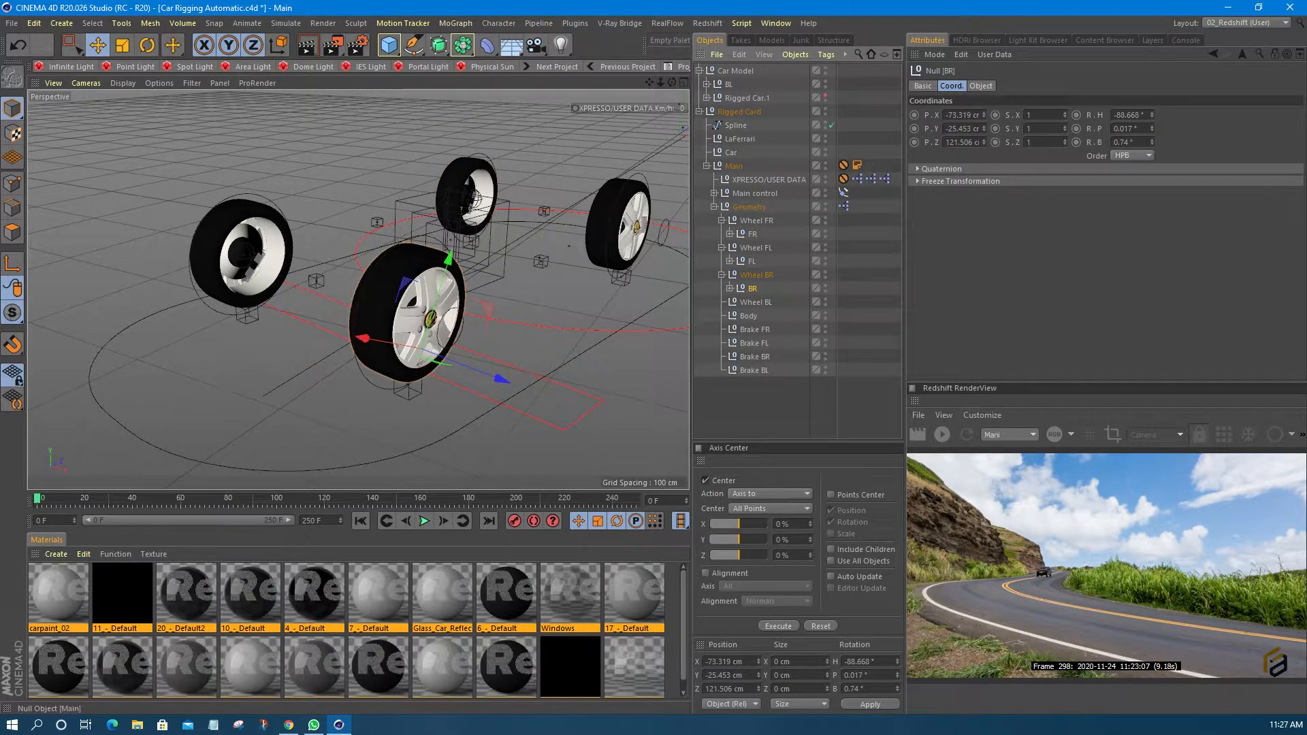
left_click_drag(729, 84, 756, 302)
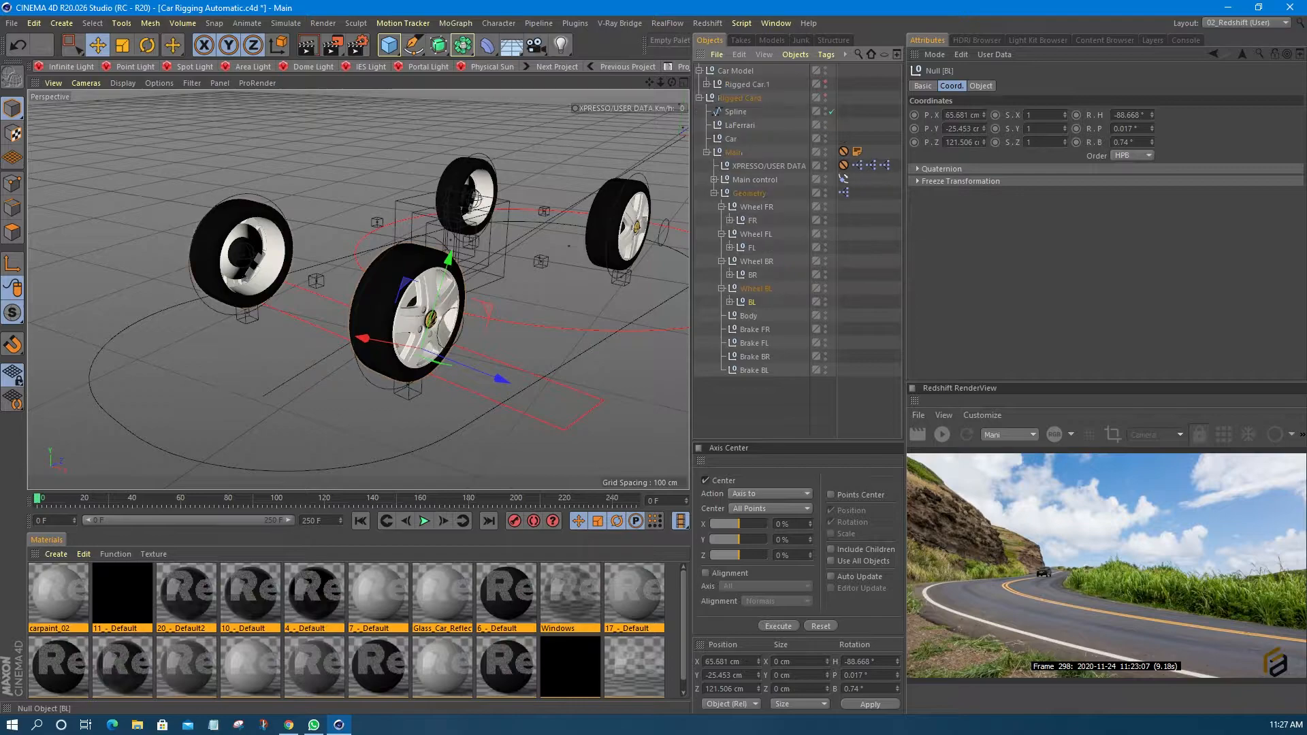
left_click(721, 261)
left_click(721, 234)
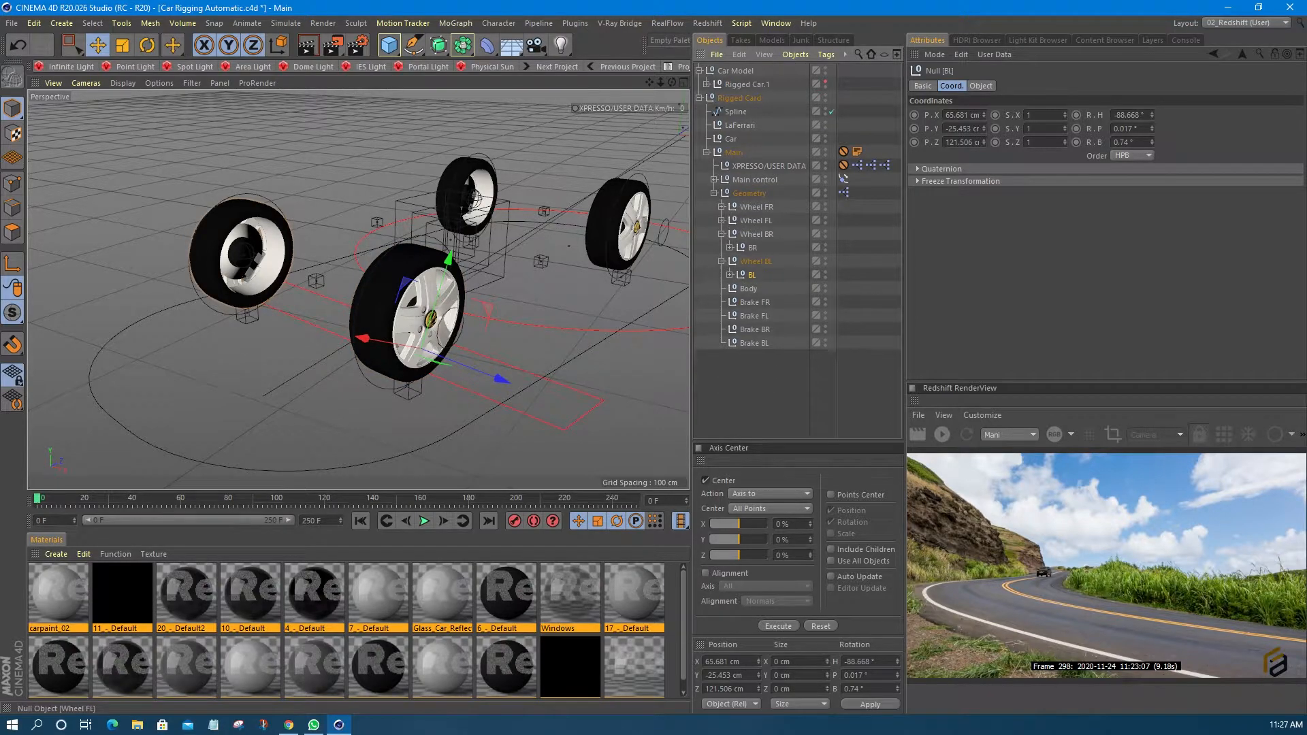
left_click(721, 206)
Try moving the fr 1 and br 1 wheel circles along their Z axes and undo both moves.
scroll(536, 259, "down", 4)
left_click_drag(537, 259, 381, 211, "alt")
middle_click_drag(341, 207, 647, 245, "alt")
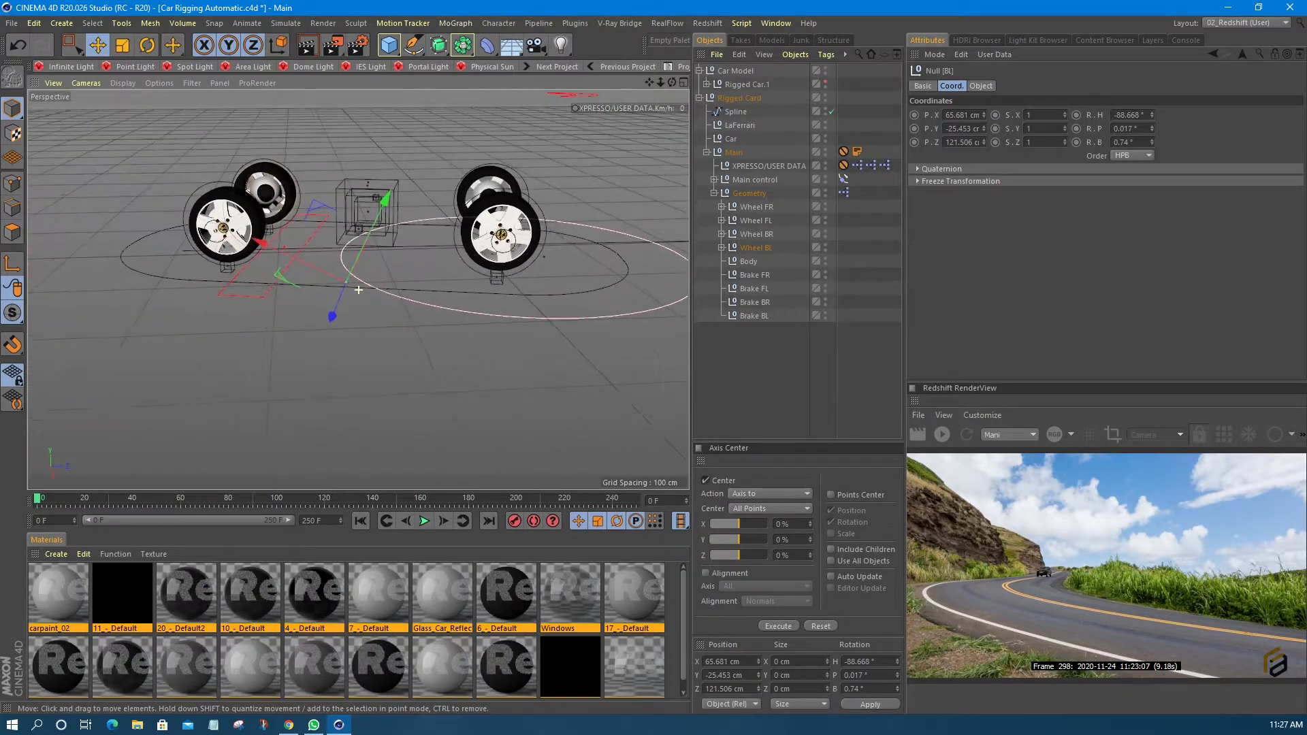
scroll(613, 245, "down", 2)
left_click(542, 255)
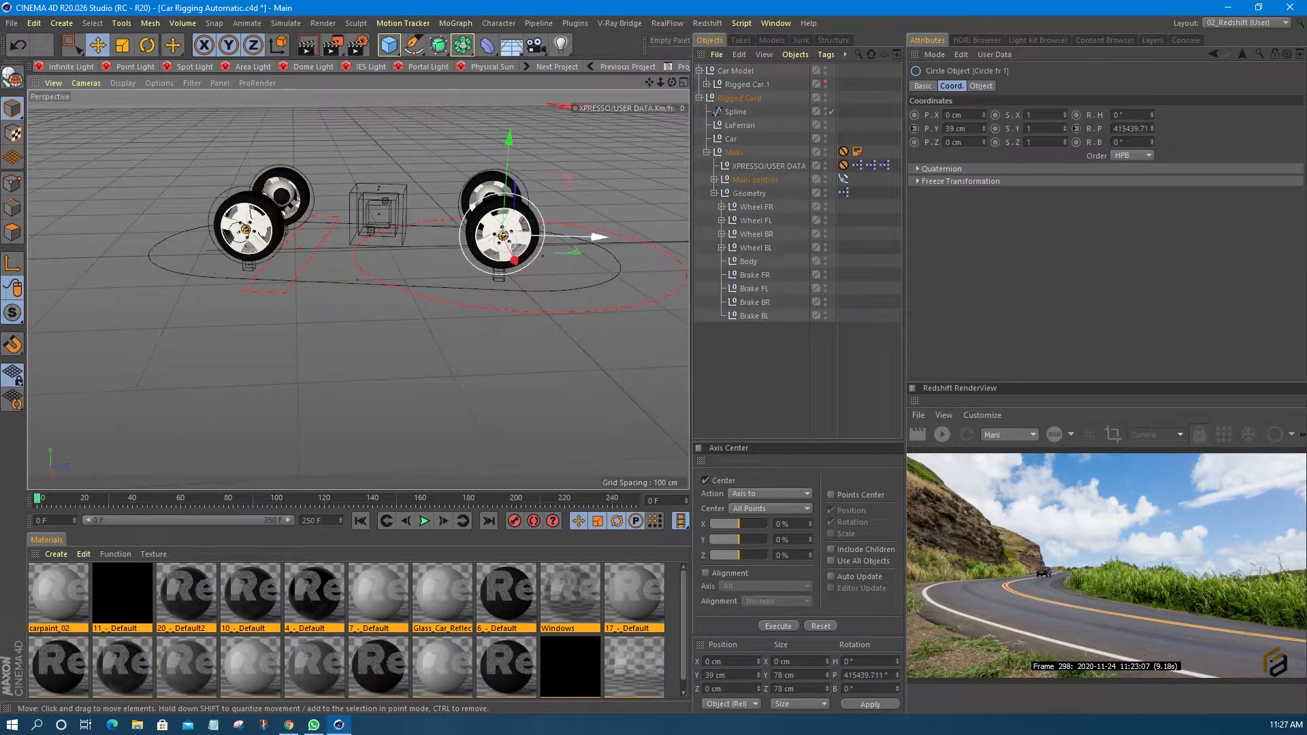
mouse_move(579, 236)
left_mouse_down()
mouse_move(621, 237)
mouse_move(566, 237)
left_mouse_up()
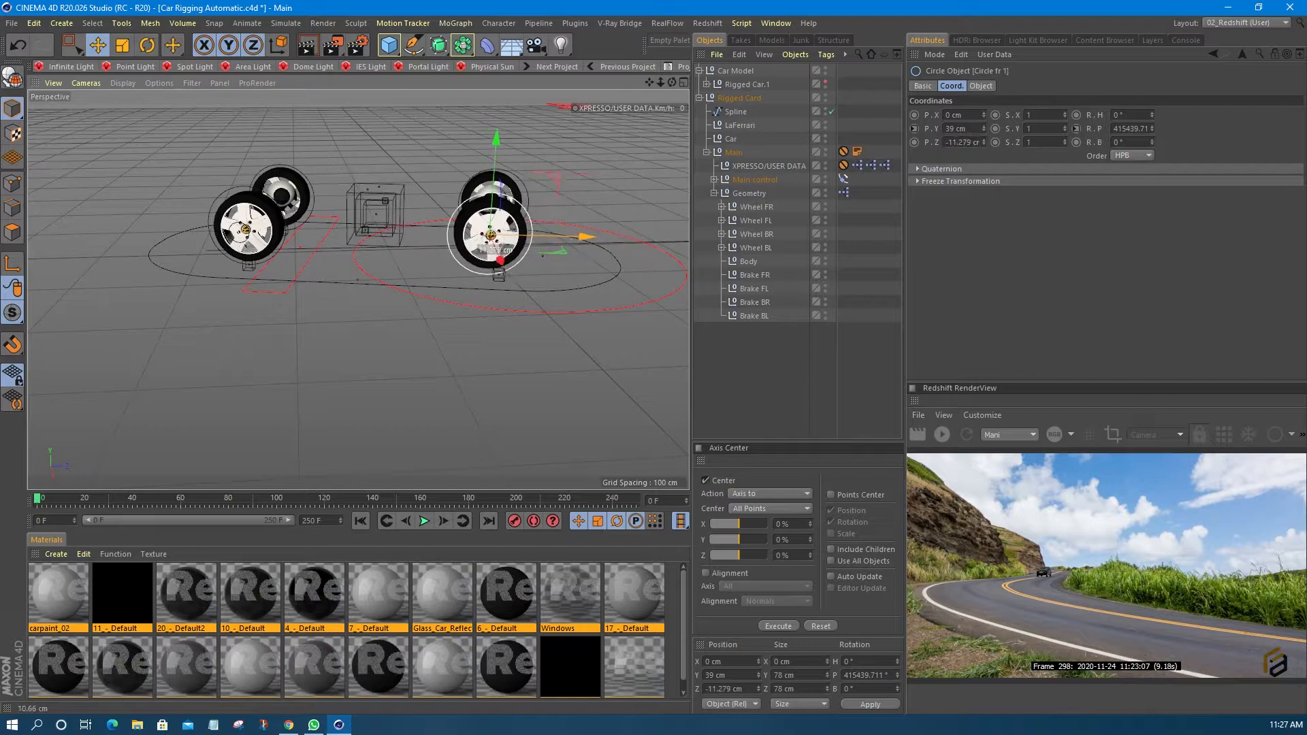
key("ctrl+z")
left_click_drag(279, 252, 331, 249, "alt")
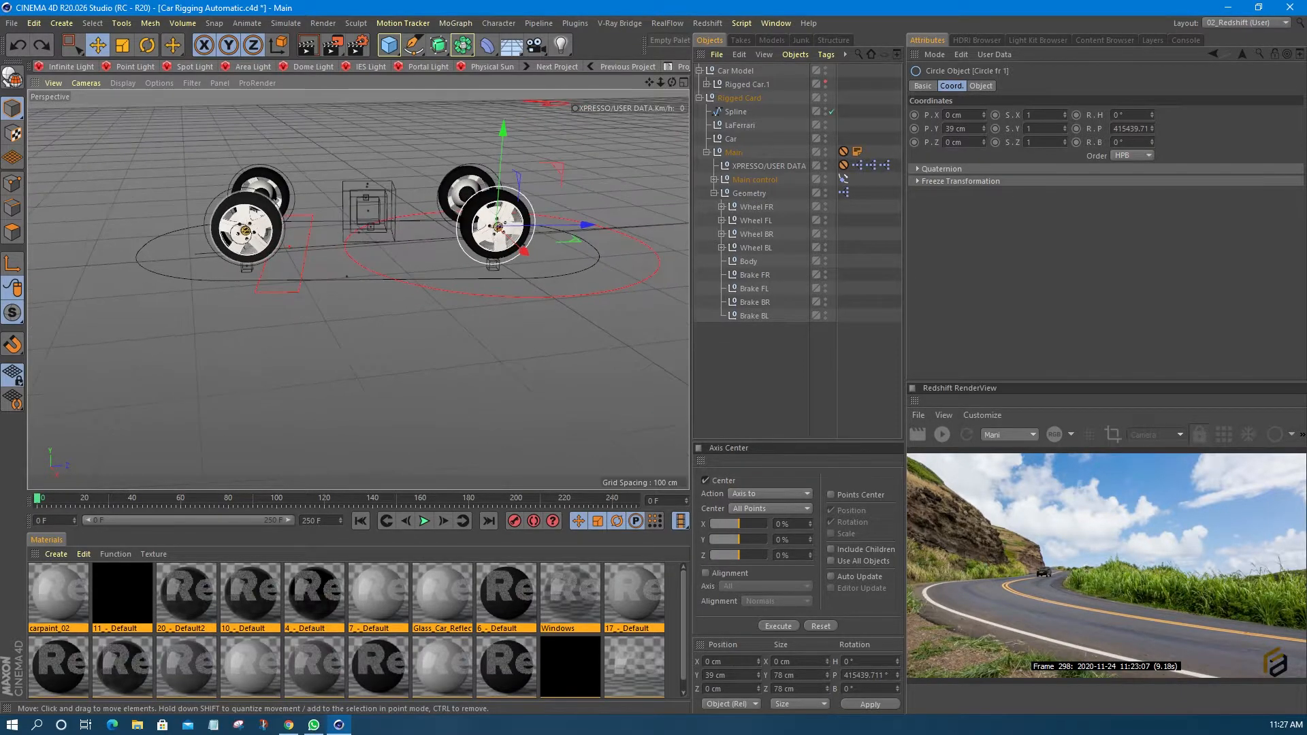
left_click(281, 243)
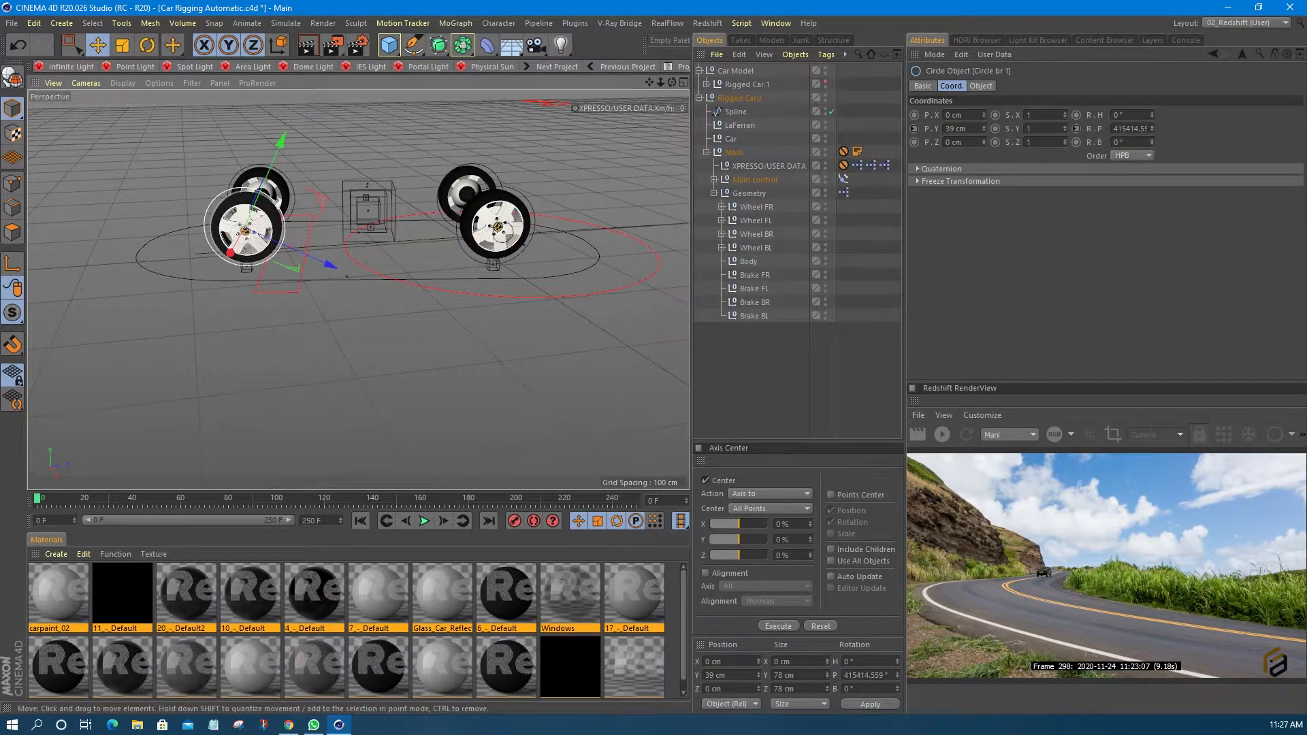
mouse_move(328, 267)
left_mouse_down()
mouse_move(363, 271)
mouse_move(340, 266)
left_mouse_up()
key("ctrl+z")
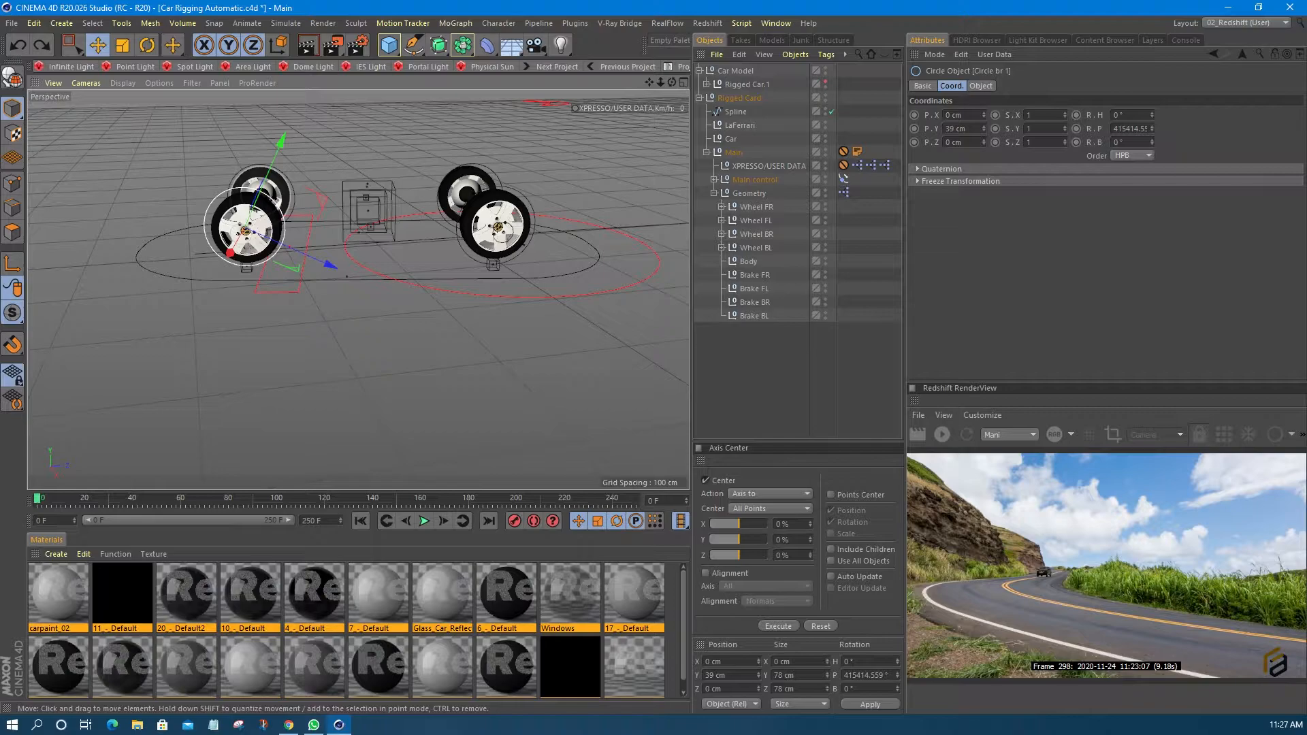
Try moving the back-left wheel mesh and the bl 1 wheel circle, and undo both moves.
left_click(262, 192)
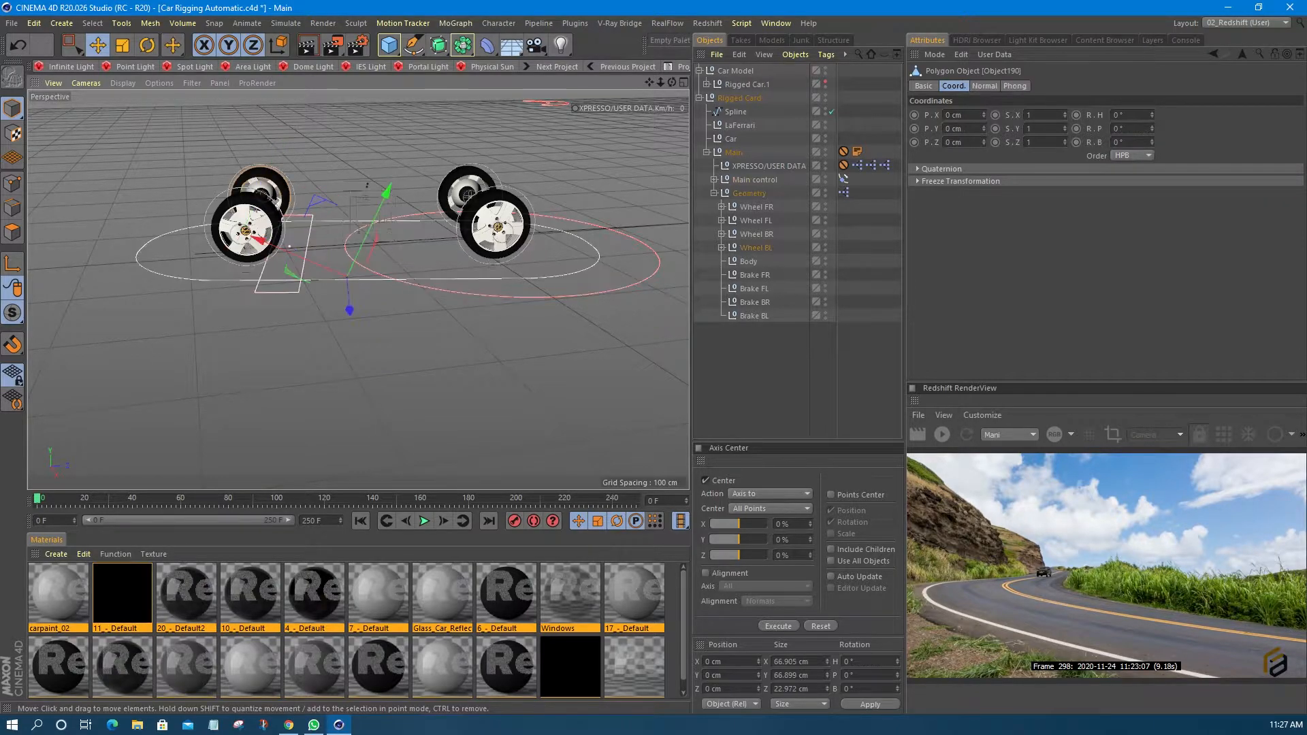
mouse_move(387, 191)
left_mouse_down()
mouse_move(403, 158)
mouse_move(395, 177)
left_mouse_up()
key("ctrl+z")
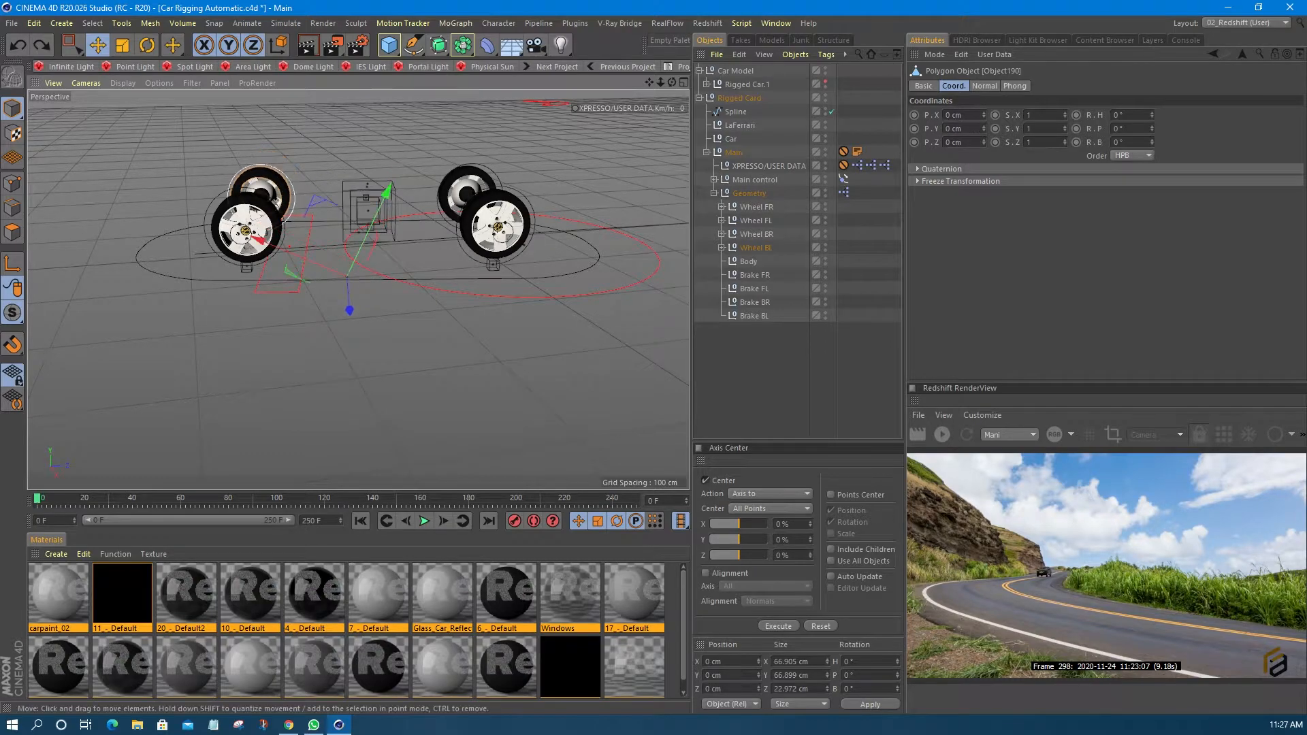
scroll(293, 202, "up", 7)
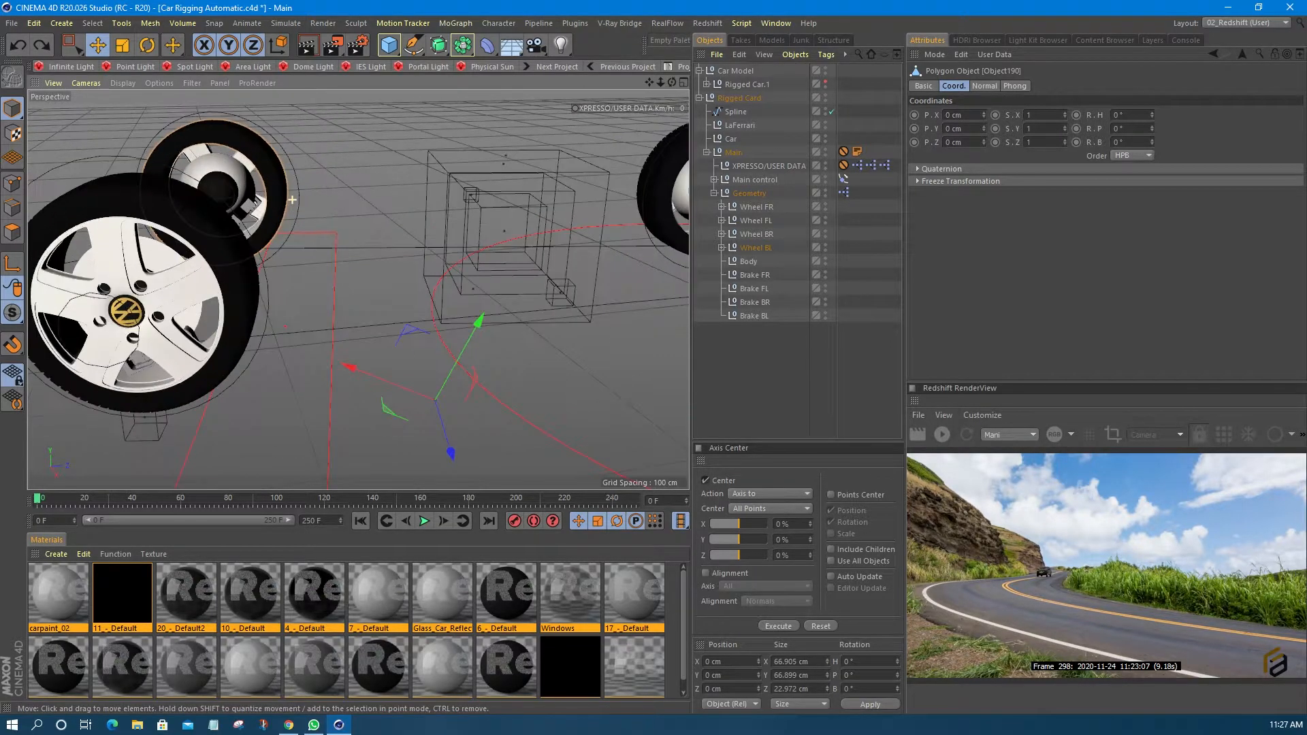
left_click_drag(293, 203, 271, 204, "alt")
left_click(299, 209)
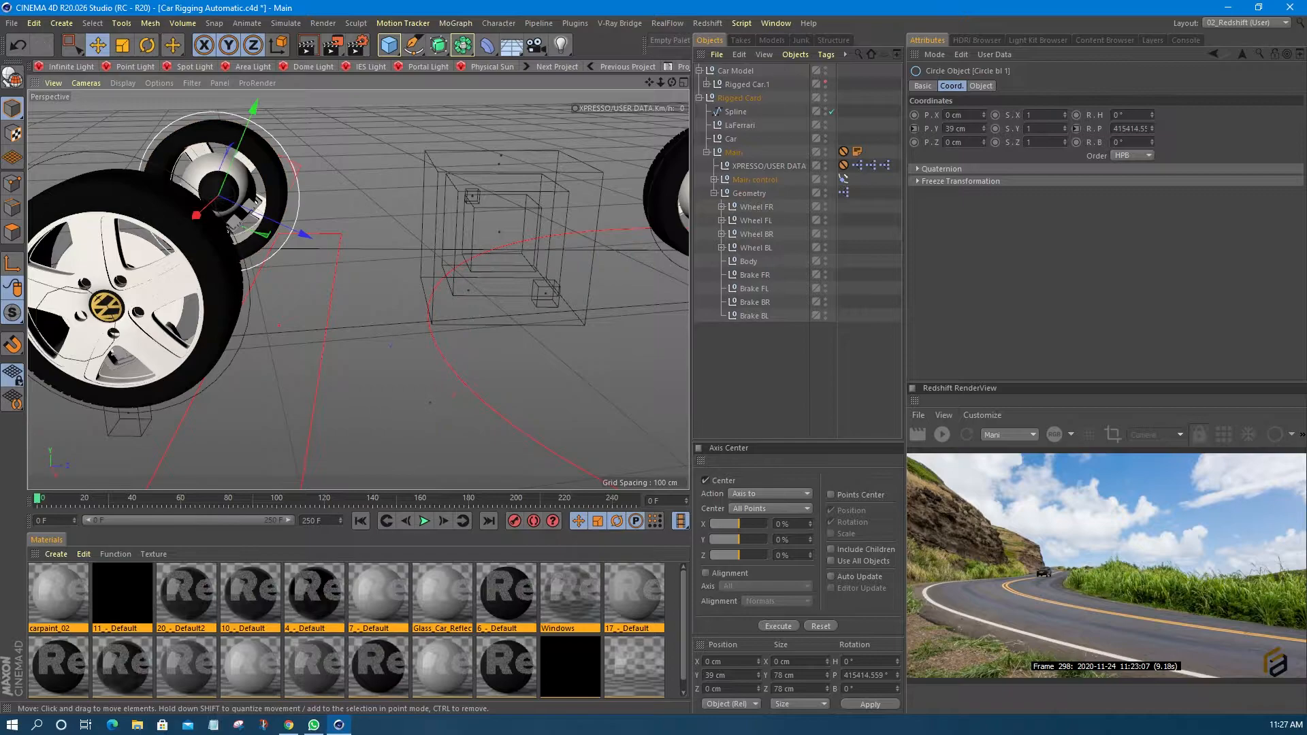
scroll(306, 213, "down", 3)
left_click_drag(334, 238, 410, 239)
key("ctrl+z")
scroll(349, 226, "down", 3)
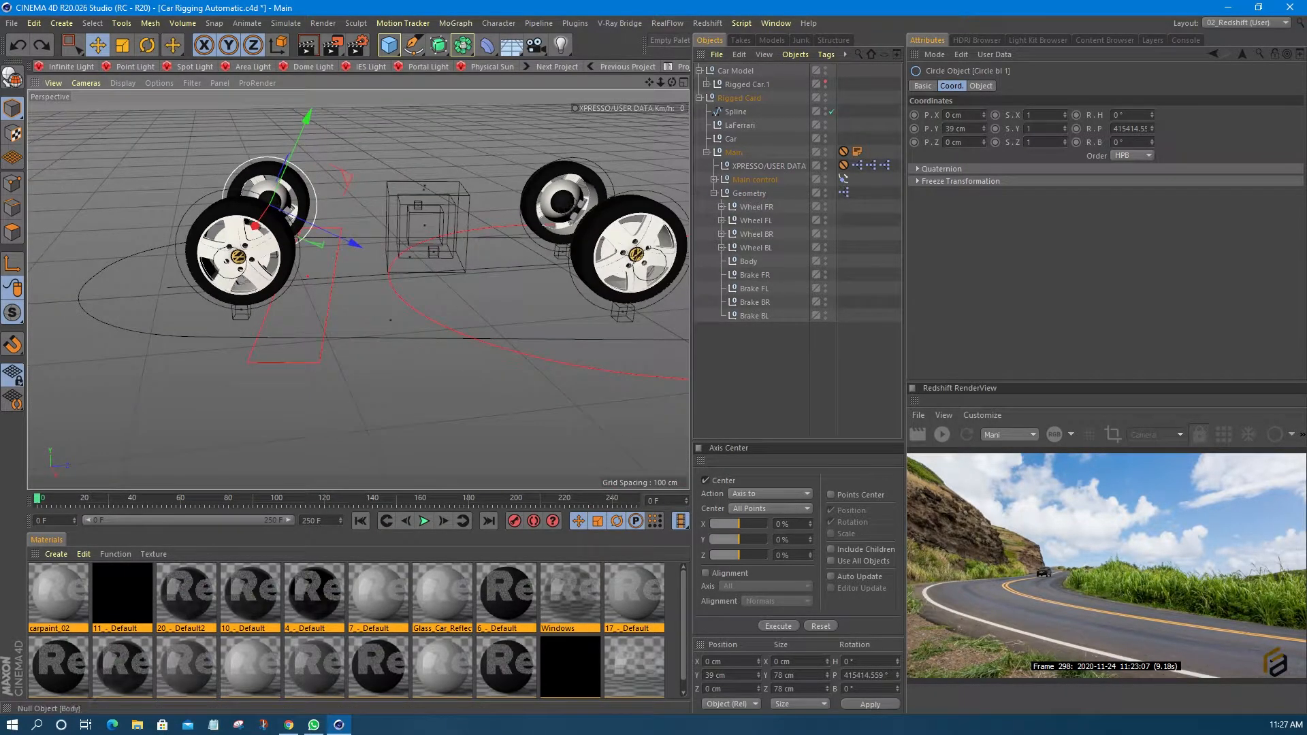
Parent the Rigged Car.1 body to the Body null under Geometry.
left_click(754, 275)
left_click(748, 262)
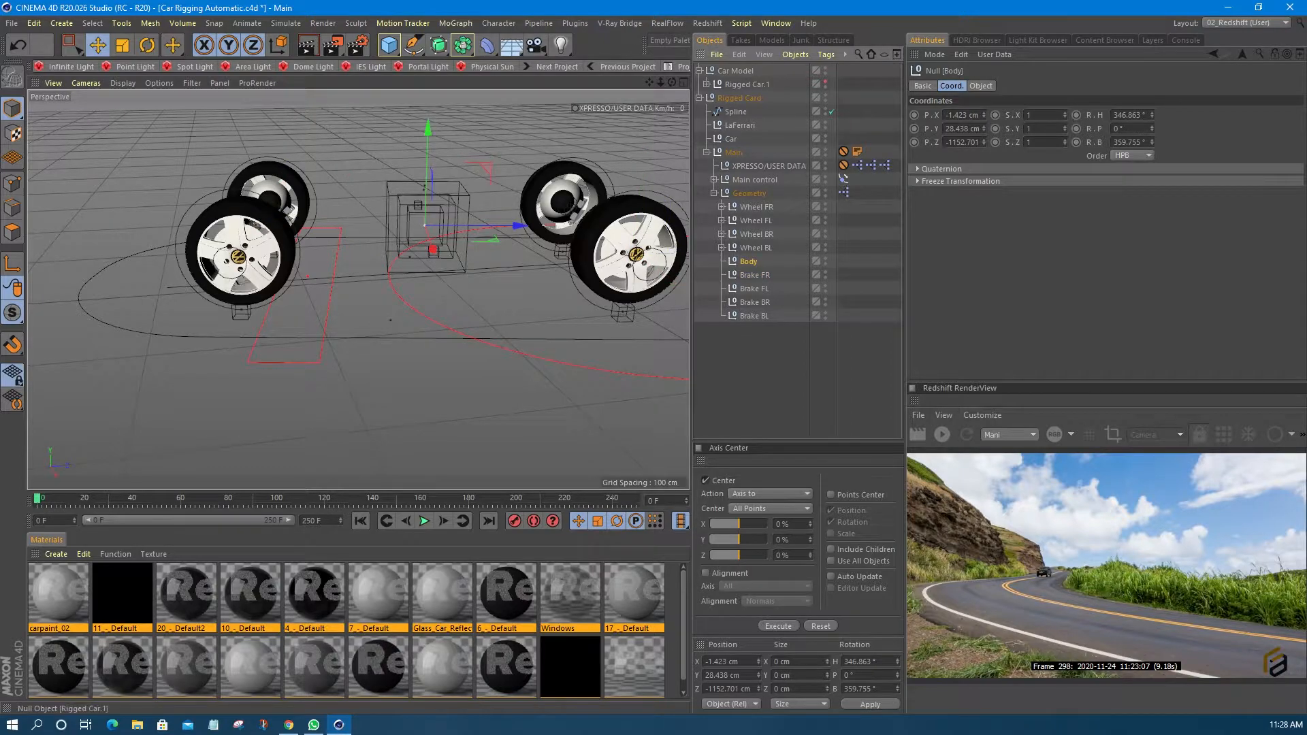
left_click_drag(746, 84, 748, 262)
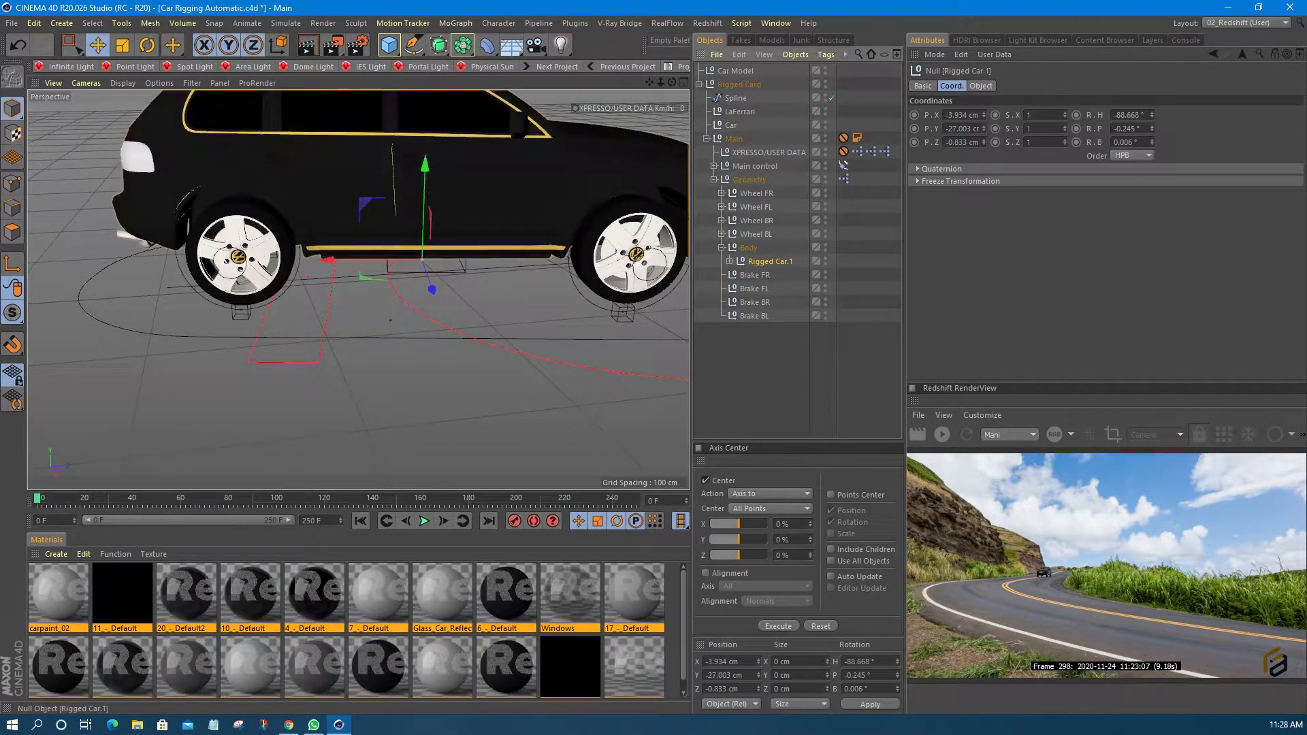
Examine the assembled car and its controls from several angles, including the Steering spline above the body.
scroll(358, 290, "down", 5)
left_click_drag(572, 279, 259, 292, "alt")
left_click(445, 158)
scroll(445, 200, "up", 2)
left_click_drag(445, 199, 397, 230, "alt")
left_click_drag(416, 229, 357, 255, "alt")
left_click(293, 168)
scroll(345, 196, "down", 3)
Assign Spline as the Spline Path in Main control's Align to Spline tag, checking the path in the Top view.
left_click(843, 165)
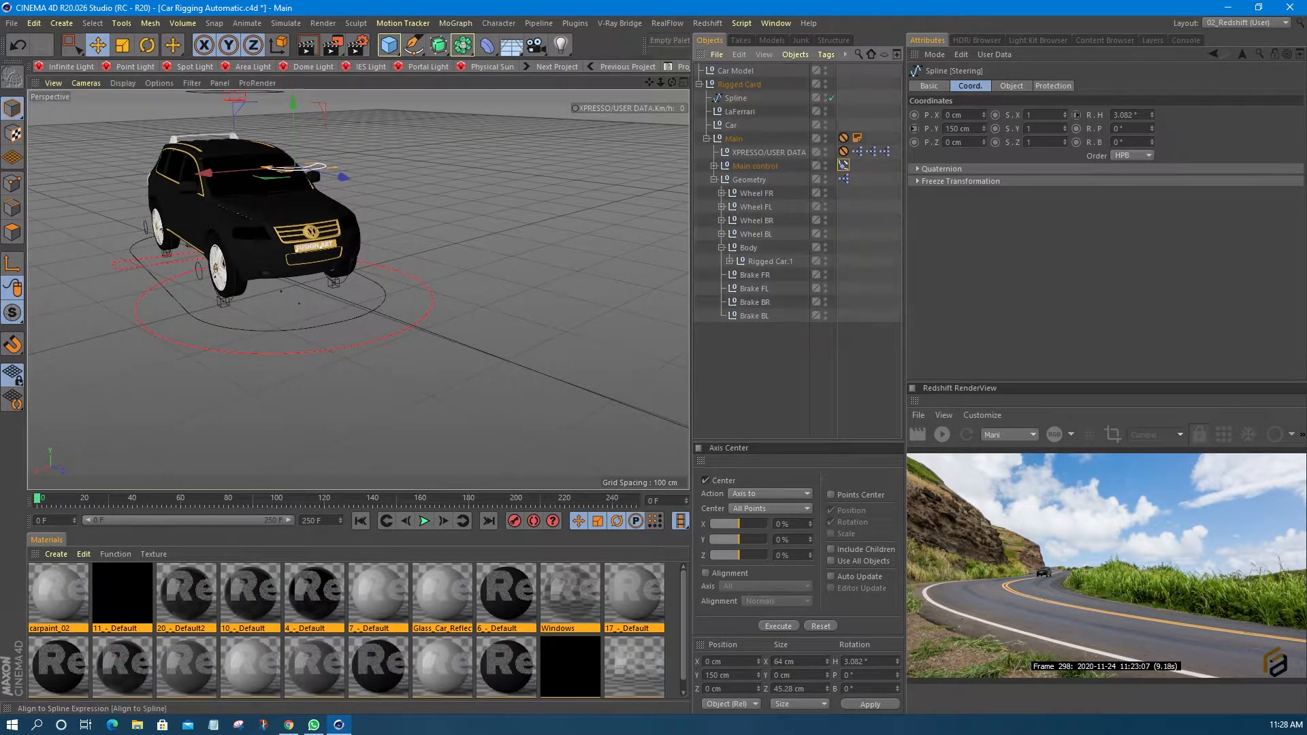
middle_click(497, 241)
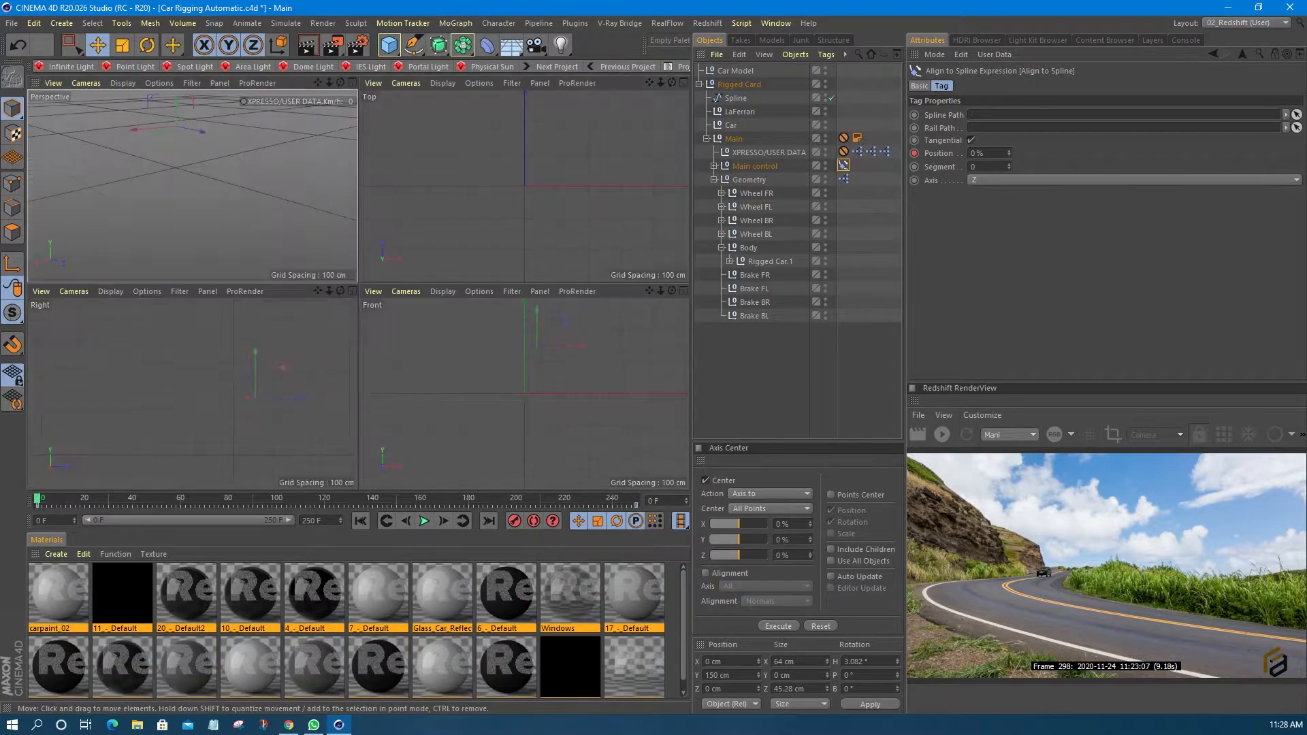
middle_click(497, 241)
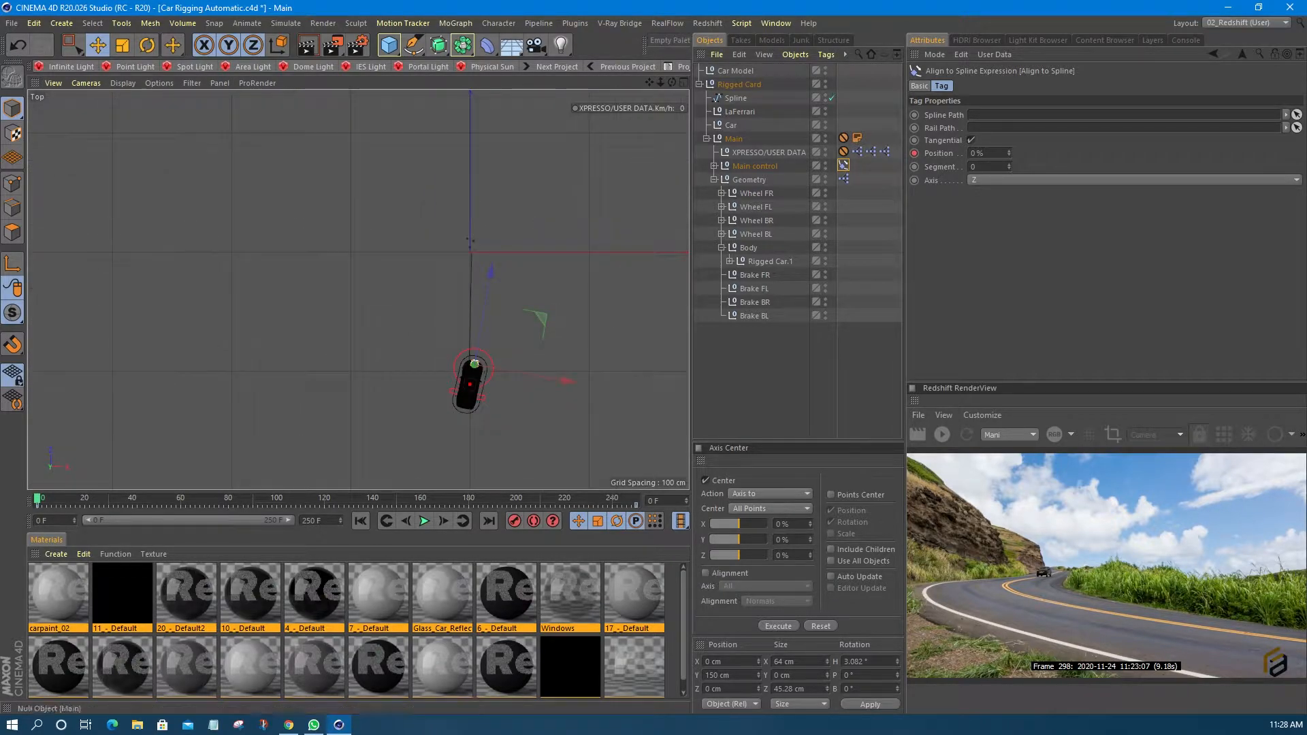
left_click(736, 98)
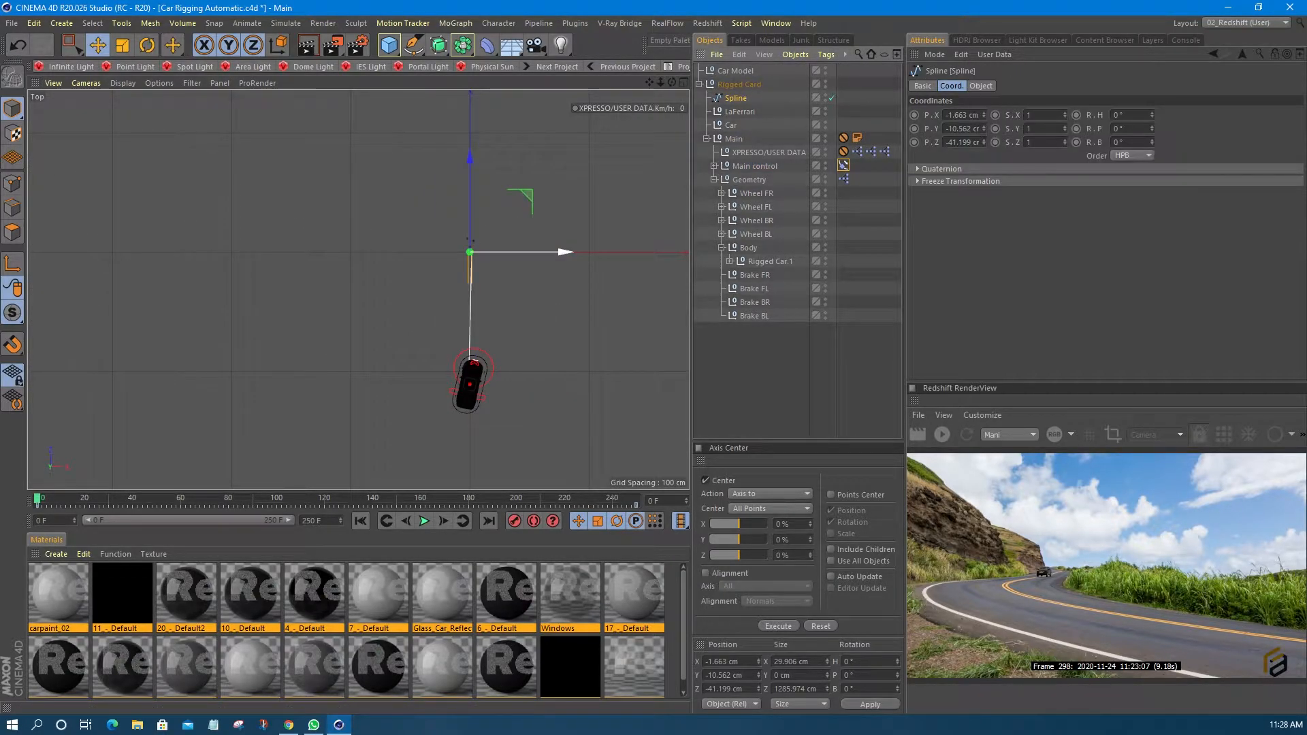
scroll(485, 288, "down", 2)
middle_click(343, 222)
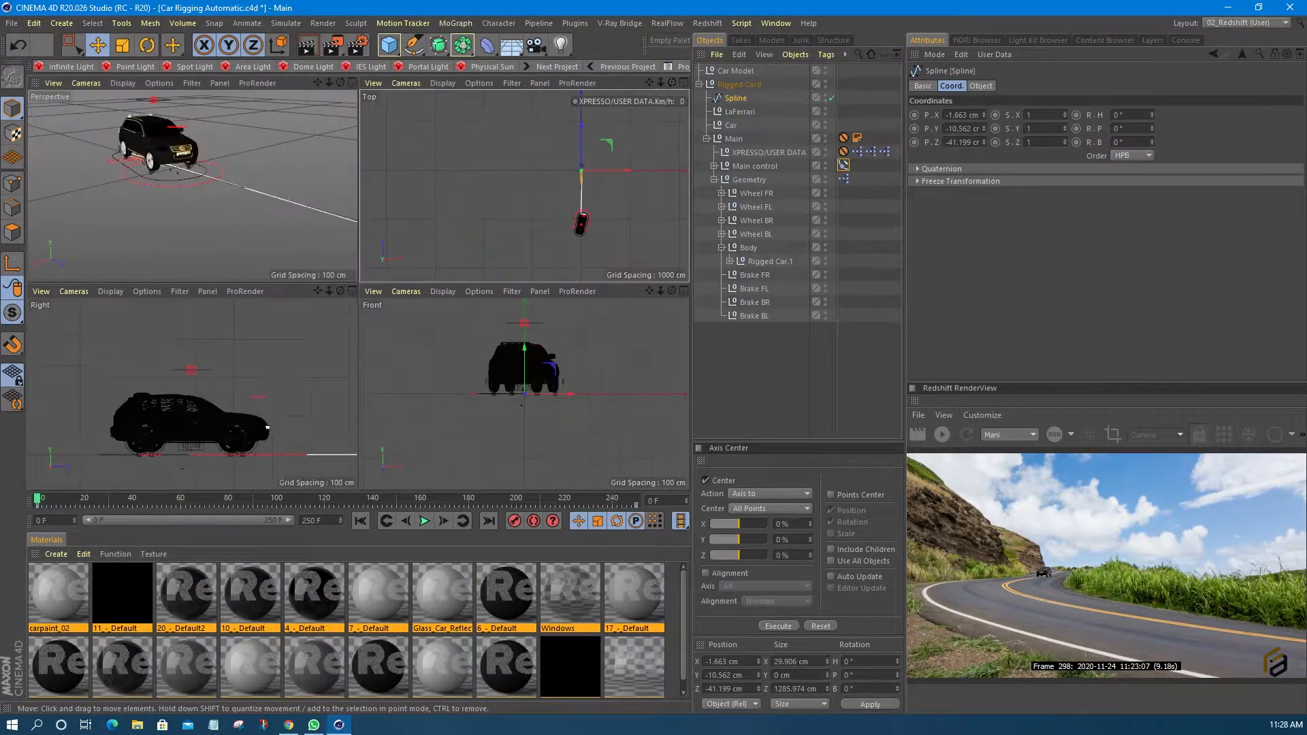
middle_click(343, 222)
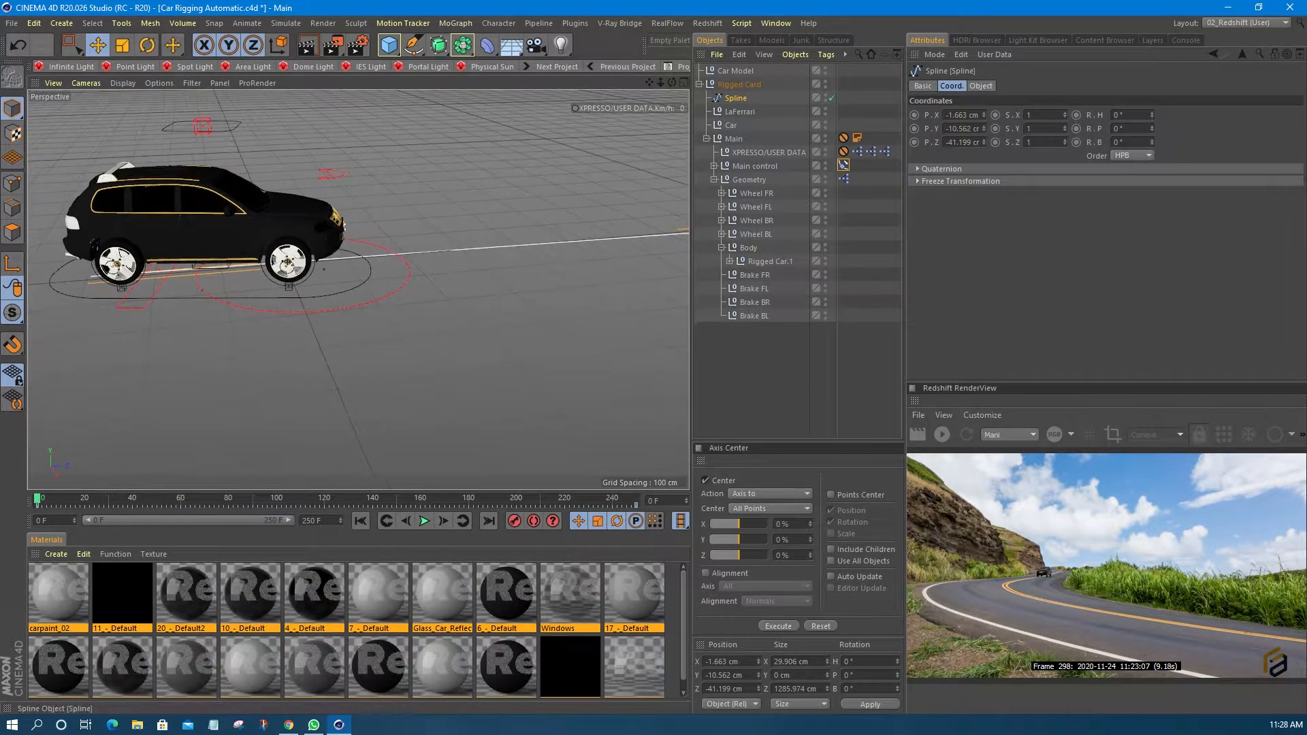
left_click(844, 165)
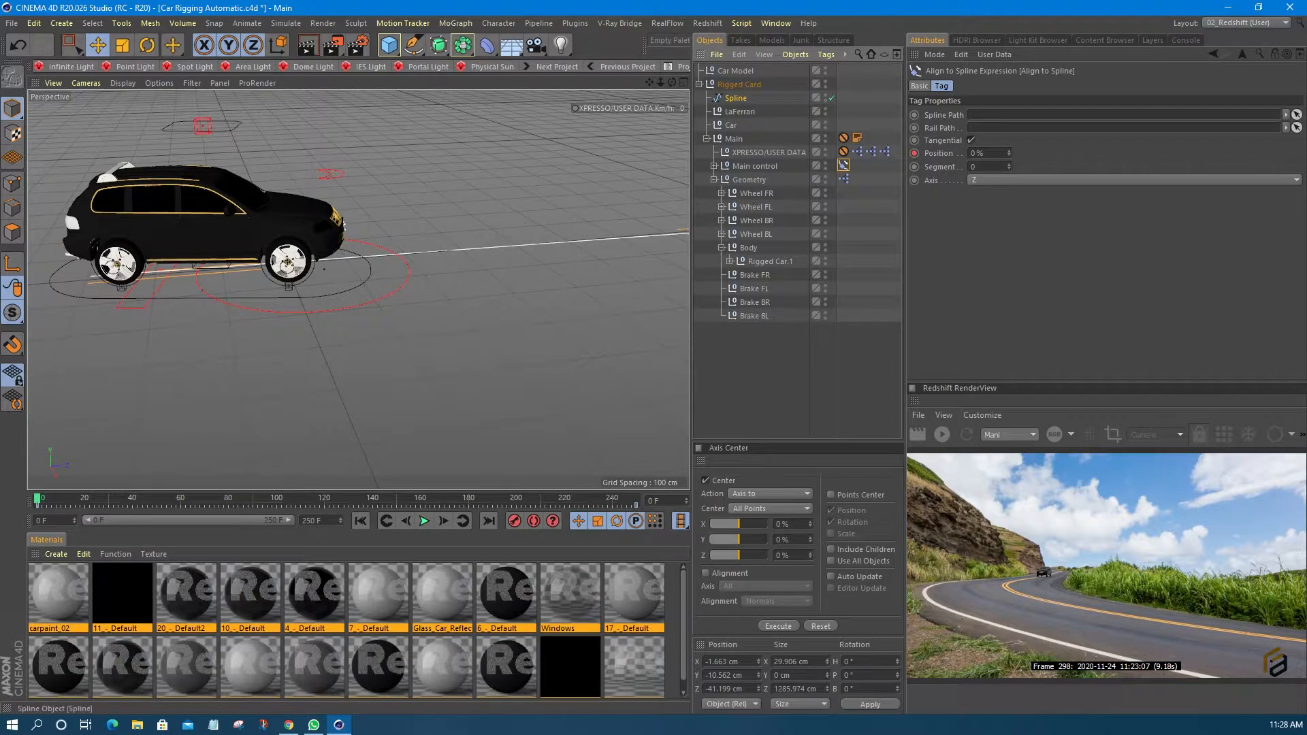
left_click(739, 84)
left_click(844, 165)
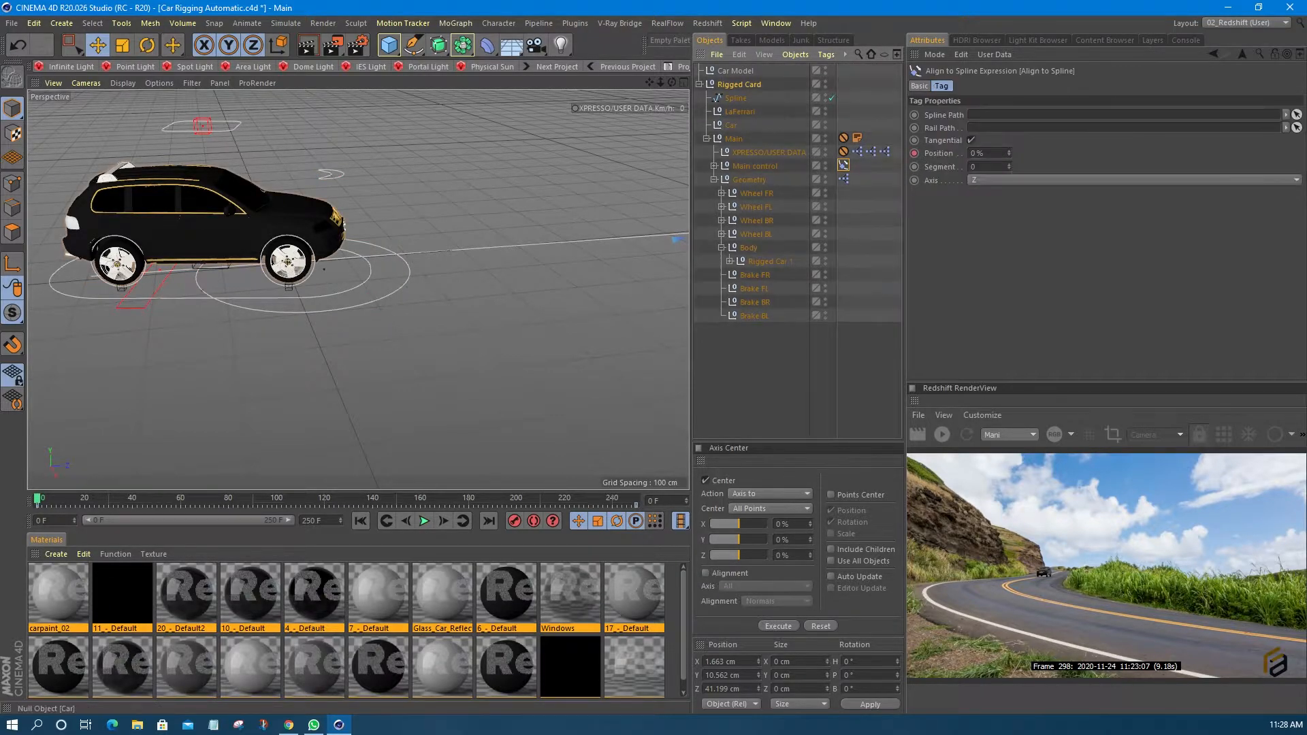
Frame the car from the front and play the animation to check how it drives along the spline.
left_click_drag(391, 235, 359, 290, "alt")
scroll(336, 240, "up", 3)
middle_click_drag(335, 239, 201, 206, "alt")
left_click(424, 521)
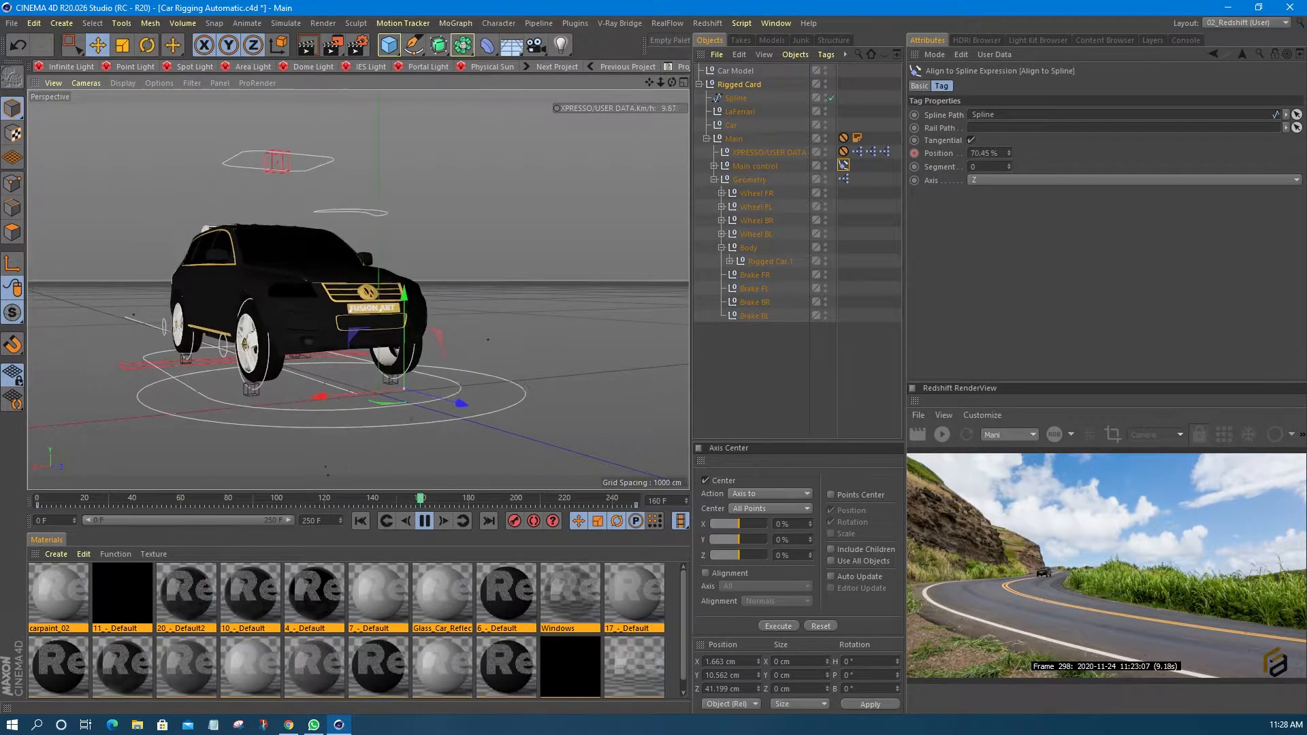
left_click(424, 520)
Add a camera at a front three-quarter view of the car, parent it to Body and play the animation.
left_click_drag(408, 341, 450, 355, "alt")
left_click(536, 45)
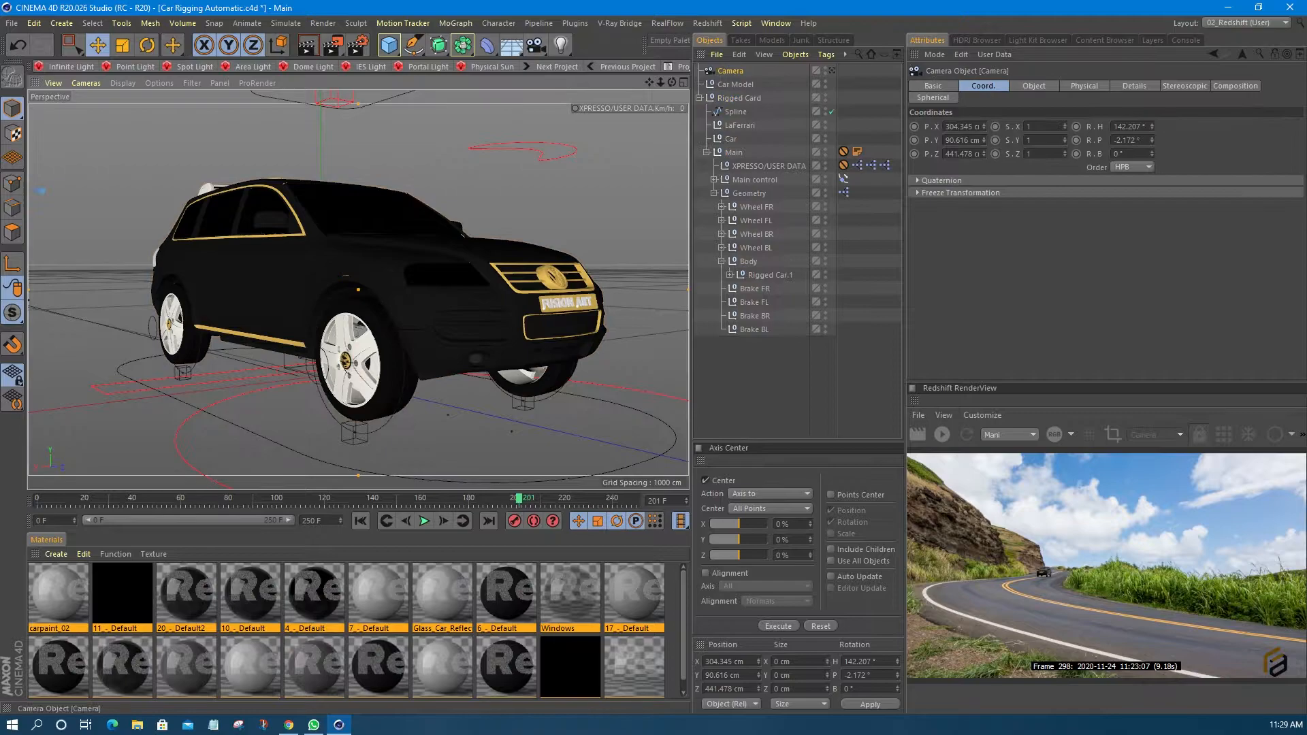
left_click_drag(730, 71, 748, 262)
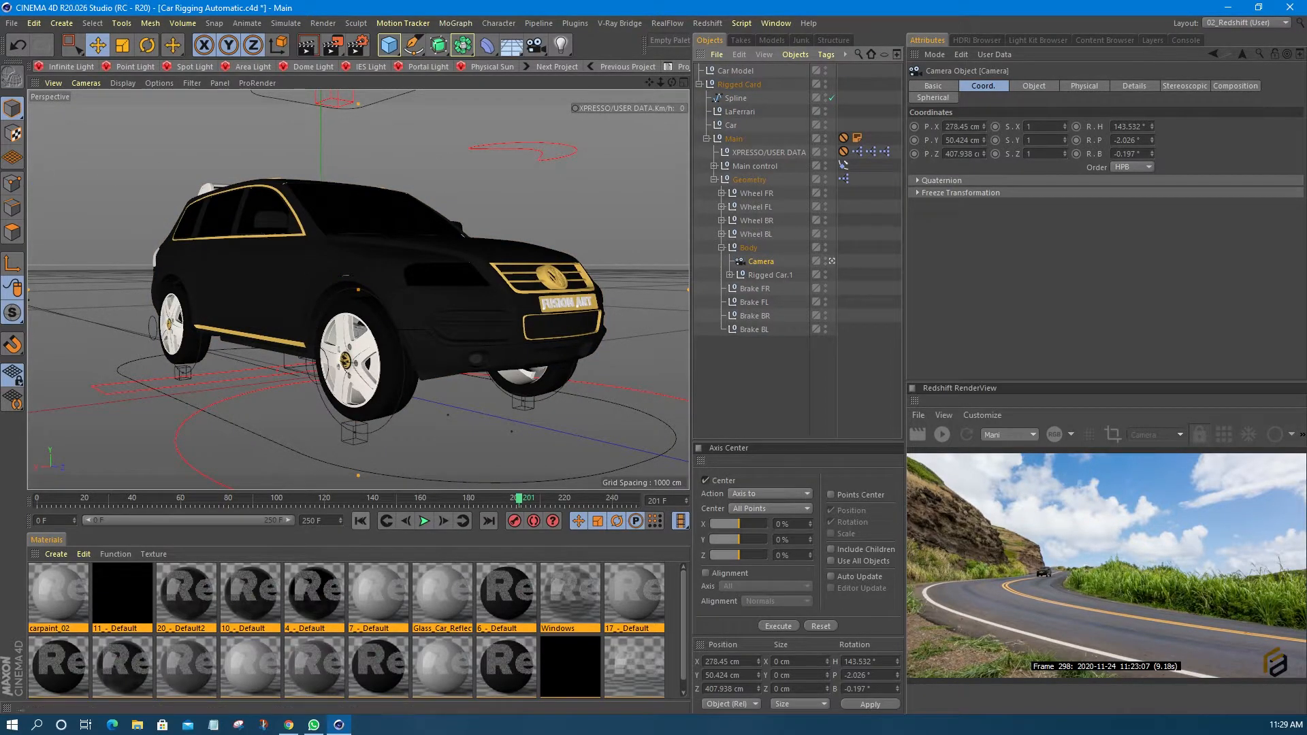
left_click(360, 521)
left_click(424, 521)
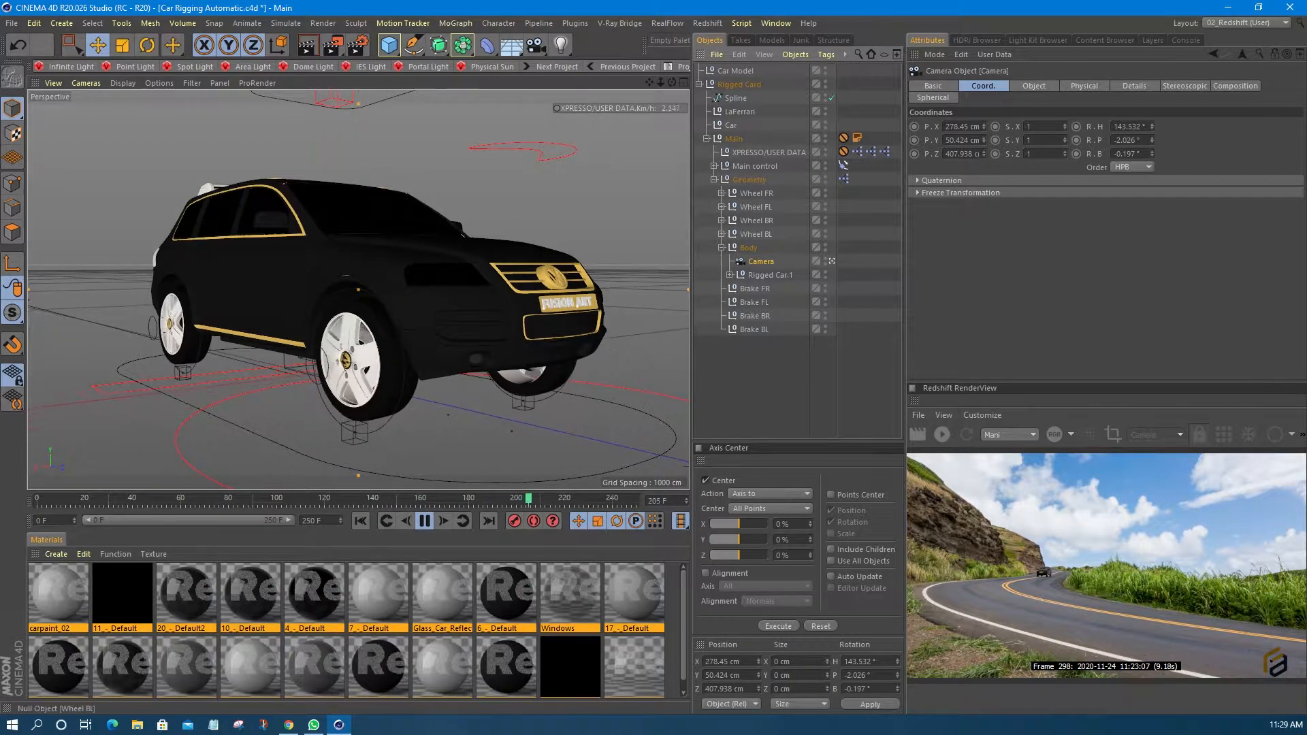
Duplicate the camera under Body, watch the car from a different angle during playback and stop the animation.
key("ctrl+v")
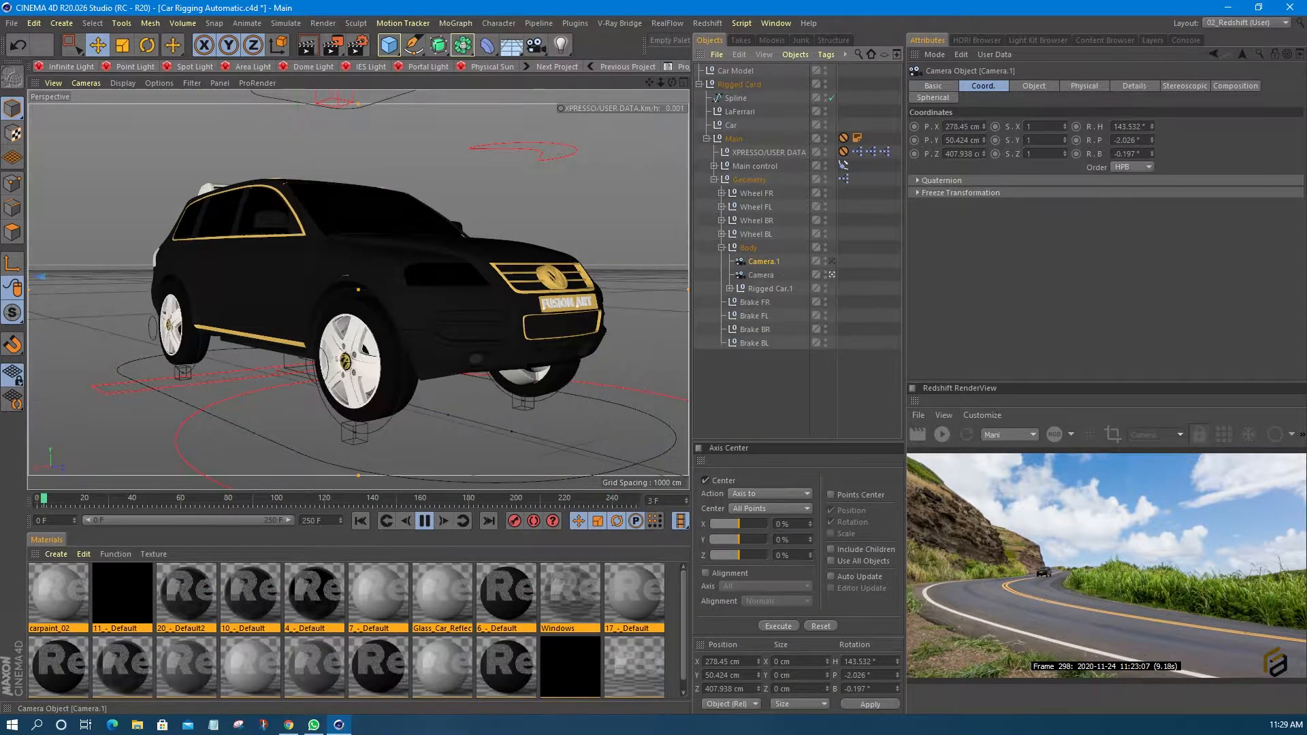
left_click_drag(488, 297, 351, 305, "alt")
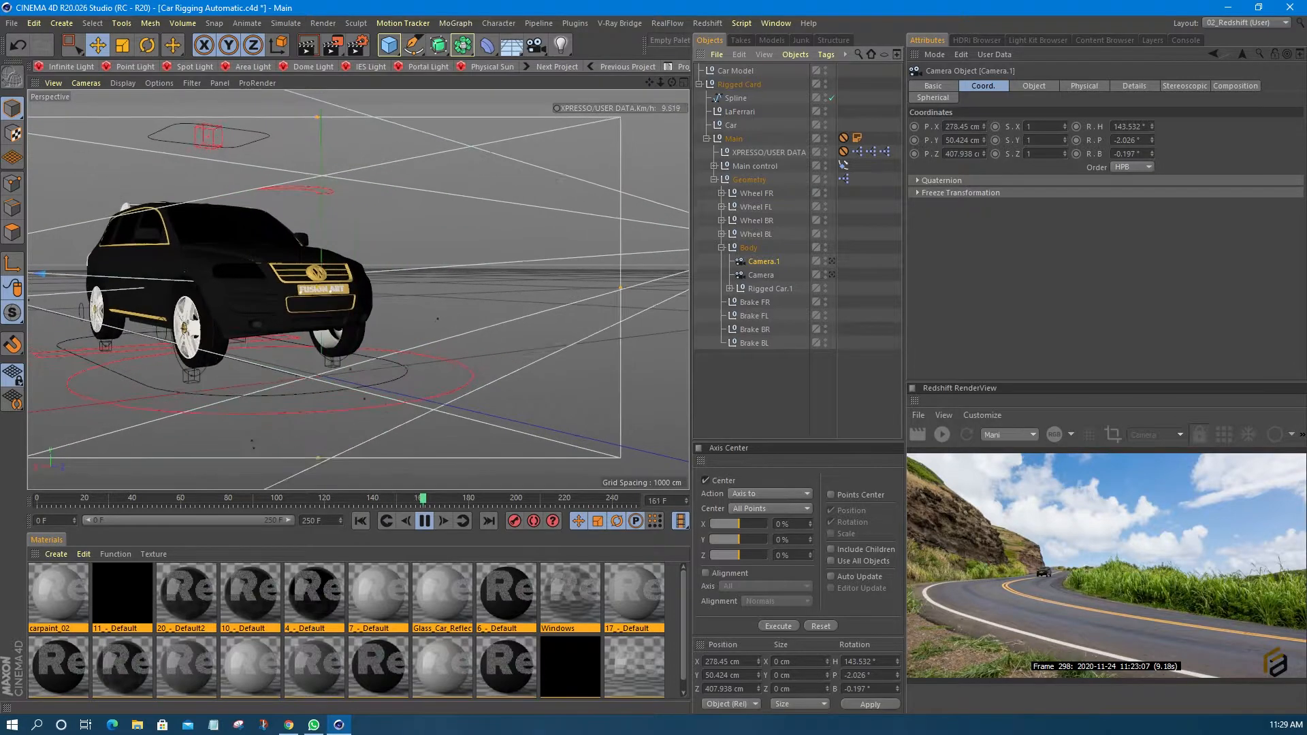
left_click(425, 521)
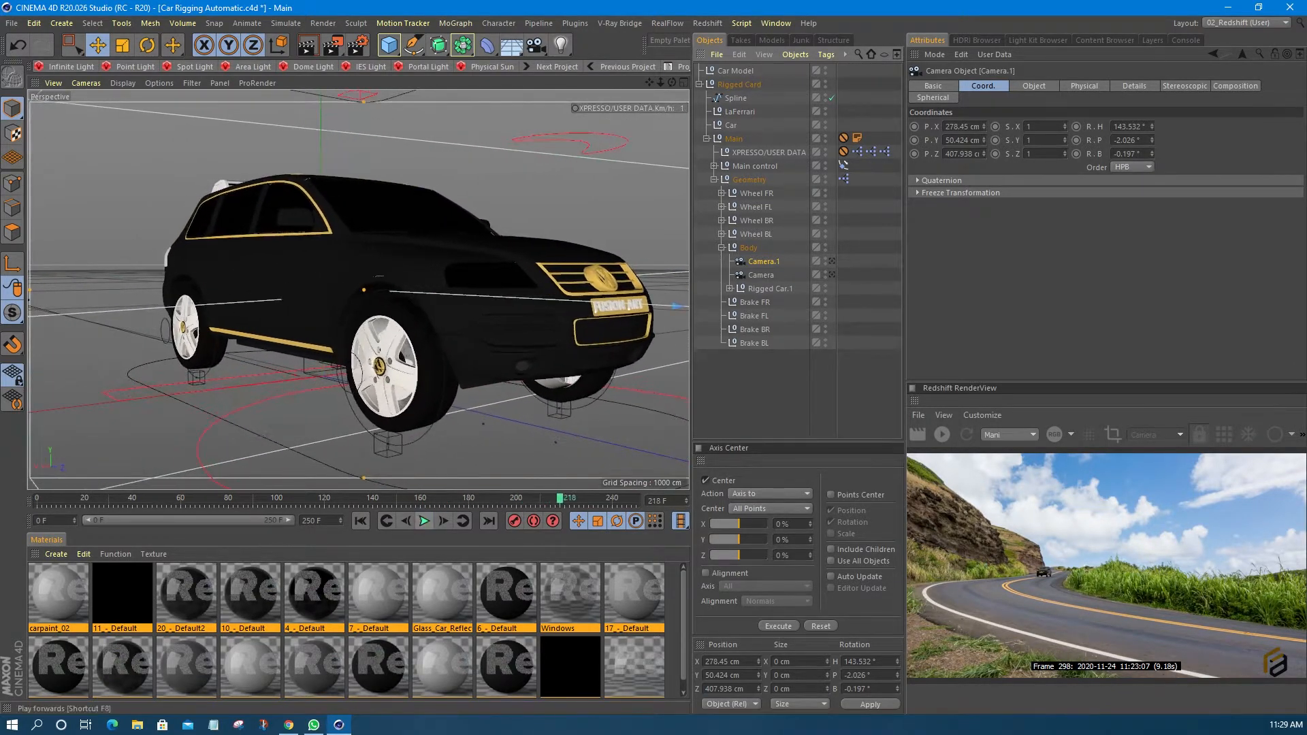
Save the project and collapse the Rigged Card hierarchy.
key("ctrl+s")
left_click(699, 84)
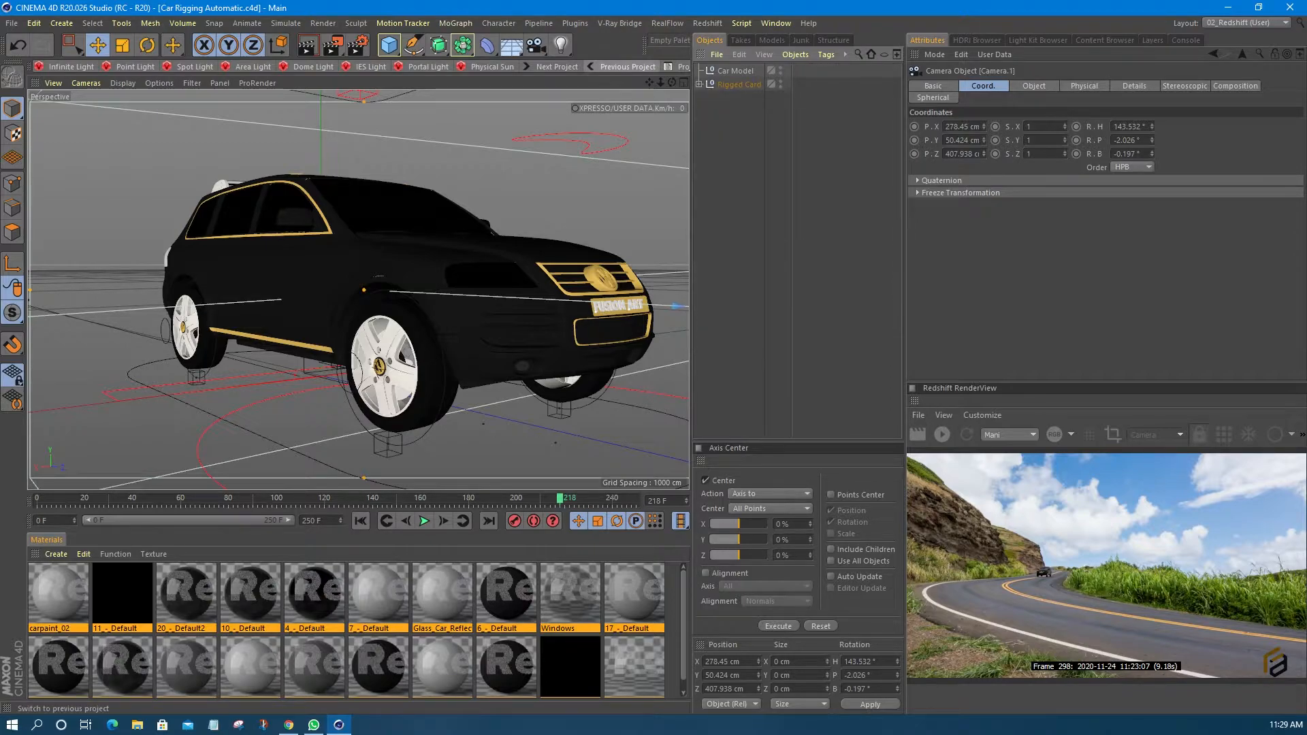
Switch to the Touareg project, display the main pass in the Redshift RenderView and view the cars from the front.
left_click(623, 66)
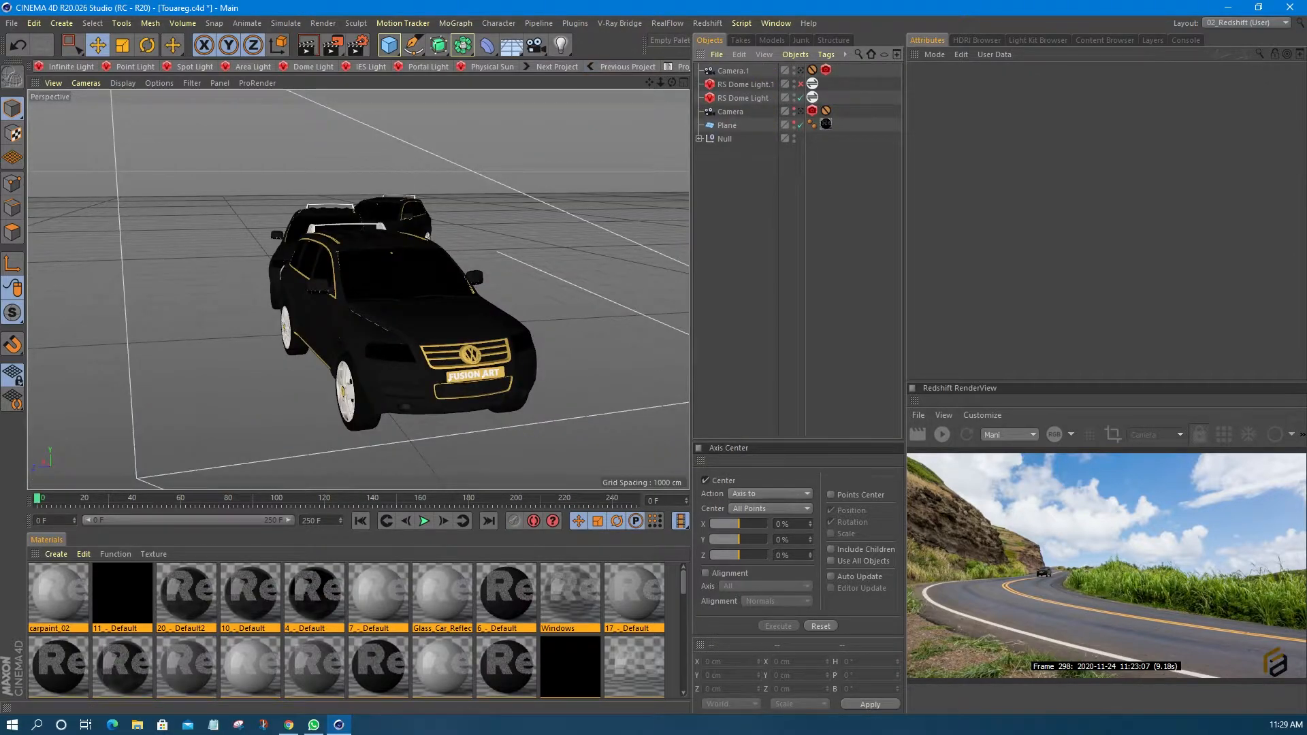
left_click(1010, 434)
left_click(1009, 450)
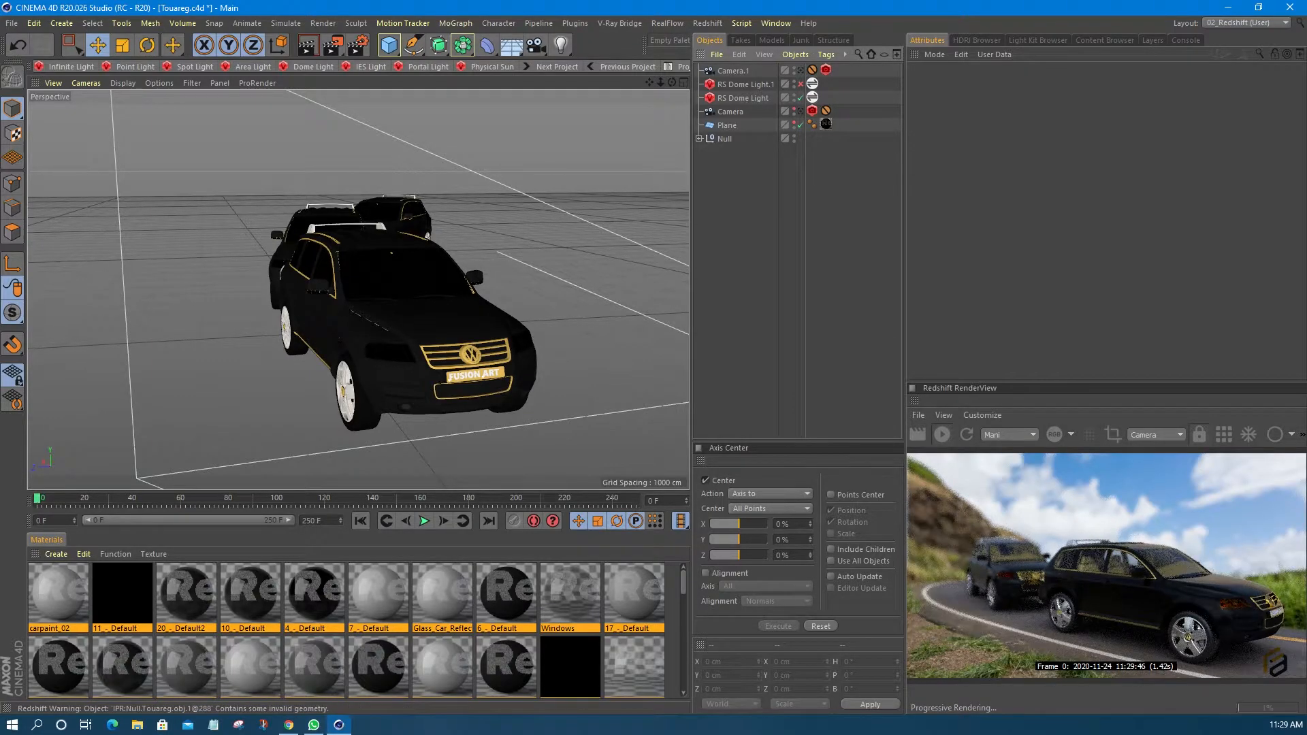
left_click_drag(422, 292, 326, 299, "alt")
middle_click_drag(435, 286, 305, 262, "alt")
left_click_drag(305, 262, 401, 239, "alt")
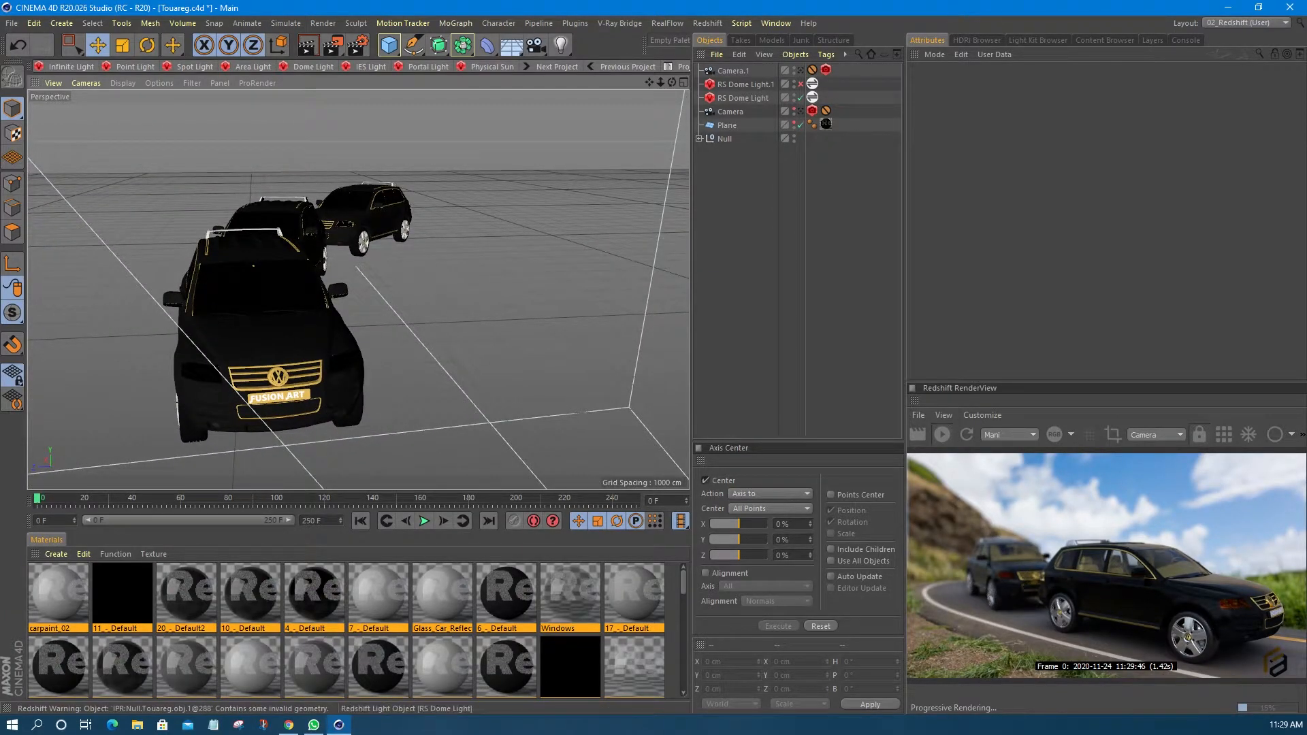
Disable RS Dome Light, enable RS Dome Light.1, render through Camera.1 and save the Touareg project.
left_click(800, 98)
left_click(800, 85)
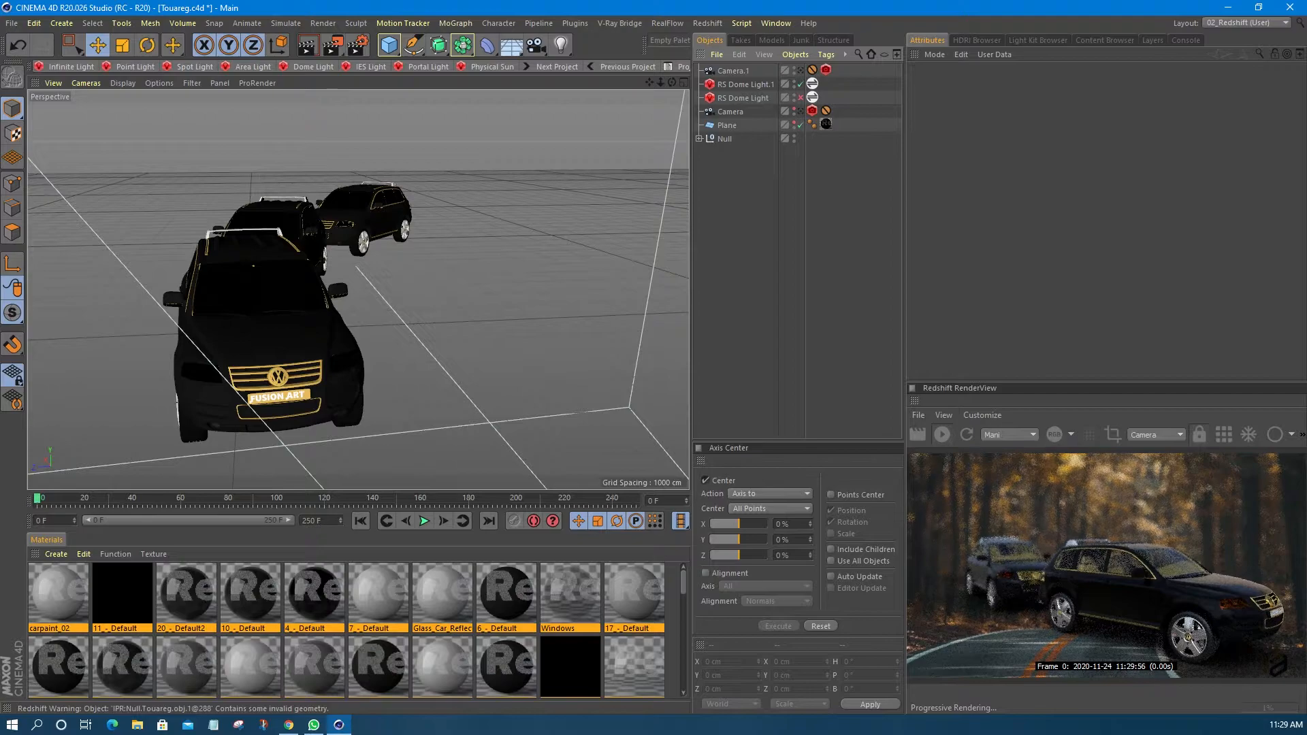
left_click(1155, 434)
left_click(1153, 458)
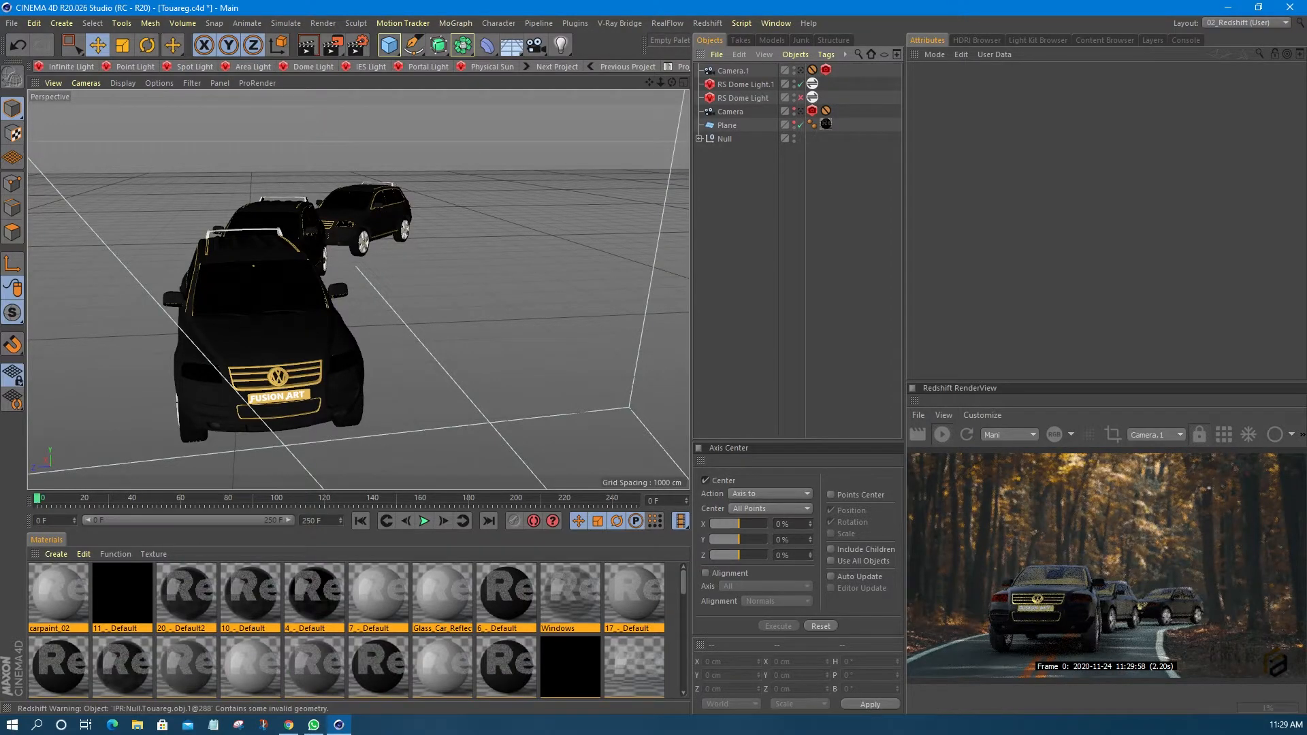
key("ctrl+s")
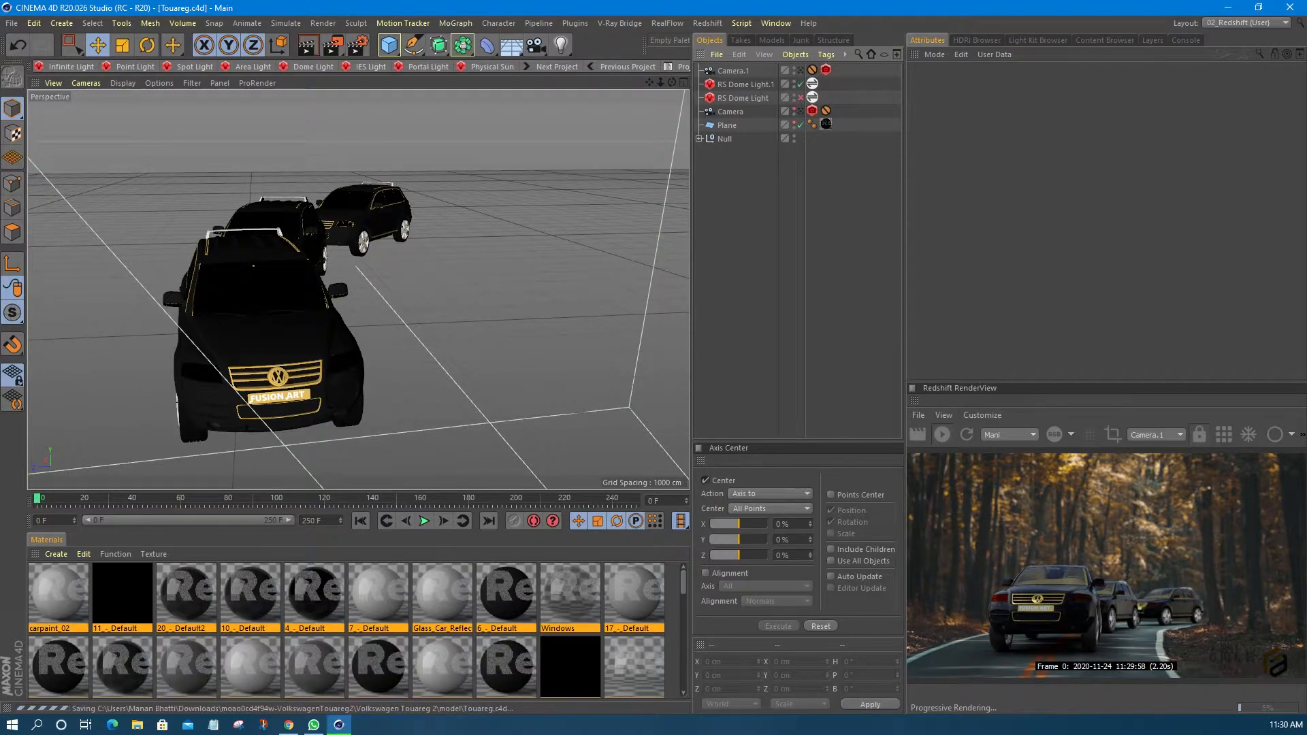
View the row of cars from the side, then switch to the Farari Car Rigging project, clear the selection and save it.
scroll(358, 289, "down", 3)
left_click_drag(358, 290, 238, 293, "alt")
mouse_move(326, 256)
left_mouse_down("alt")
mouse_move(251, 234)
mouse_move(326, 251)
left_mouse_up("alt")
left_click(623, 67)
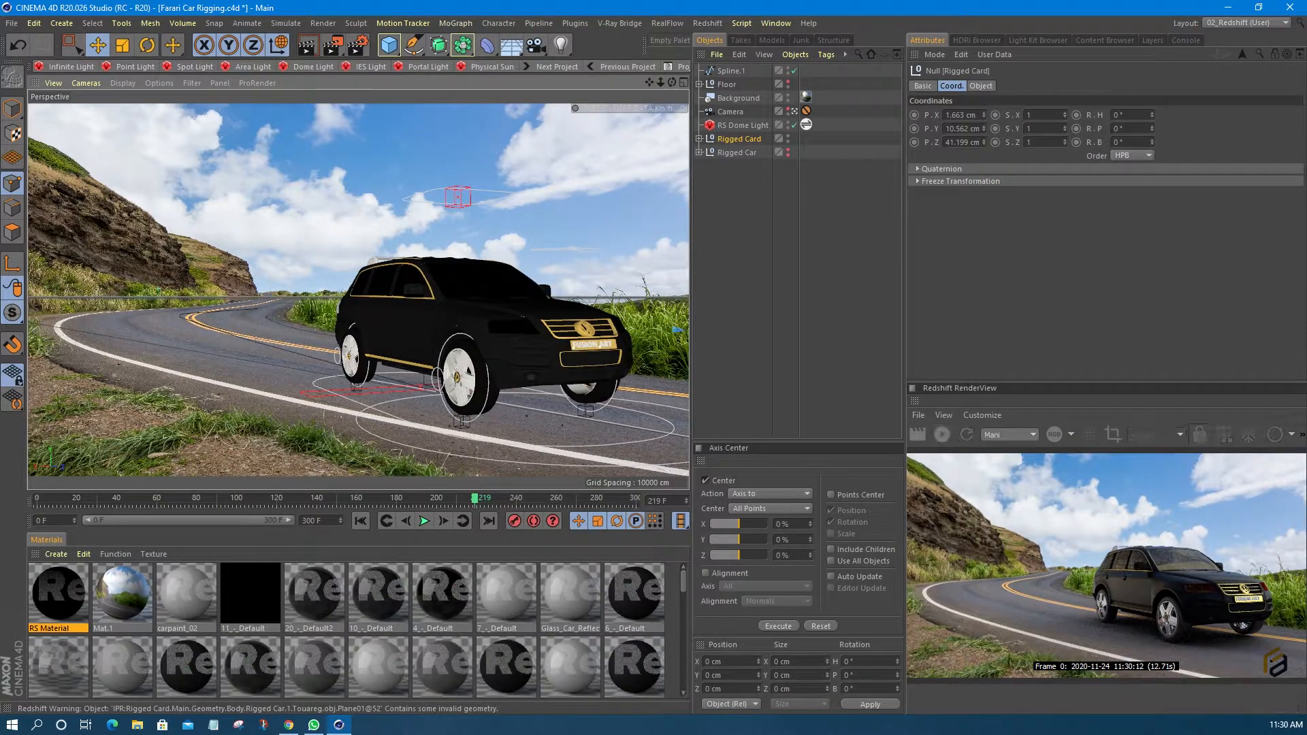
left_click(749, 259)
key("ctrl+s")
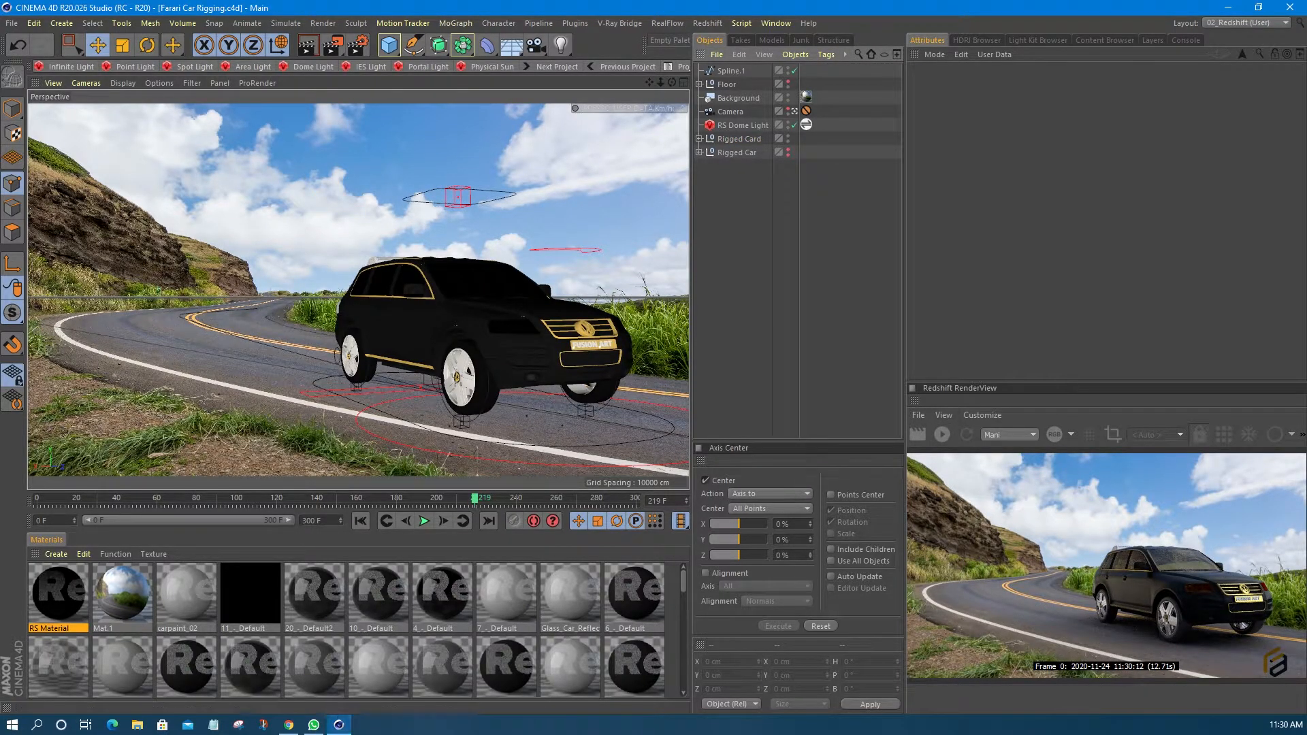
Examine the spline path from above along with the Camera and Rigged Card positions, then return to the perspective view.
middle_click(536, 201)
middle_click(536, 201)
scroll(536, 201, "down", 3)
middle_click_drag(536, 200, 495, 173, "alt")
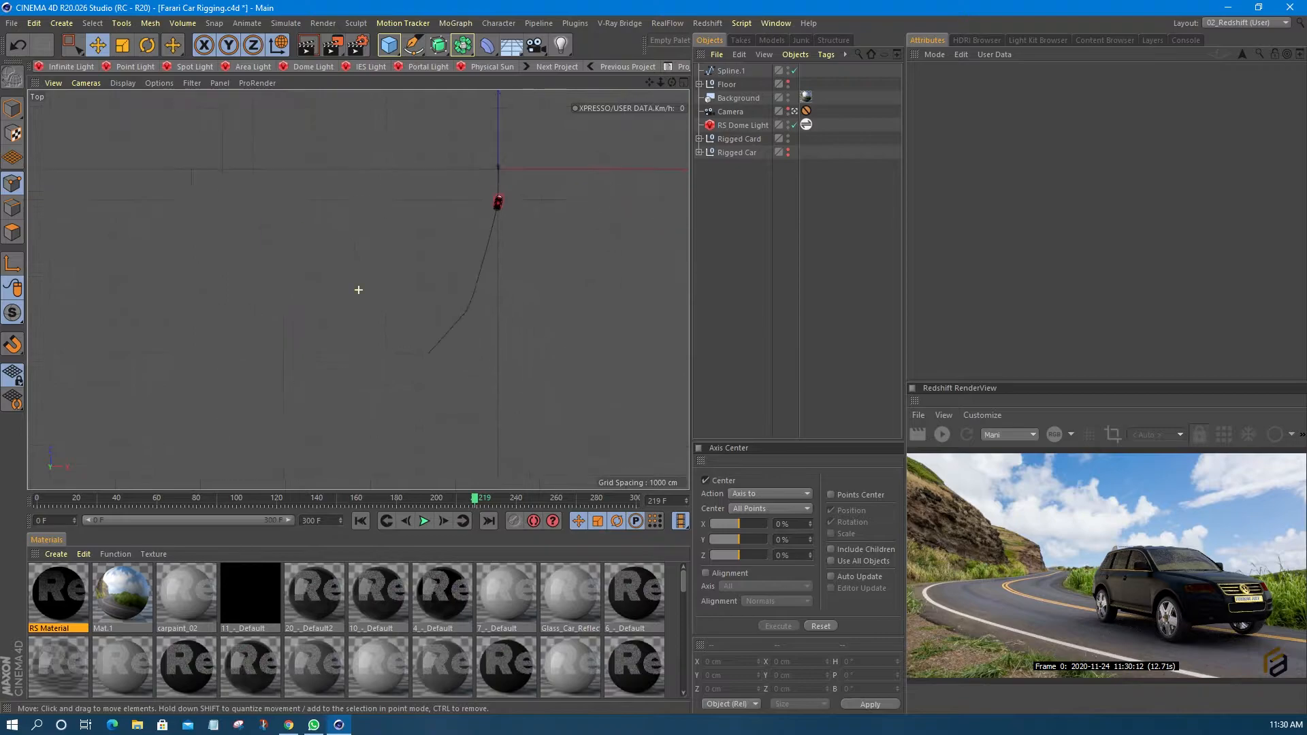
left_click(731, 70)
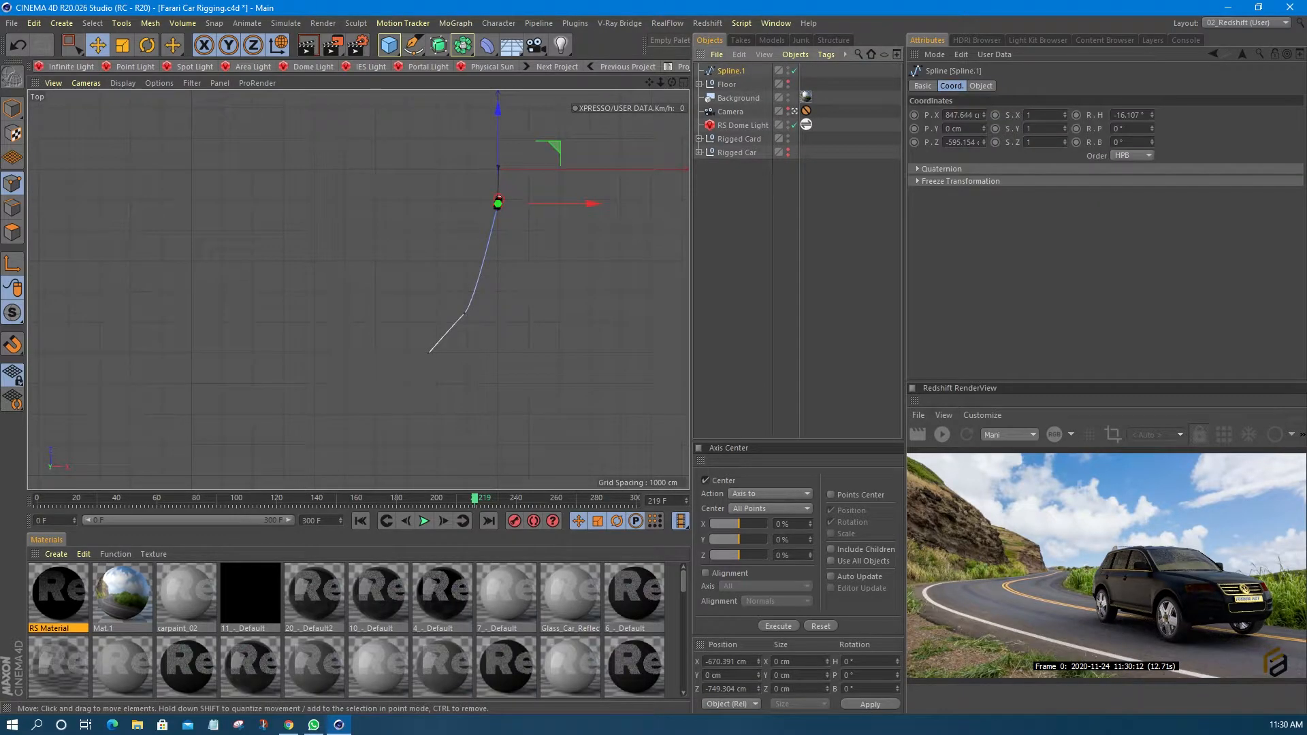
left_click(730, 112)
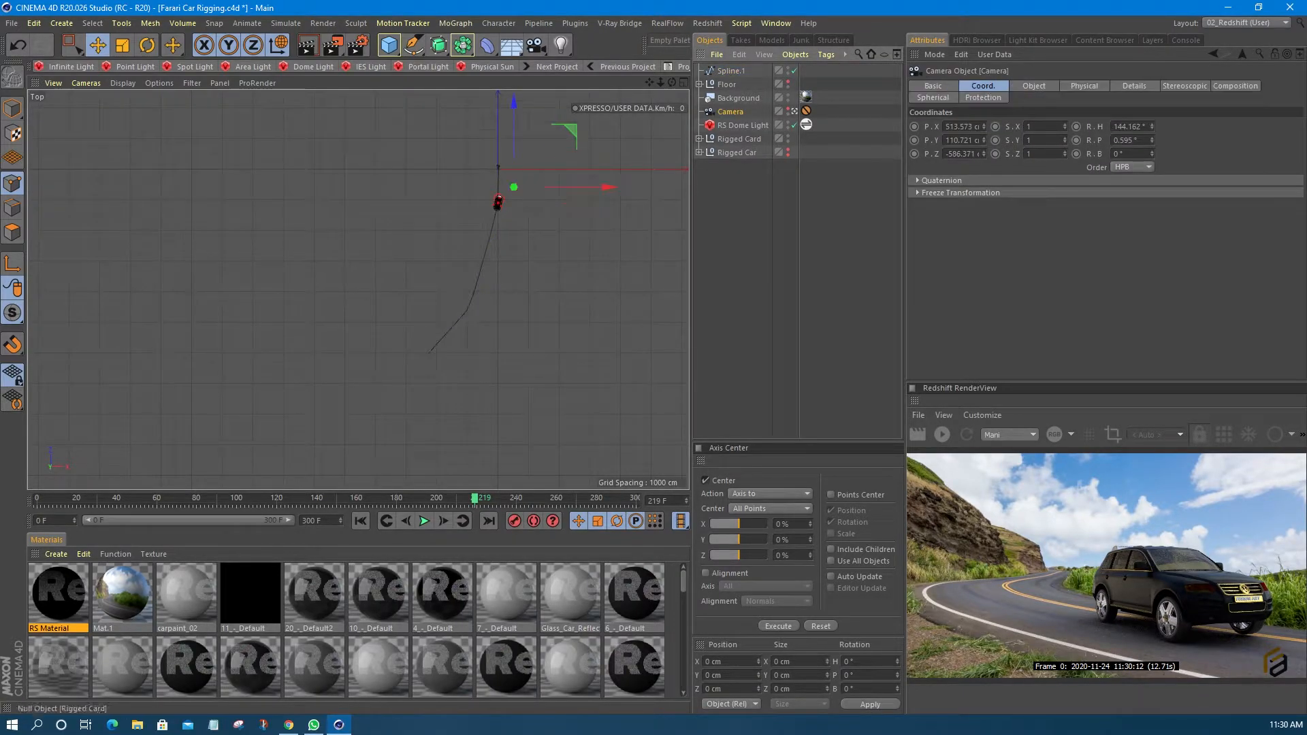
left_click(742, 125)
left_click(738, 139)
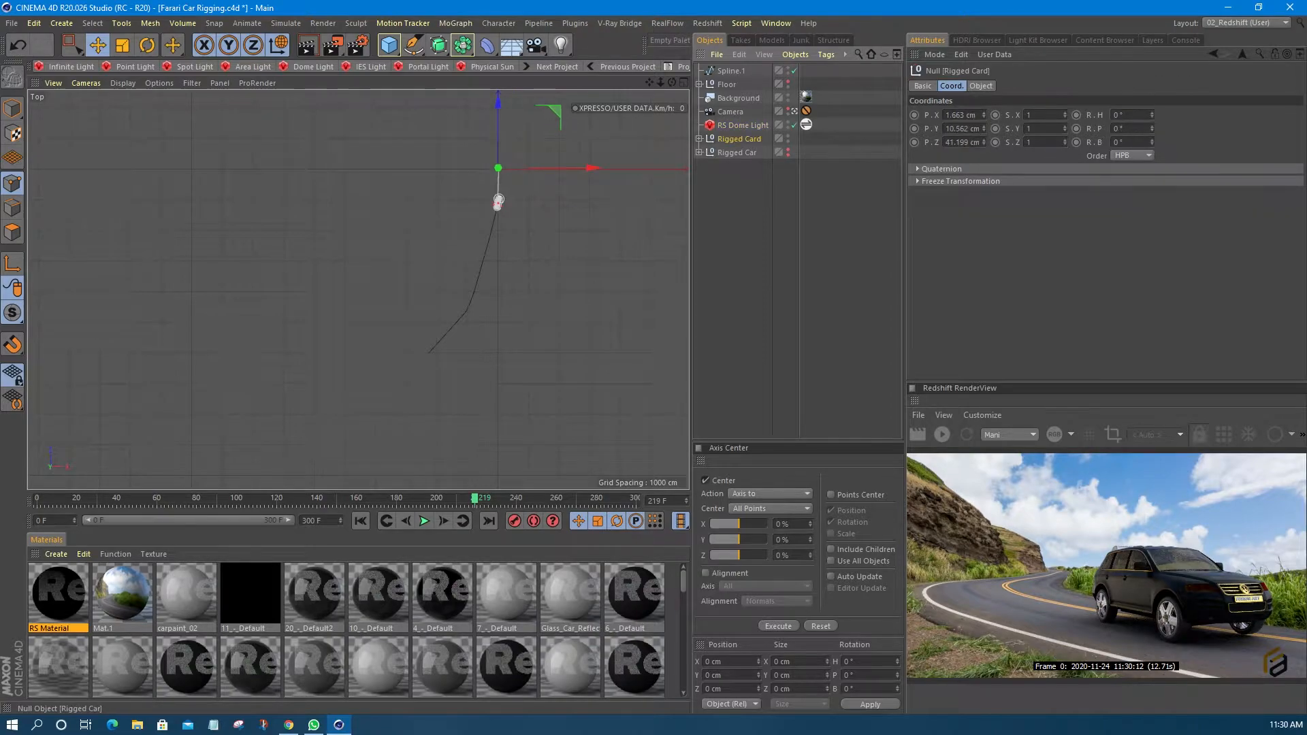
scroll(498, 204, "up", 5)
middle_click(498, 200)
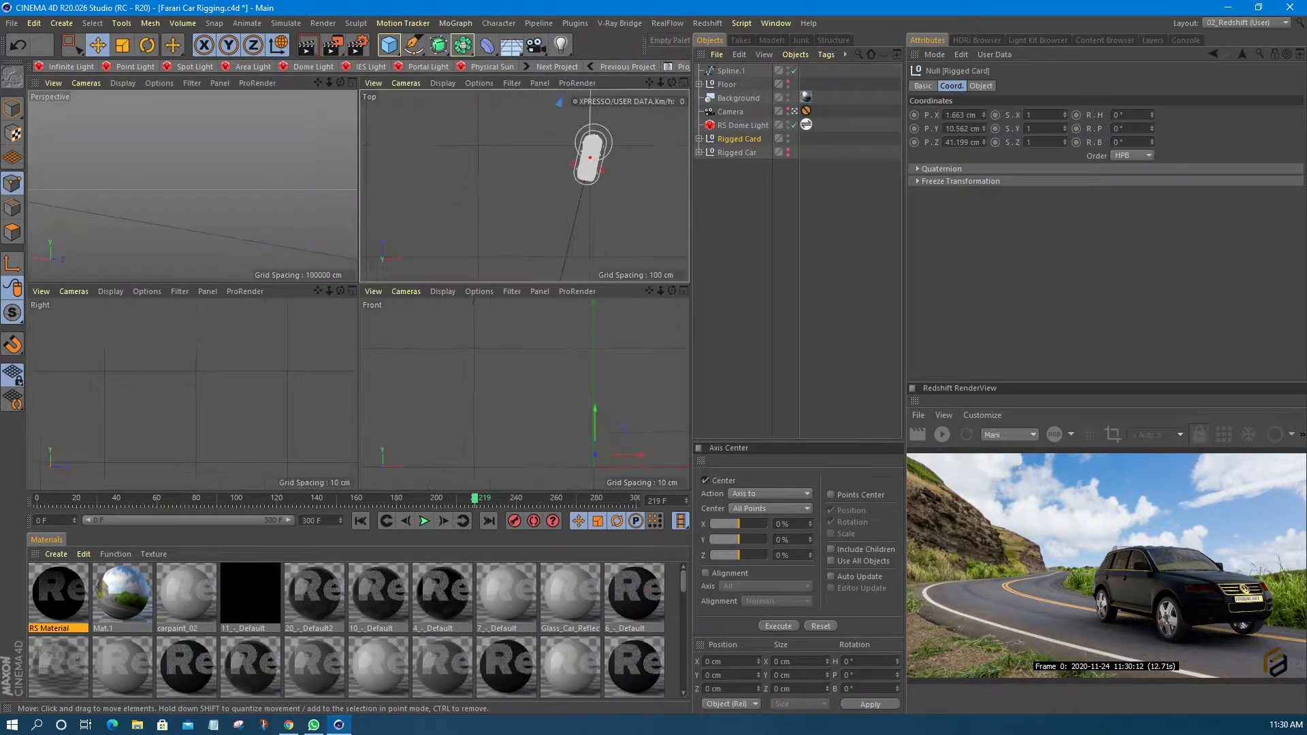
middle_click(325, 234)
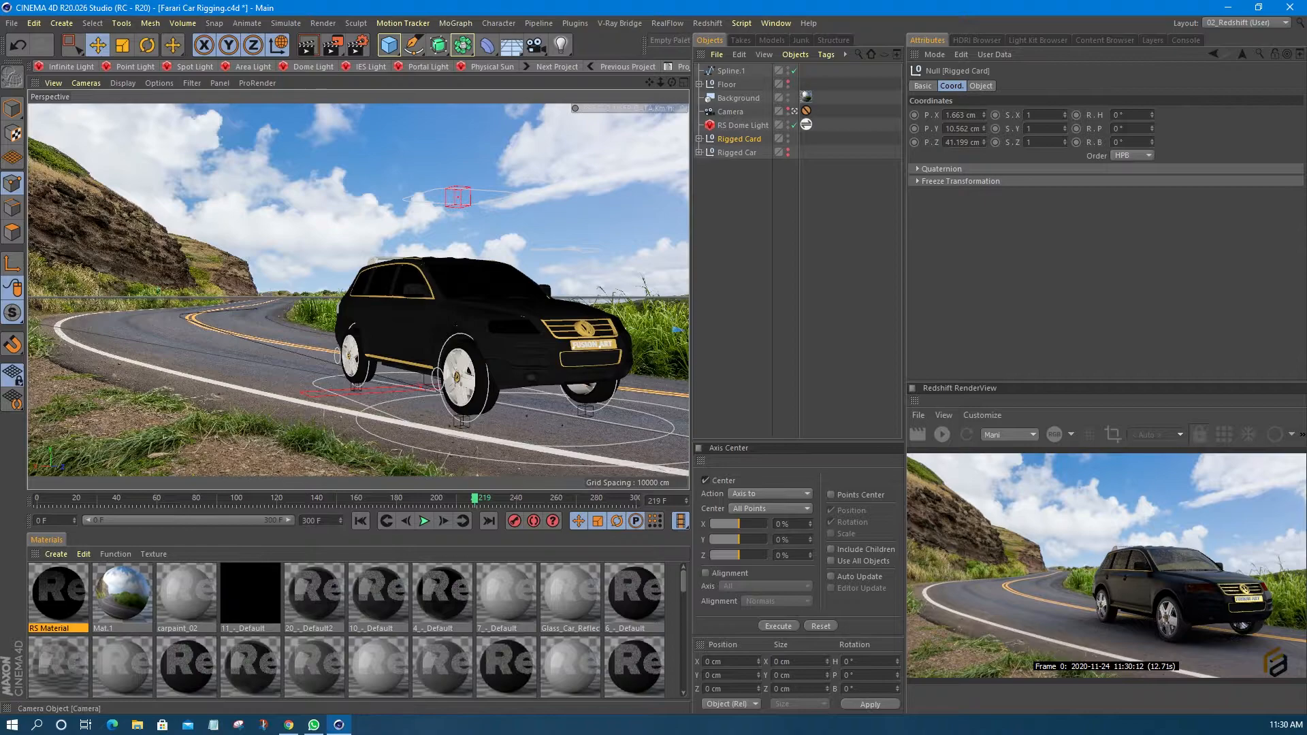
Hide the Background object, leave the Camera view and frame the car from its front three-quarter side.
left_click(739, 98)
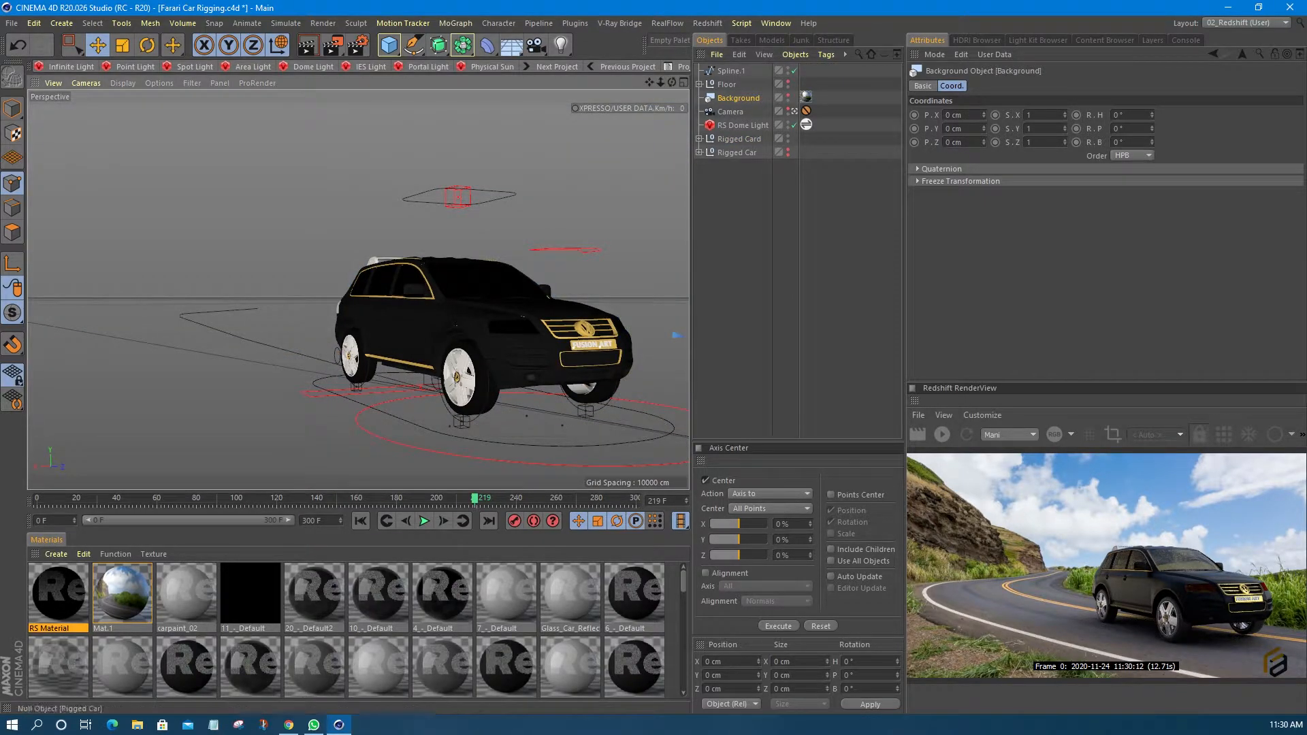
left_click(794, 111)
left_click_drag(422, 293, 449, 347, "alt")
scroll(449, 320, "down", 5)
middle_click_drag(476, 324, 371, 228, "alt")
scroll(396, 299, "up", 10)
scroll(423, 270, "up", 3)
left_click_drag(449, 261, 273, 259, "alt")
left_click_drag(408, 272, 320, 276, "alt")
scroll(354, 286, "down", 2)
middle_click_drag(381, 292, 341, 279, "alt")
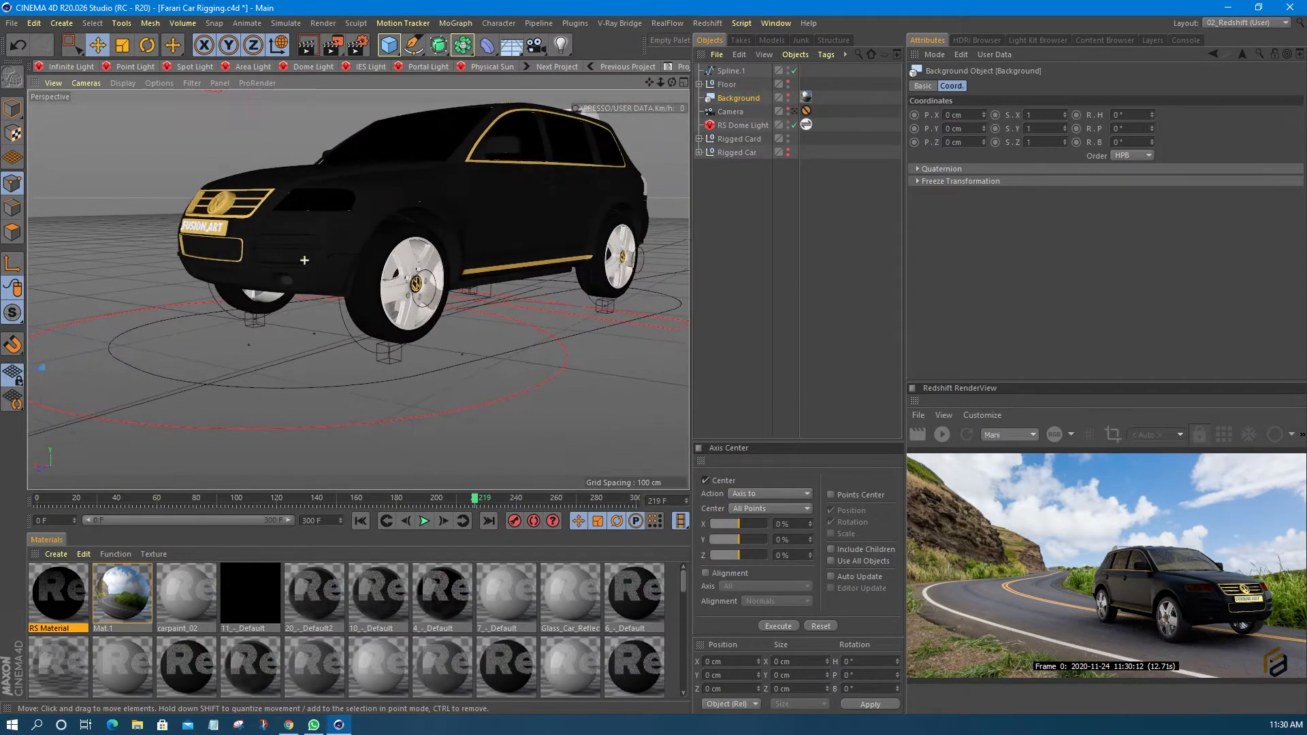
Play the animation from the first frame in the free perspective view and stop it once the car has passed.
left_click(360, 521)
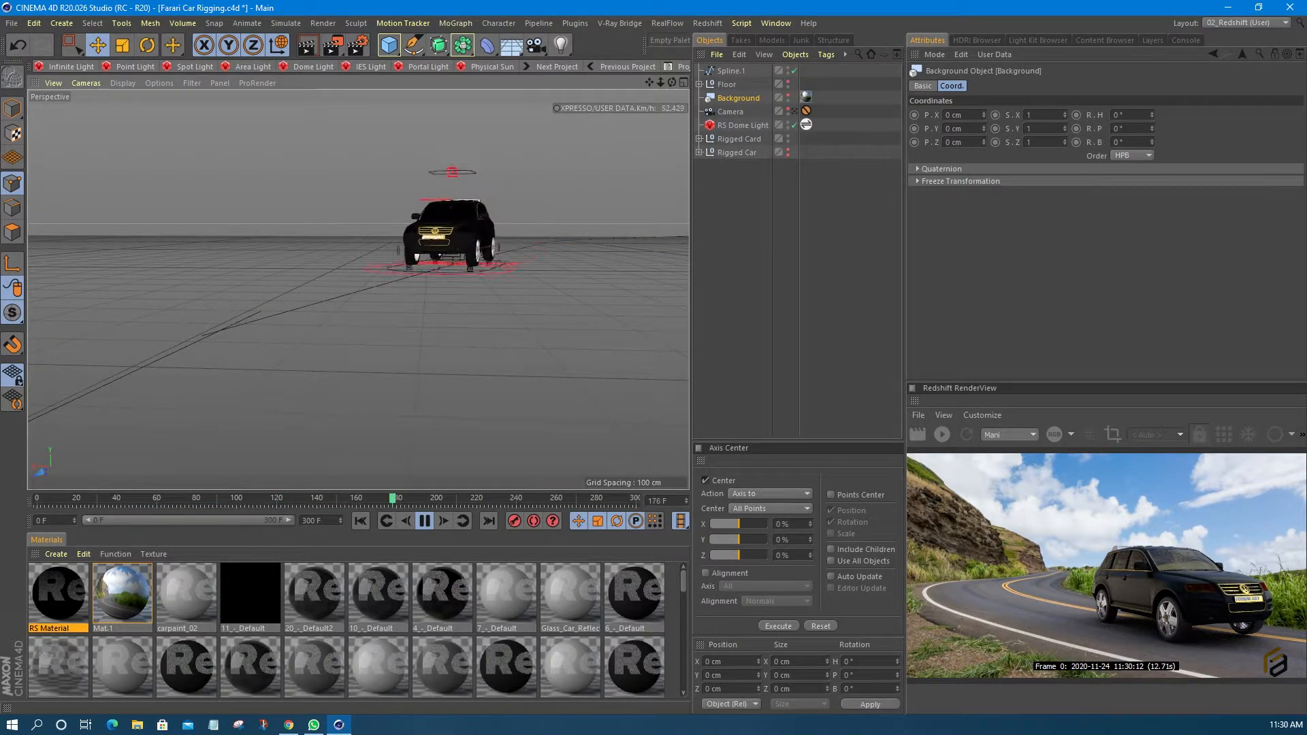
left_click(425, 520)
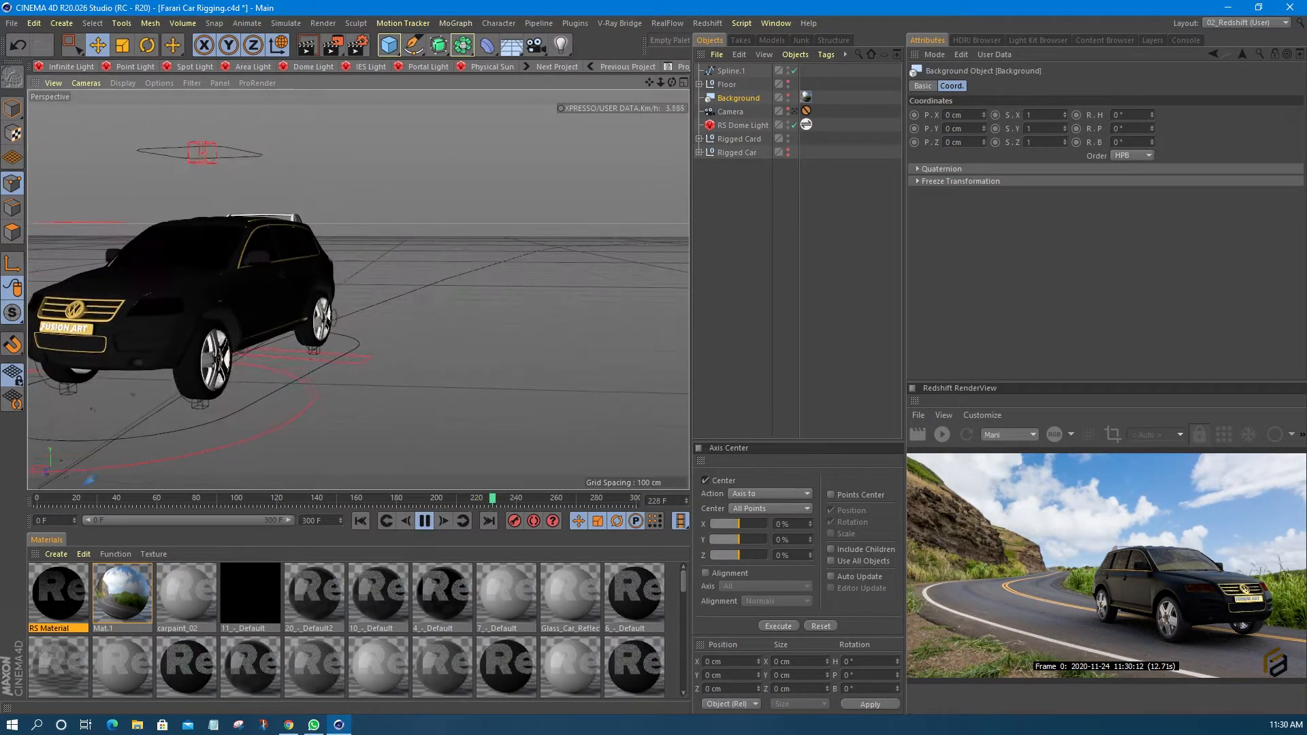
left_click(425, 521)
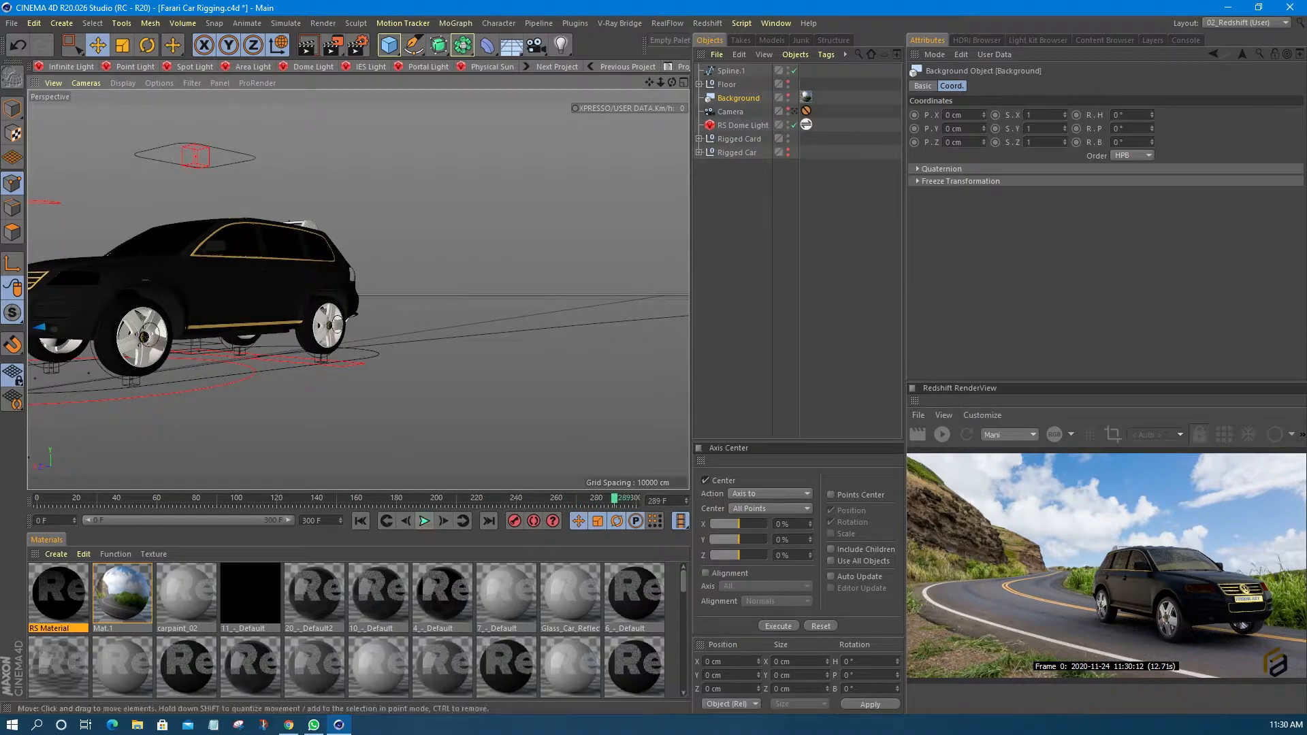
Return to the Camera view, show the Background again and replay the animation to check the car on the road.
left_click(794, 112)
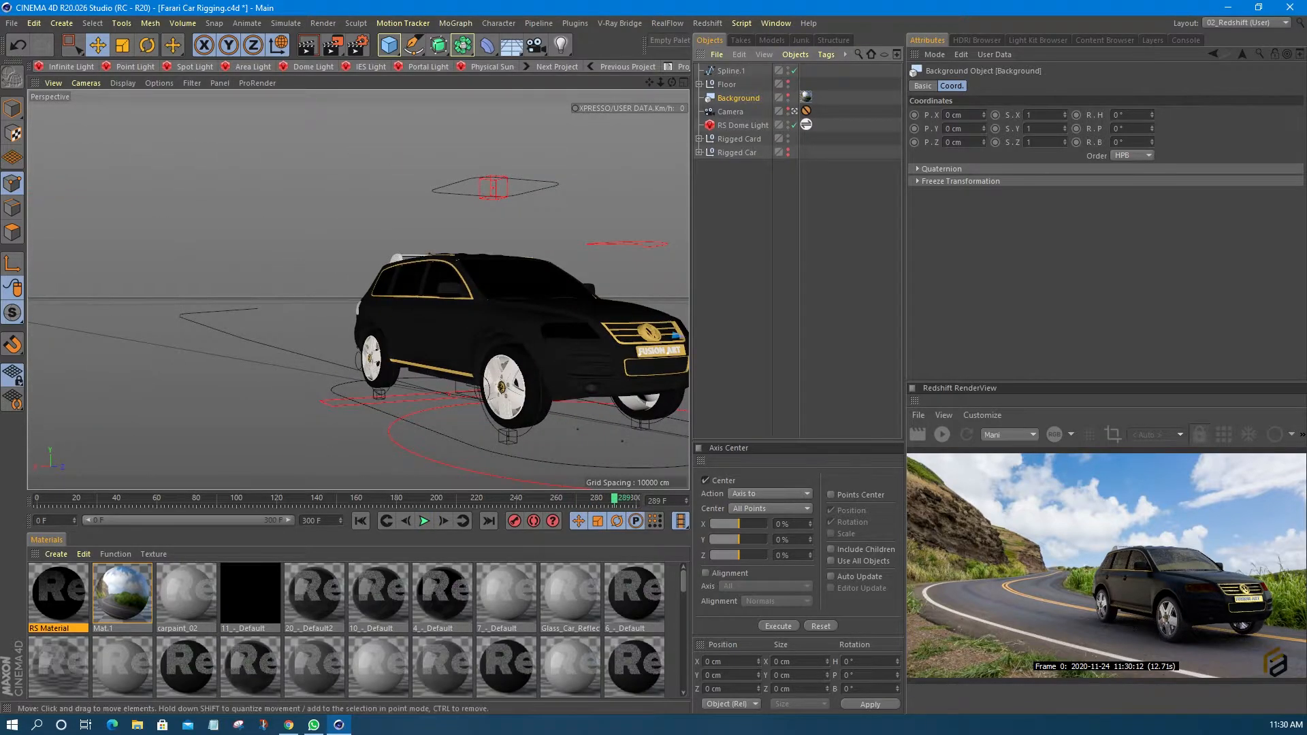
left_click(424, 521)
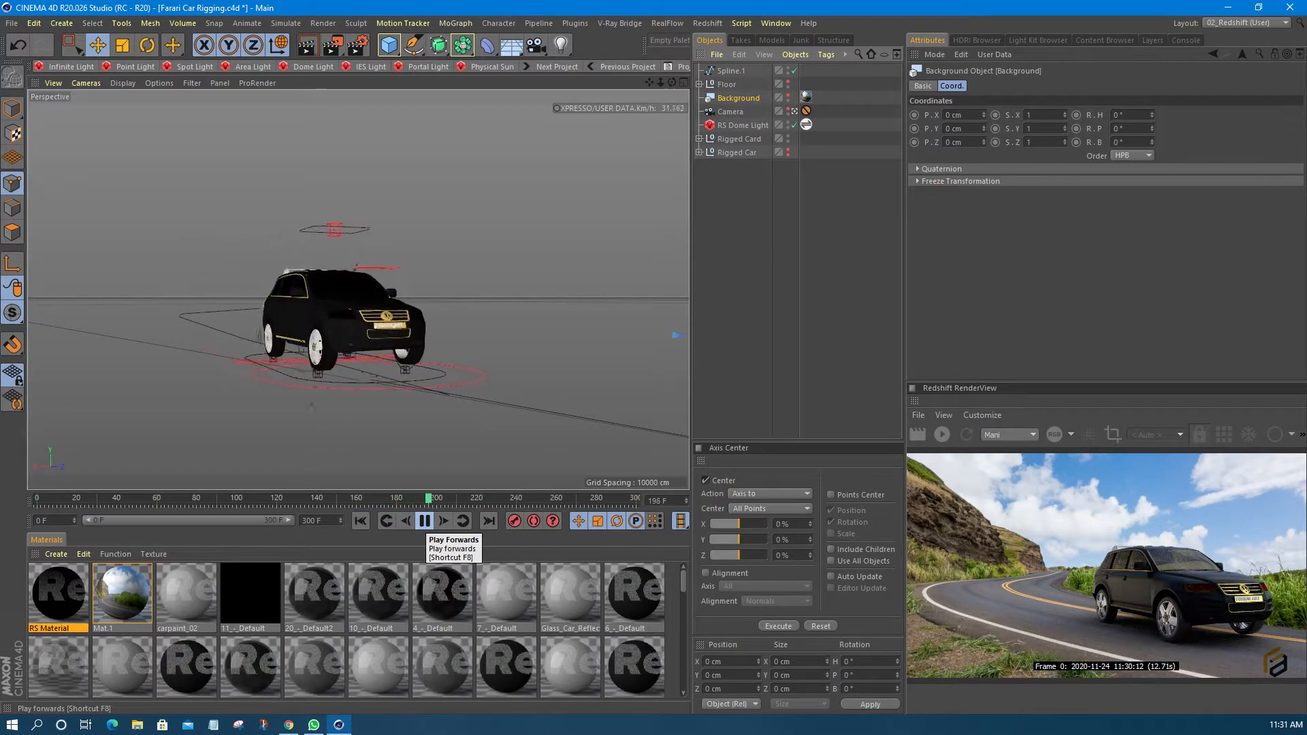
left_click(425, 521)
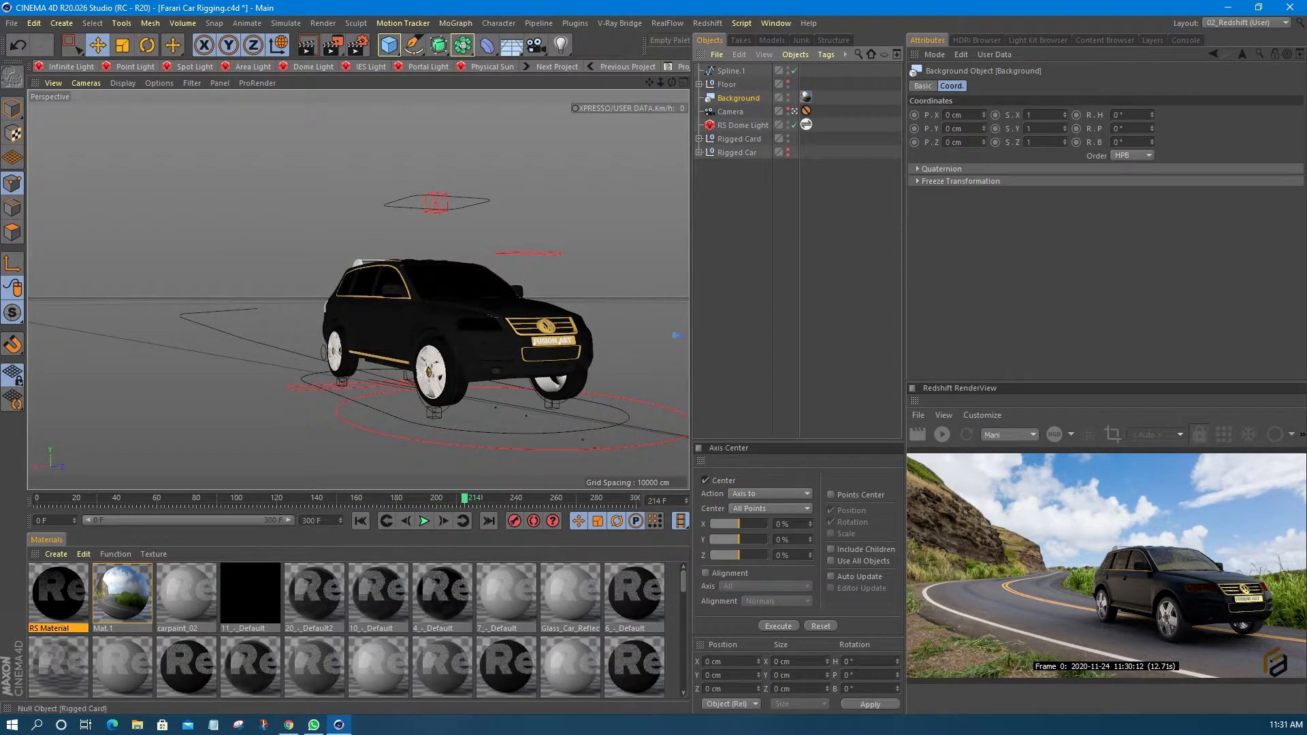
left_click(360, 521)
left_click(425, 521)
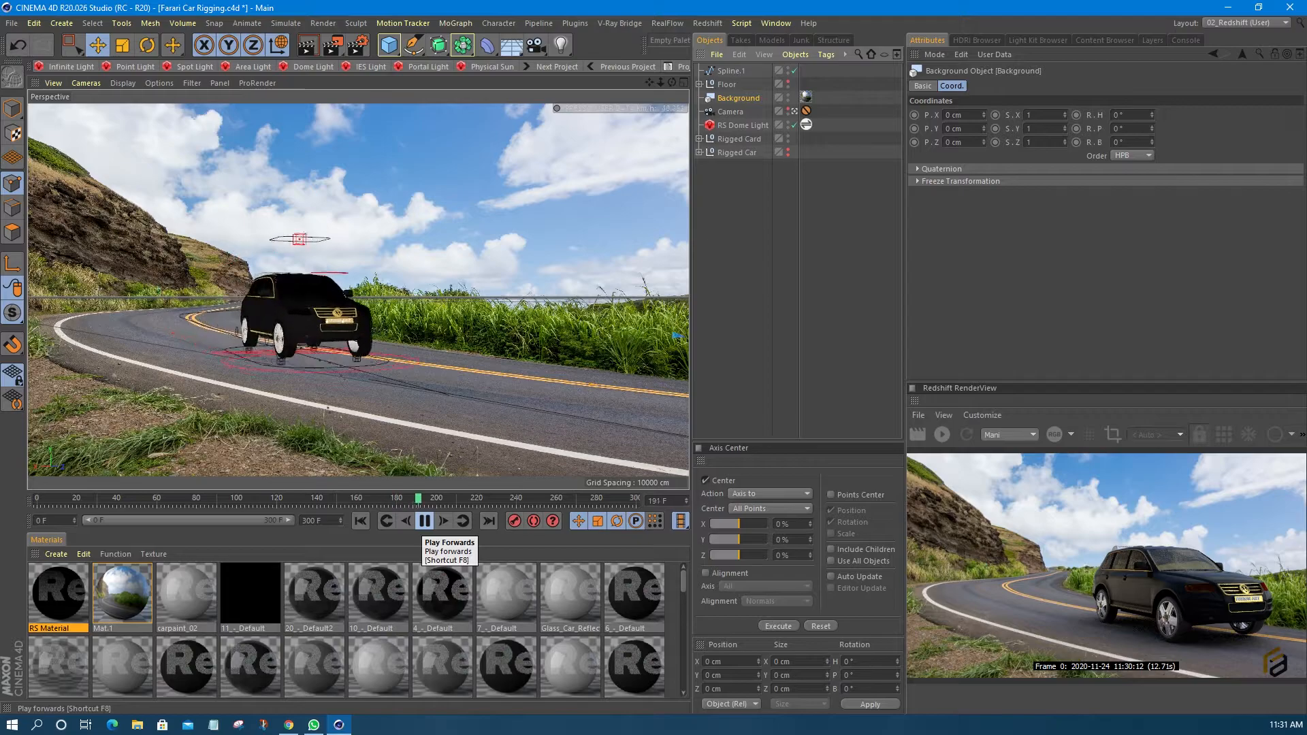
left_click(424, 520)
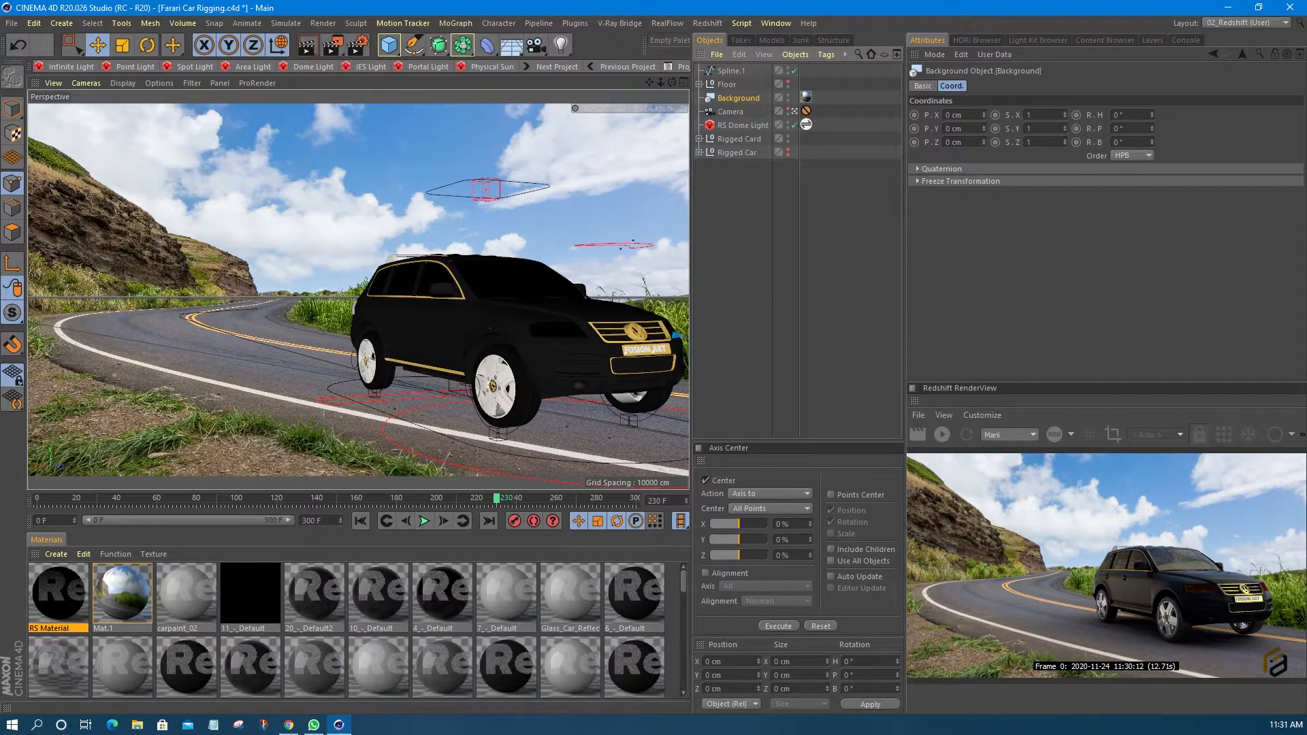
Start the Redshift preview render and set the Y position of Plane inside the Floor group to 2.707 cm.
left_click(942, 434)
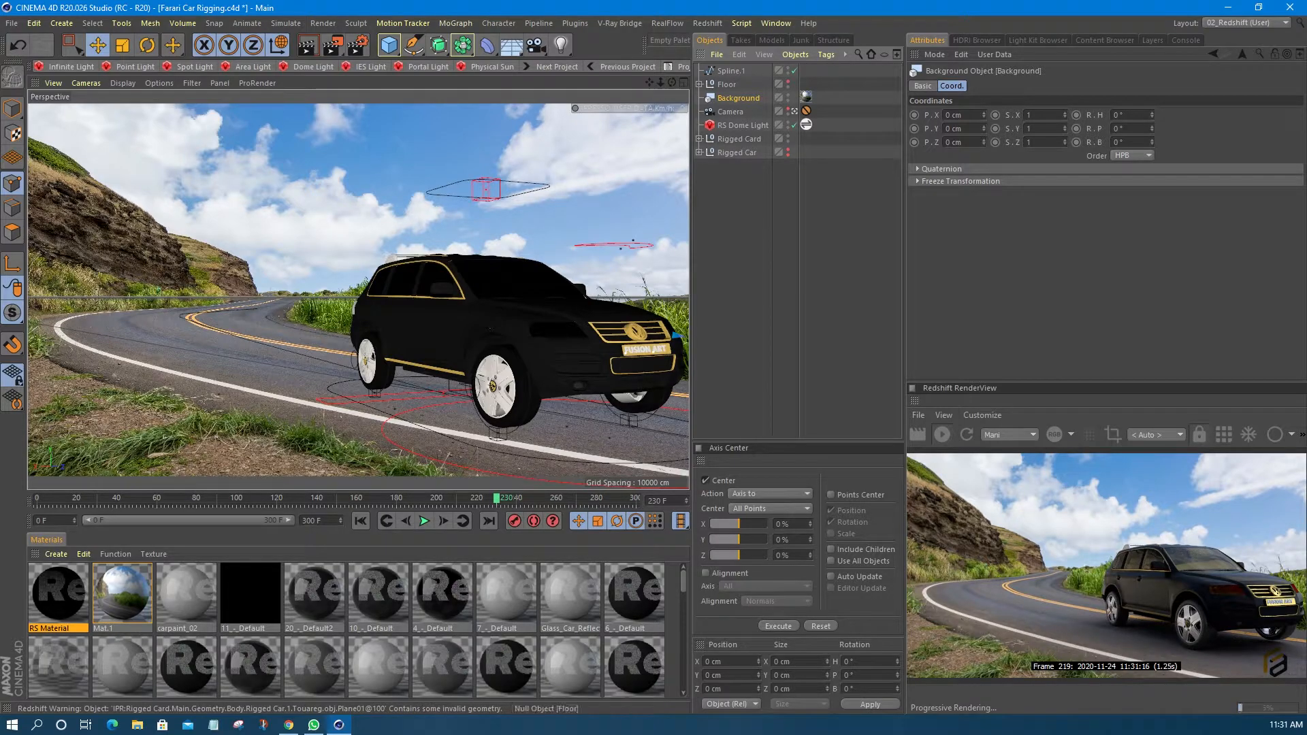
left_click(699, 85)
left_click(737, 112)
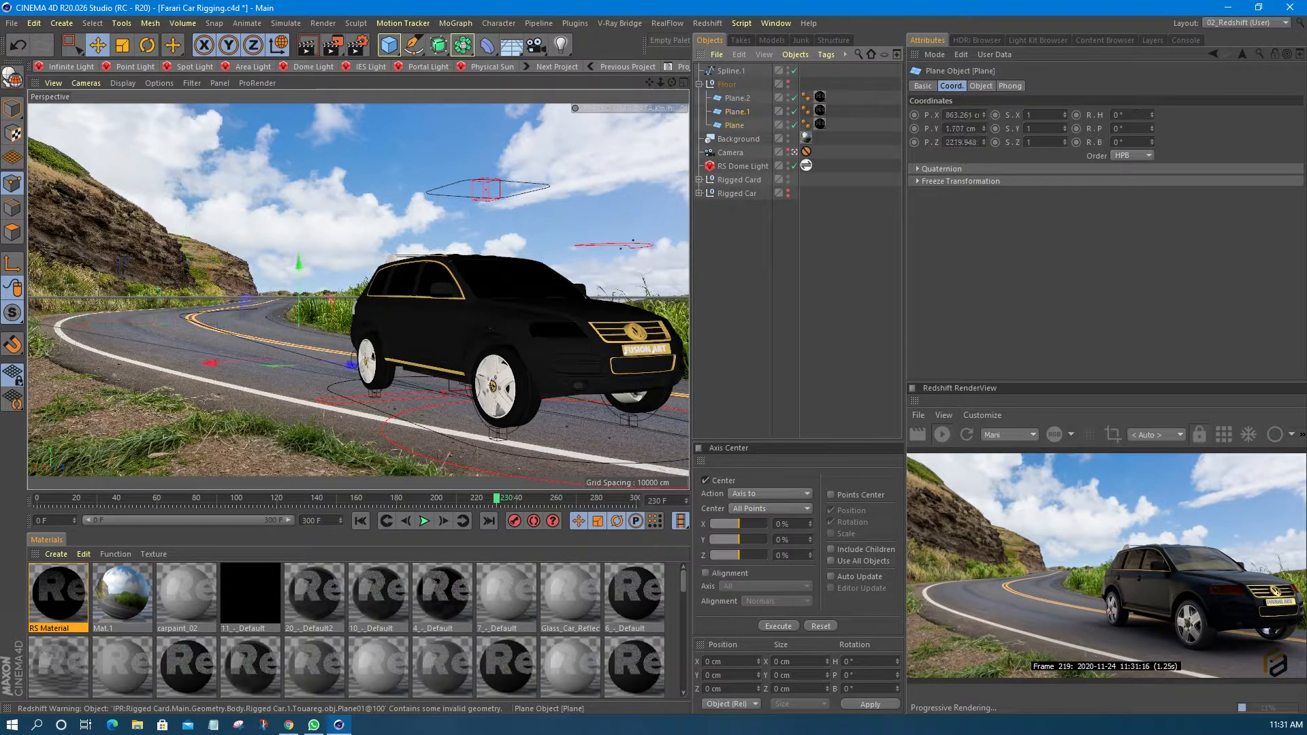
left_click(979, 142)
left_click(969, 129)
scroll(969, 129, "up", 1)
scroll(968, 129, "down", 1)
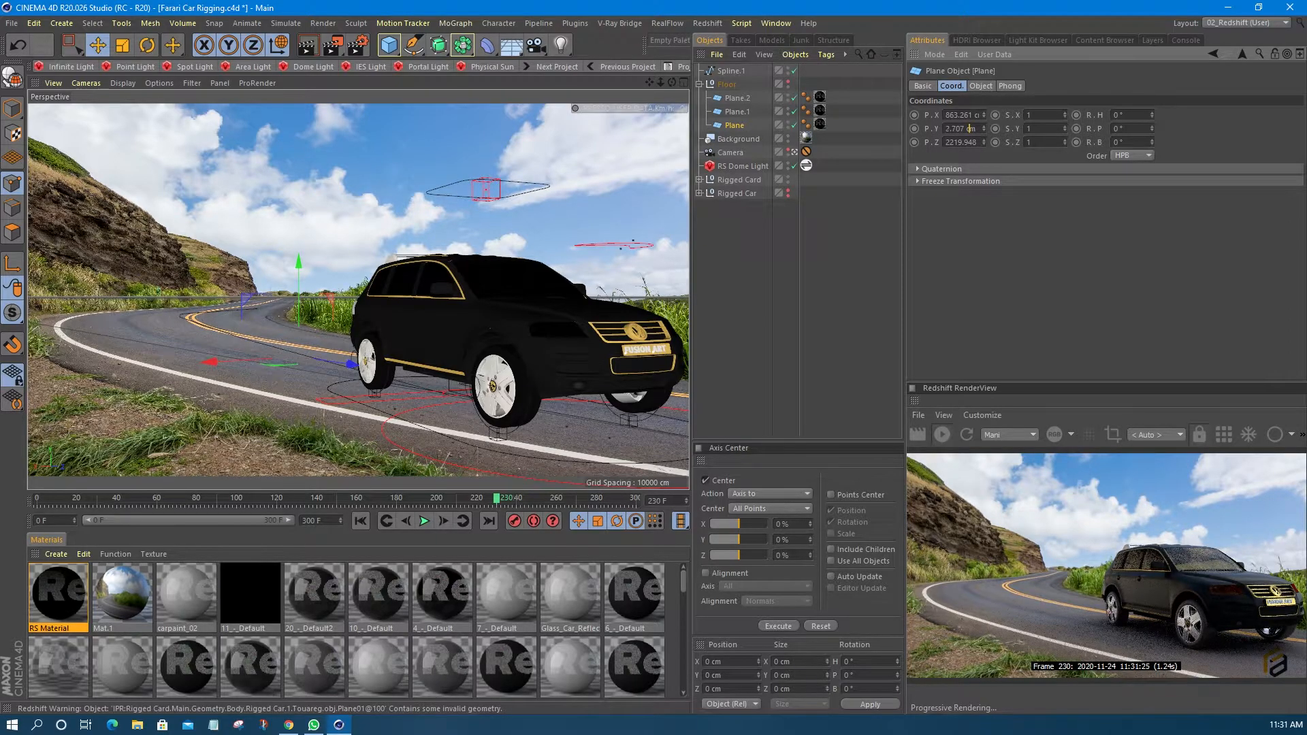
scroll(969, 129, "down", 1)
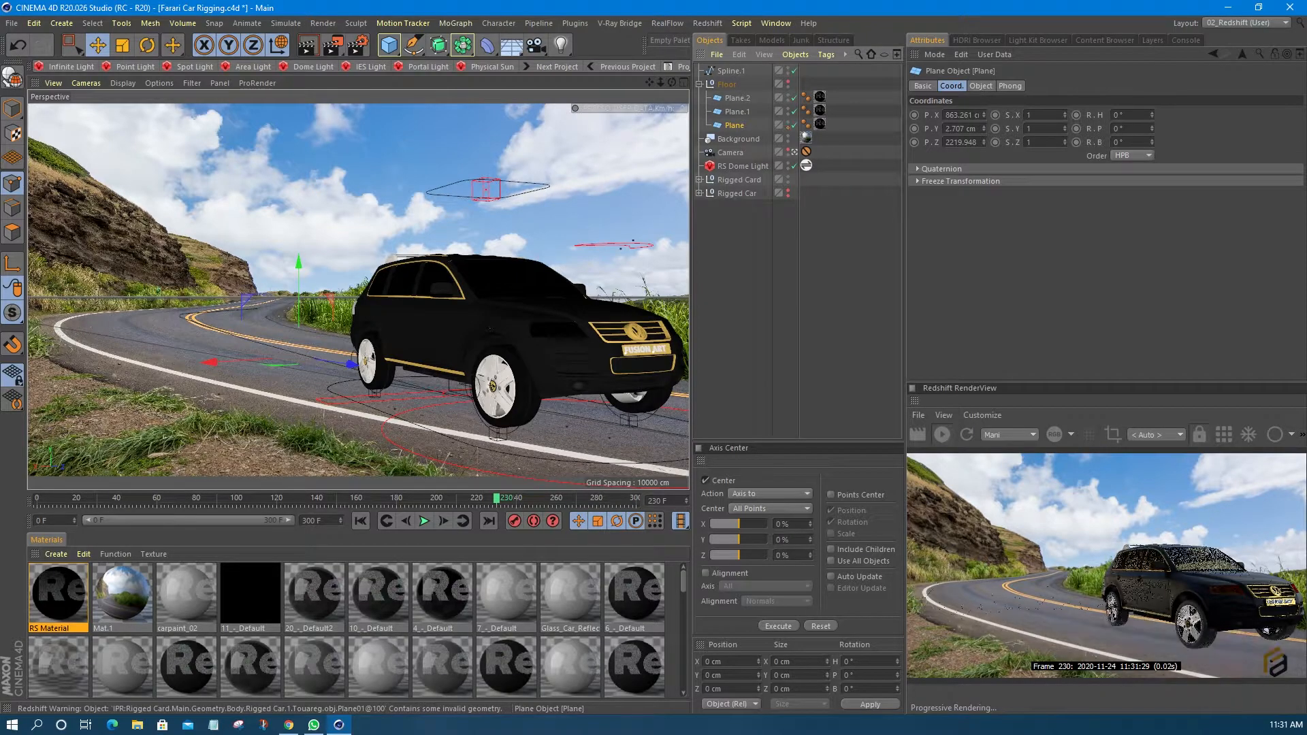
Open the shader graph of the Plane's RS Material, reposition its nodes and select the RS Matte-Shadow Catcher.
left_click(819, 124)
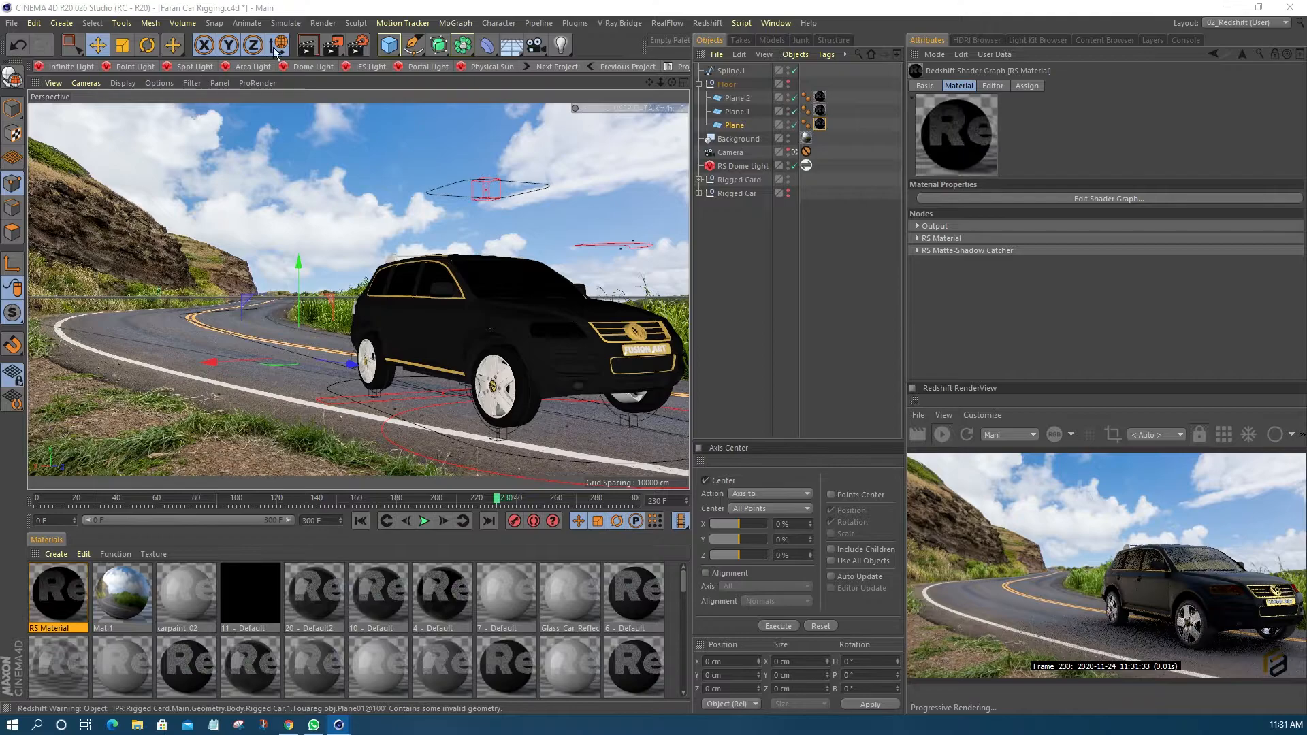
left_click_drag(607, 162, 336, 135)
mouse_move(310, 279)
left_mouse_down()
mouse_move(317, 236)
mouse_move(298, 262)
left_mouse_up()
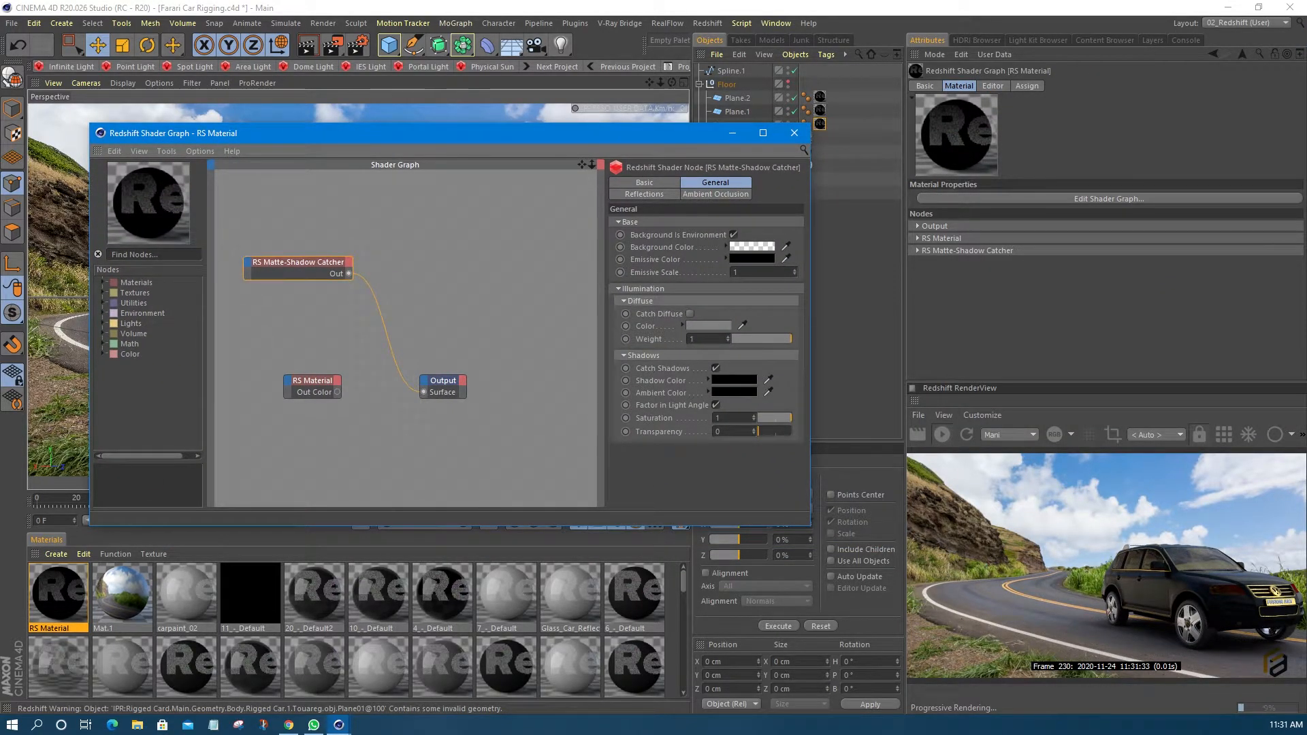
mouse_move(312, 380)
left_mouse_down()
mouse_move(300, 345)
mouse_move(291, 369)
left_mouse_up()
mouse_move(299, 262)
left_mouse_down()
mouse_move(316, 287)
mouse_move(300, 276)
left_mouse_up()
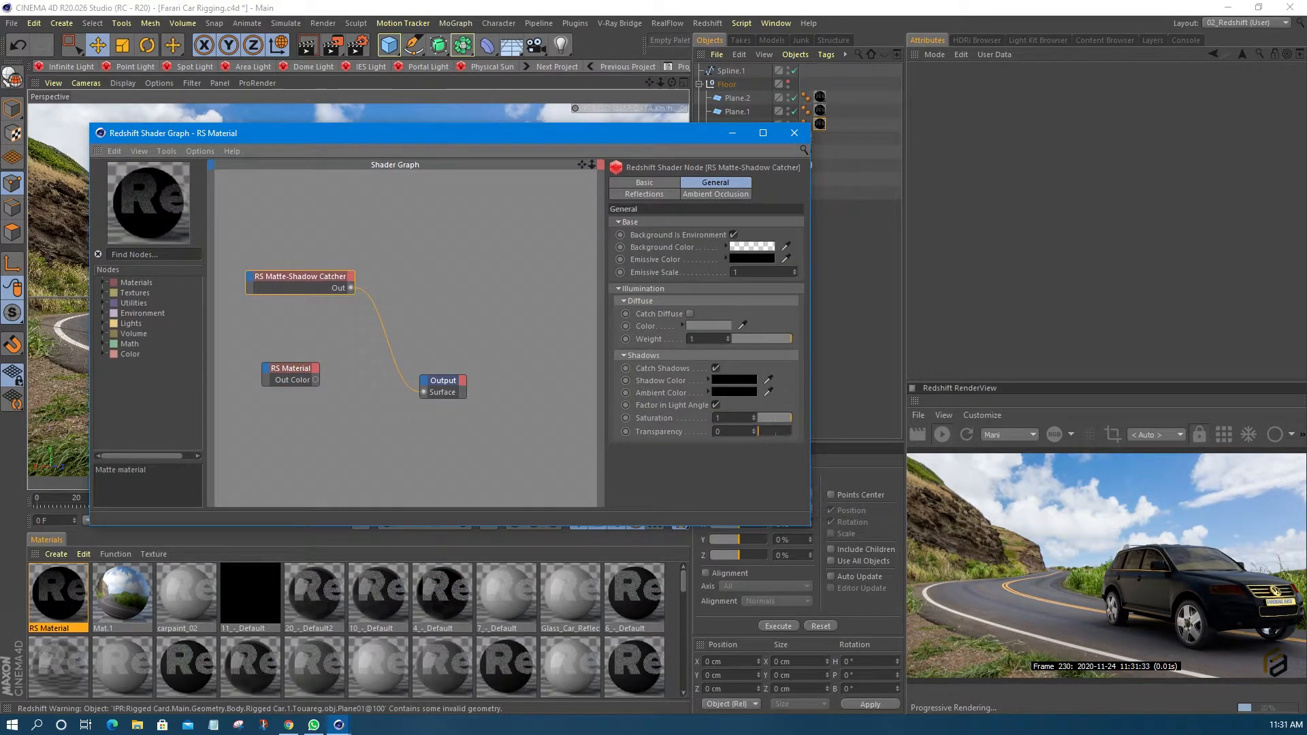
Turn on Catch Reflections for the RS Matte-Shadow Catcher, set its glossiness to 0.591 and close the shader graph.
left_click(644, 194)
left_click(692, 222)
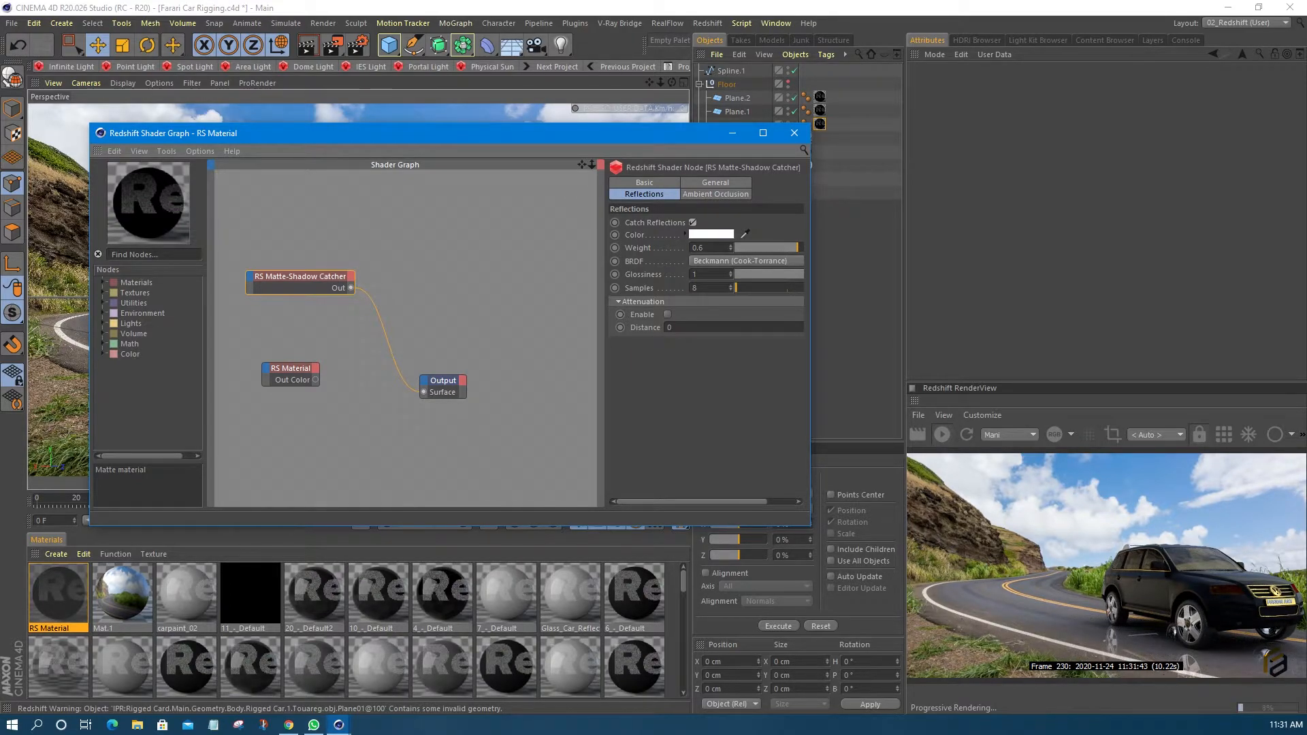
left_click_drag(605, 316, 415, 316)
left_click_drag(801, 263, 698, 263)
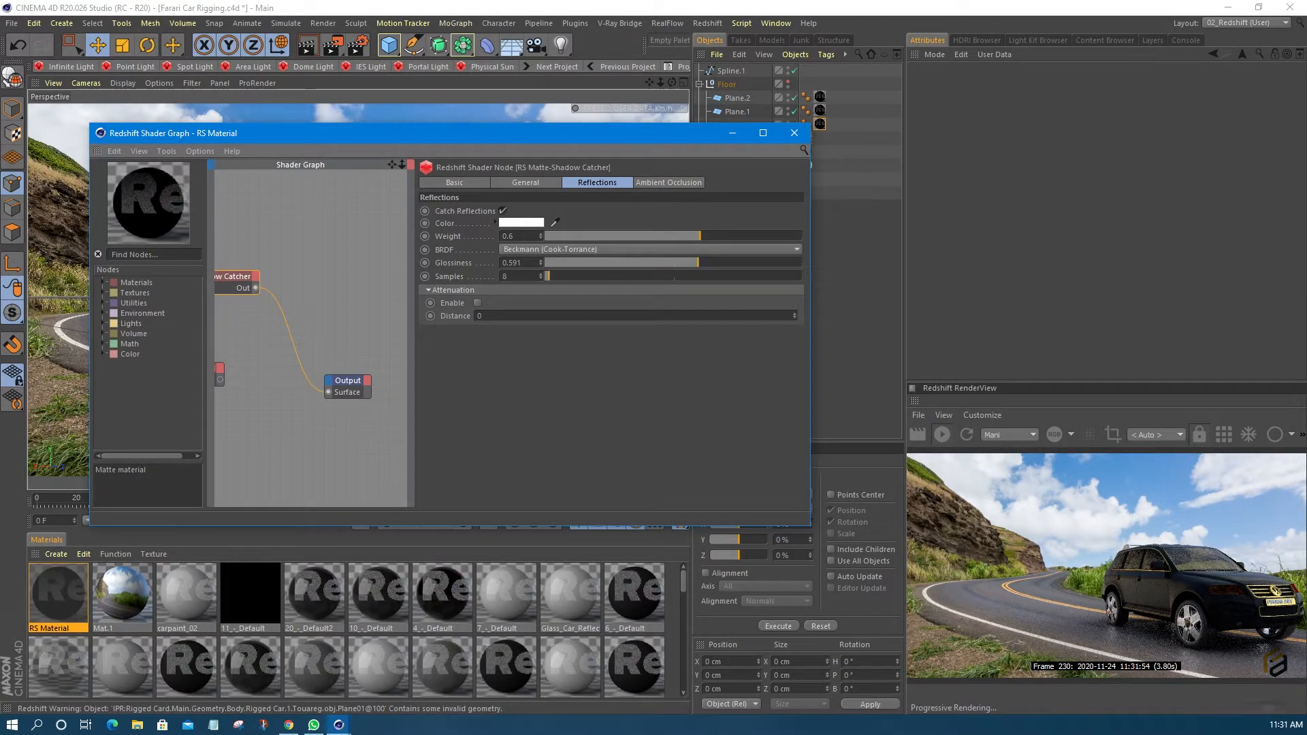
left_click(793, 133)
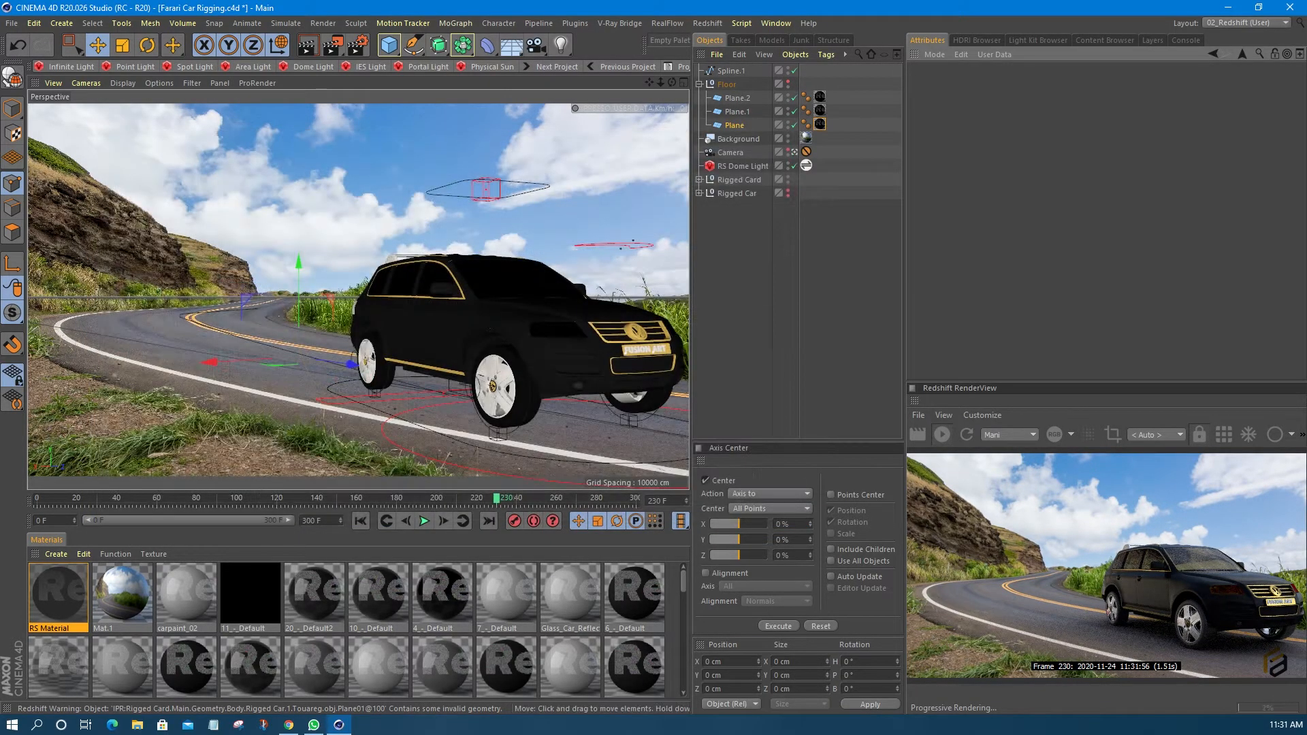
Save the project, scrub the timeline to frame 257 to preview its render, deselect everything and save again.
key("ctrl+s")
mouse_move(67, 499)
left_mouse_down()
mouse_move(51, 498)
mouse_move(547, 499)
left_mouse_up()
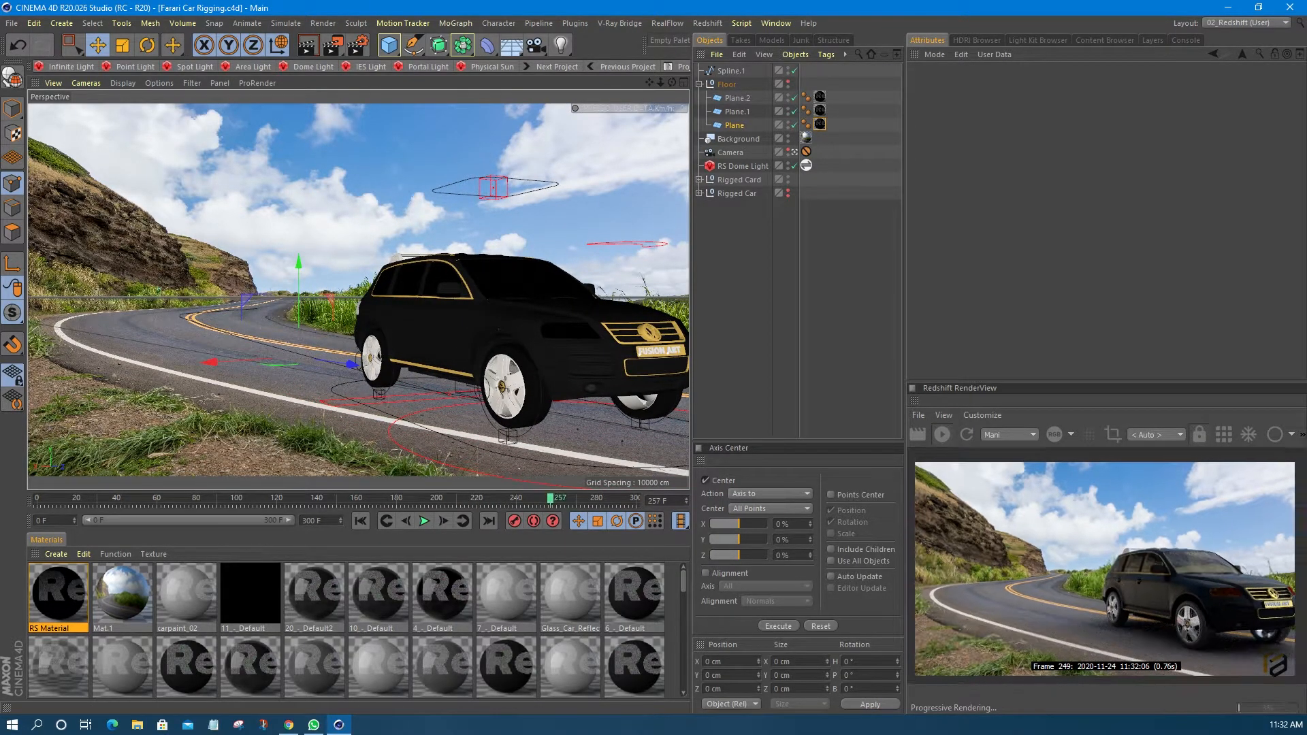
key("ctrl+shift+a")
key("ctrl+s")
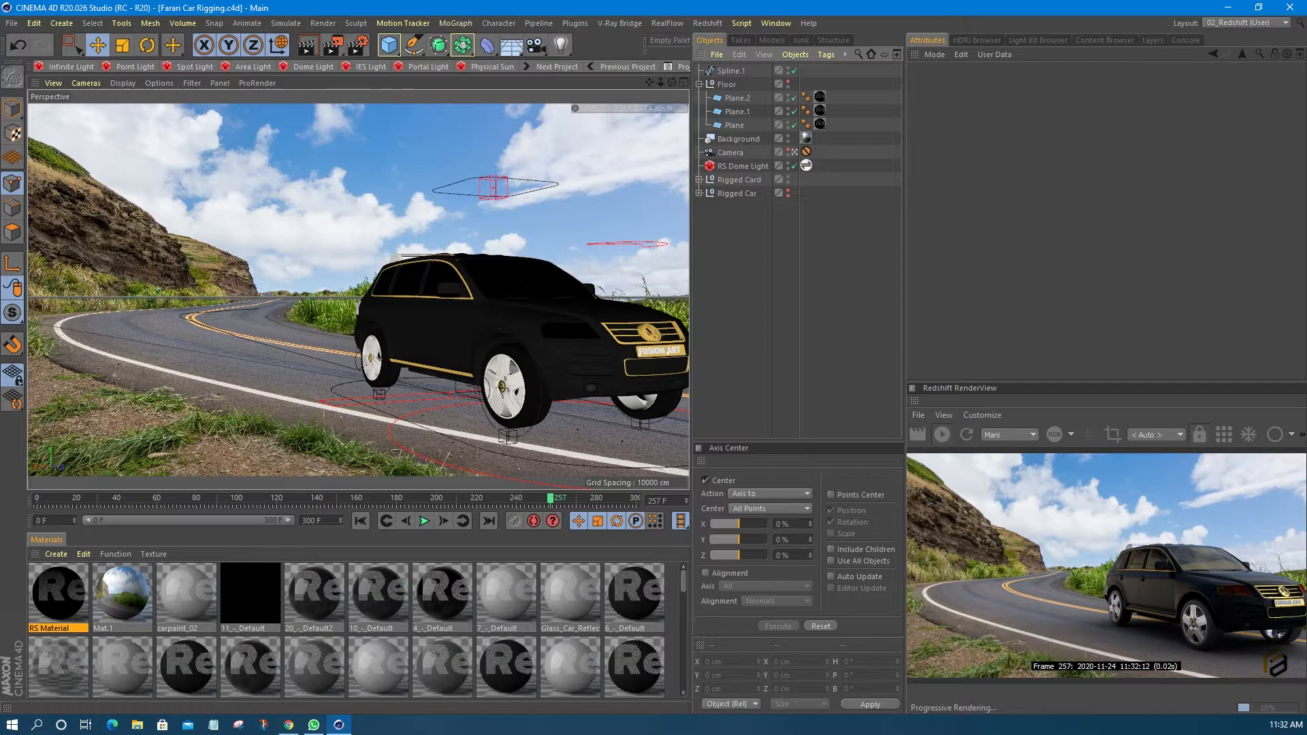
Switch back to the Touareg project, frame the lead car from a front three-quarter view and save the file.
left_click(622, 67)
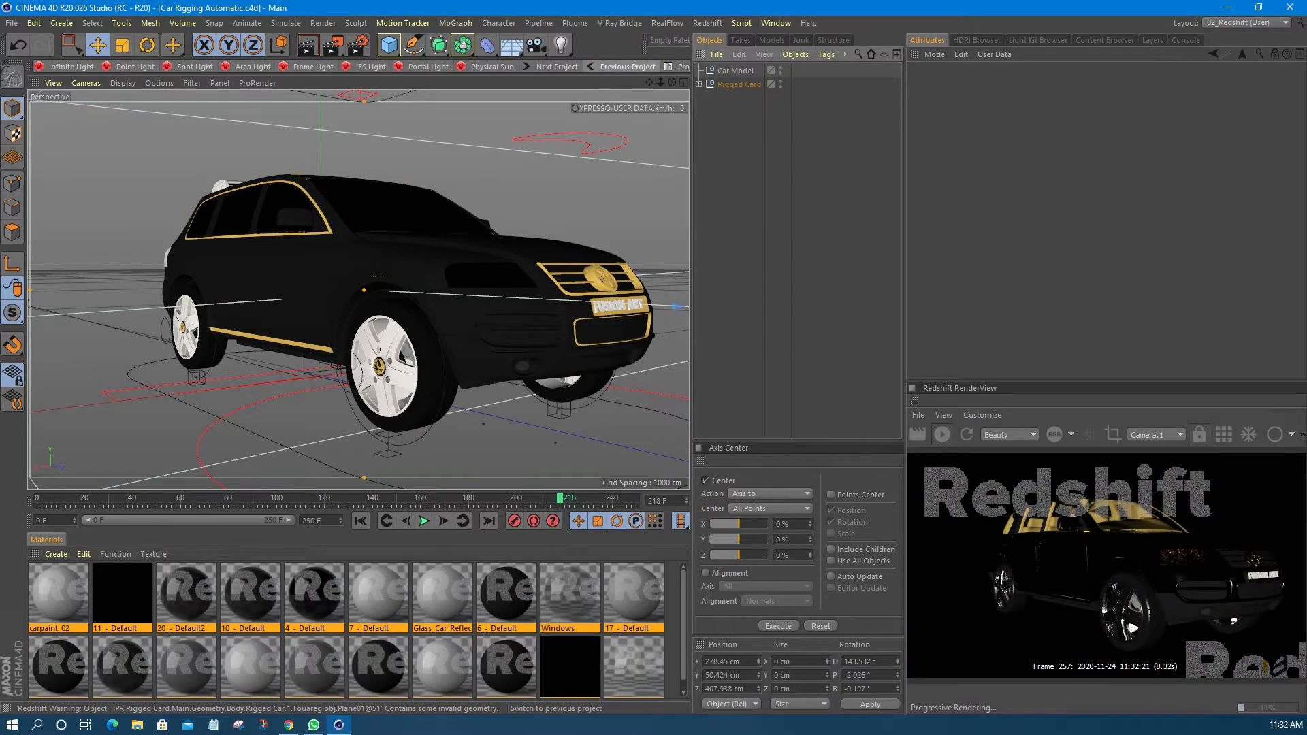
left_click(623, 67)
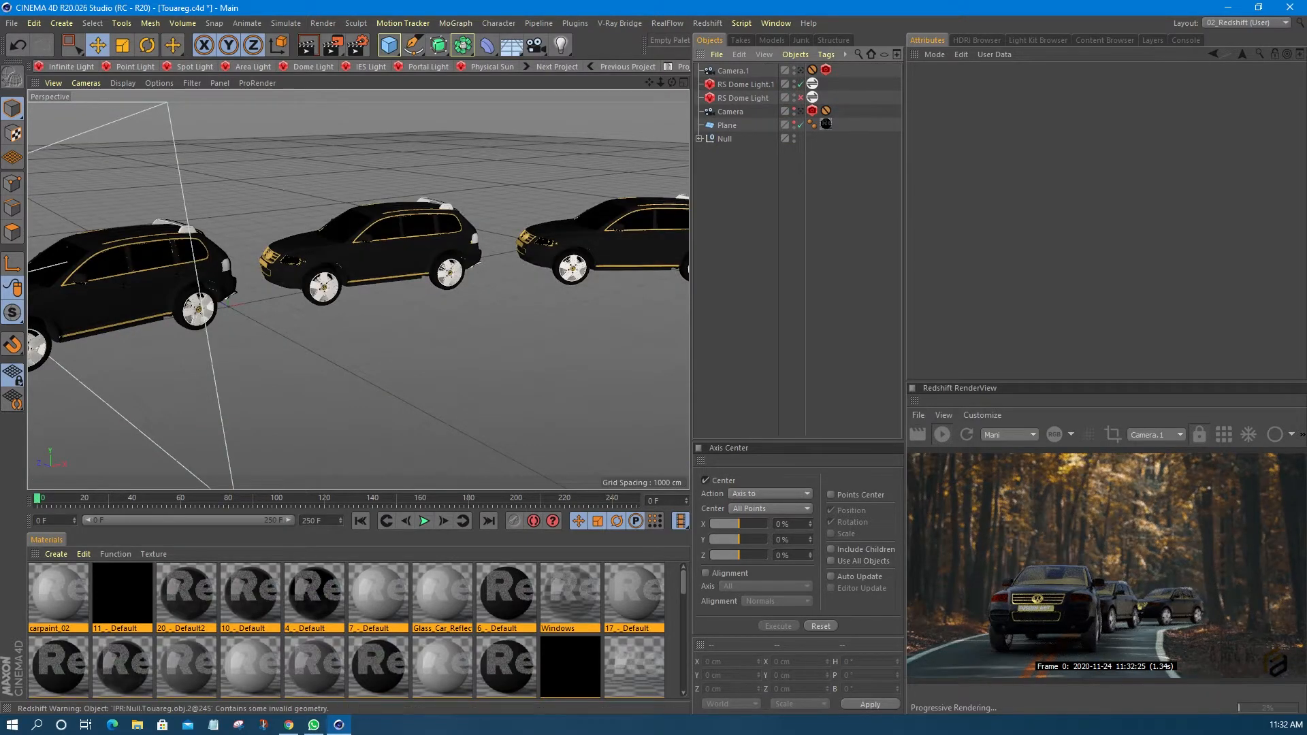
scroll(307, 256, "up", 5)
scroll(306, 257, "up", 10)
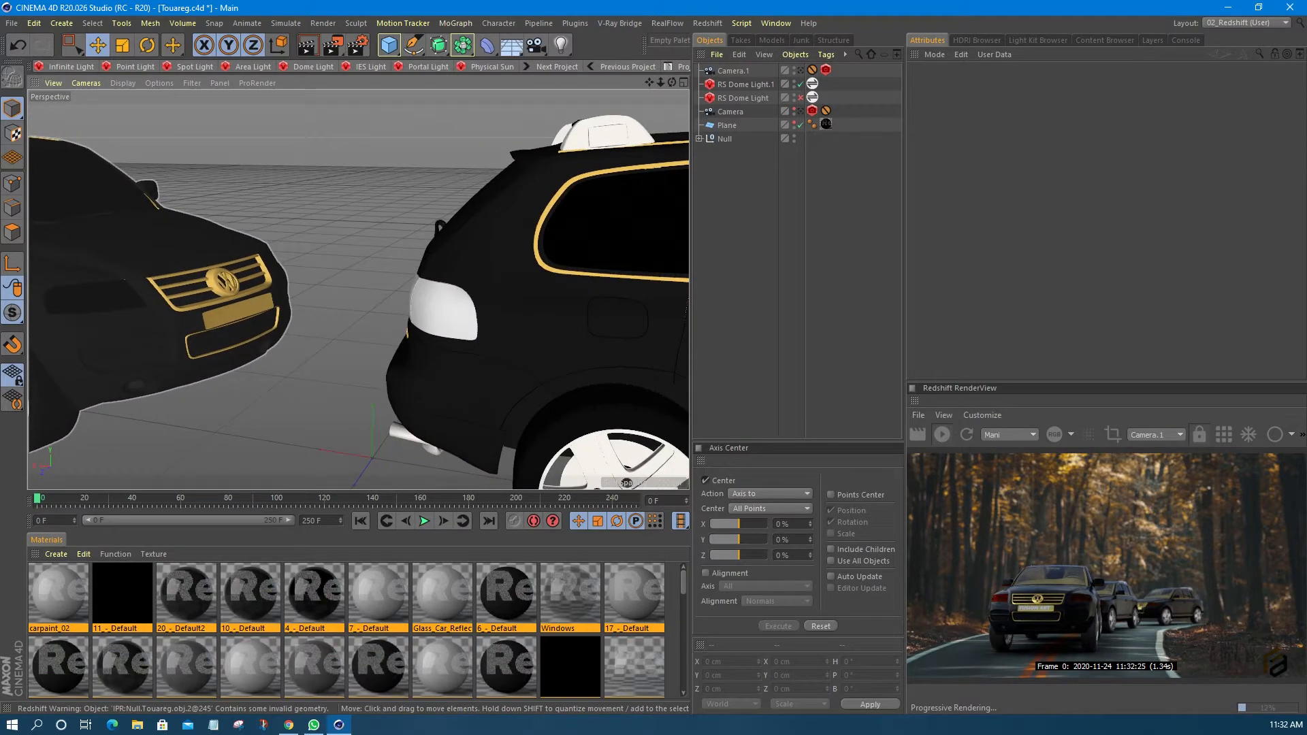
scroll(377, 283, "down", 6)
mouse_move(386, 285)
left_mouse_down("alt")
mouse_move(204, 281)
mouse_move(361, 285)
left_mouse_up("alt")
scroll(462, 313, "up", 1)
middle_click_drag(462, 313, 377, 274, "alt")
mouse_move(377, 274)
left_mouse_down("alt")
mouse_move(470, 274)
mouse_move(393, 273)
left_mouse_up("alt")
key("ctrl+s")
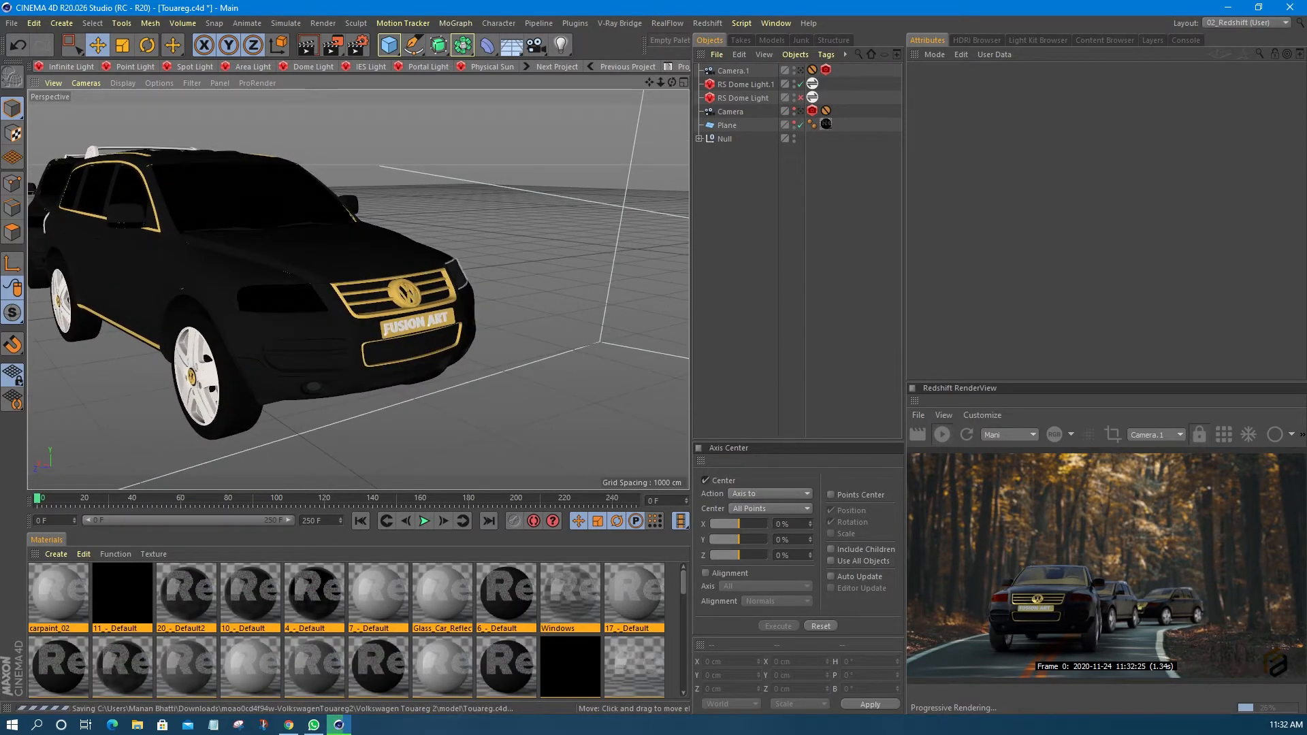